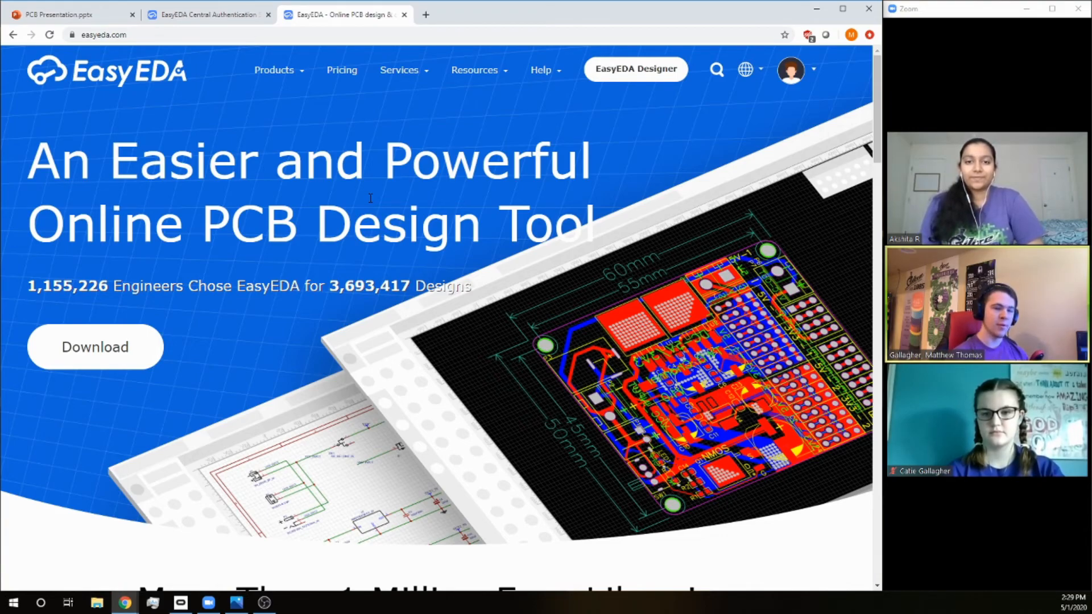
Start creating a new team named electronics, with the path electronics, from the account's team management page.
mouse_move(814, 73)
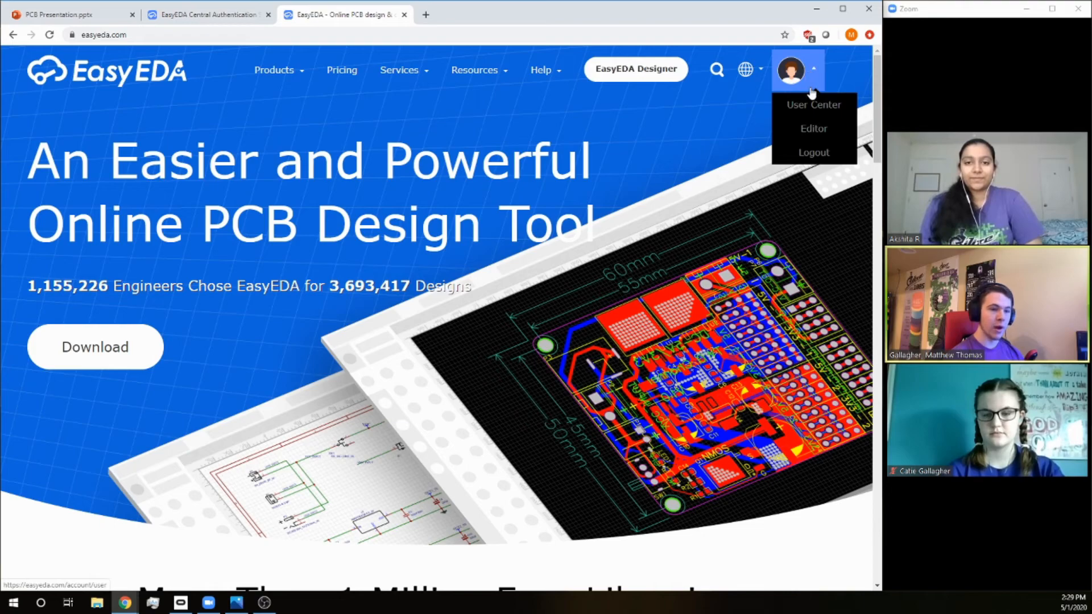
left_click(813, 129)
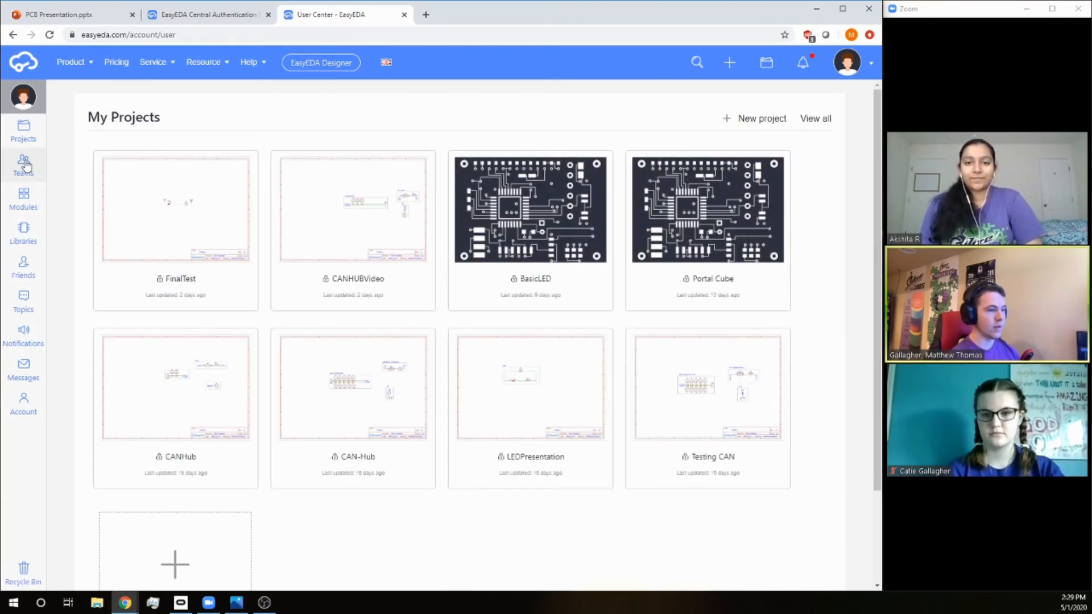
left_click(25, 166)
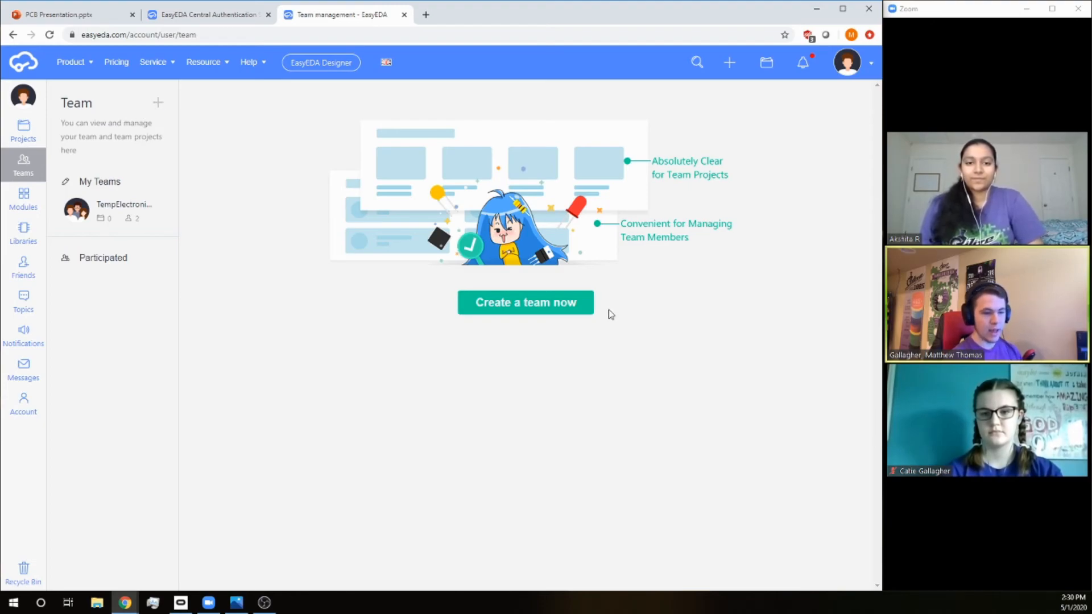
left_click(158, 105)
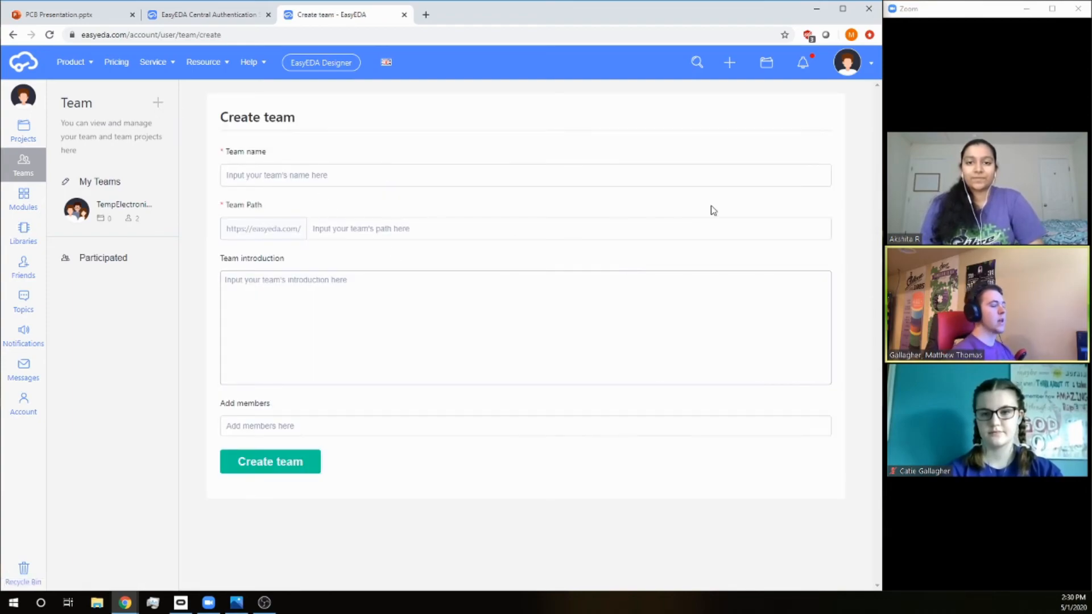
type("electronics")
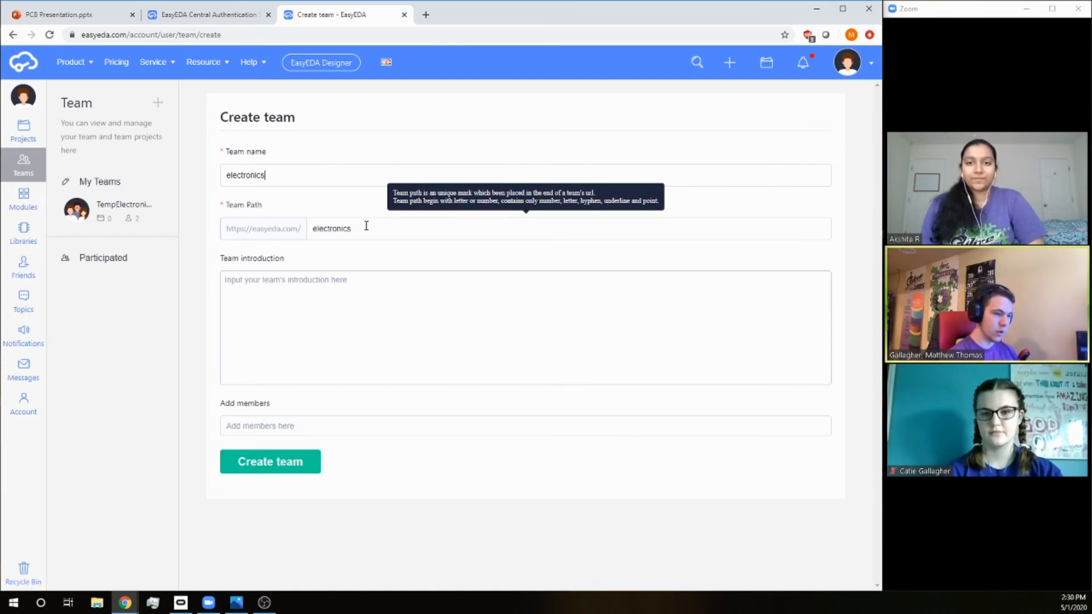
left_click(332, 274)
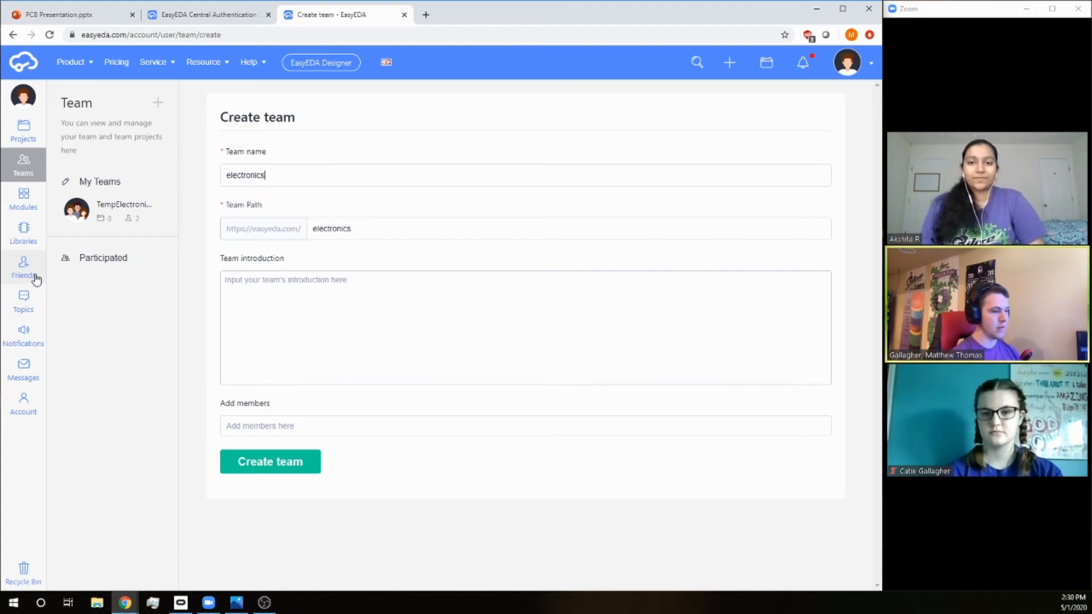
left_click(277, 431)
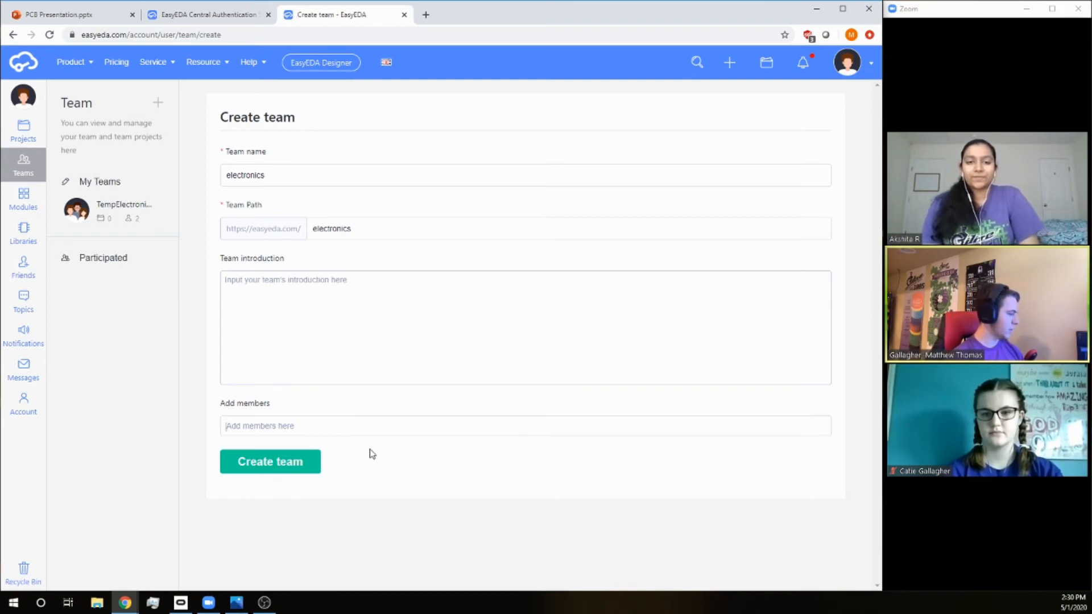
left_click(372, 426)
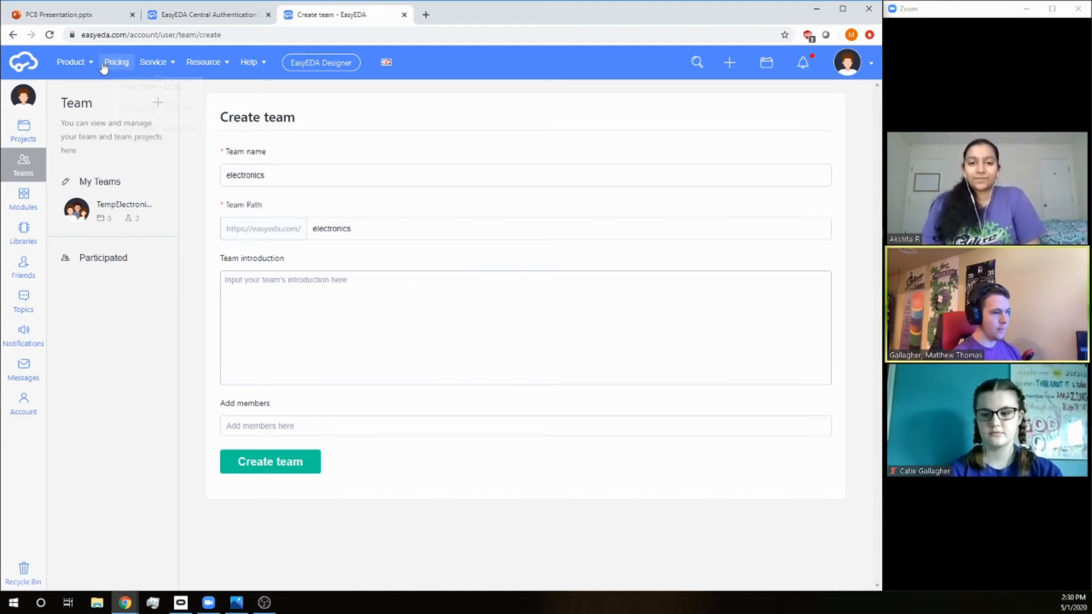
Leave the team form, return to the EasyEDA home page and open the online editor.
mouse_move(88, 65)
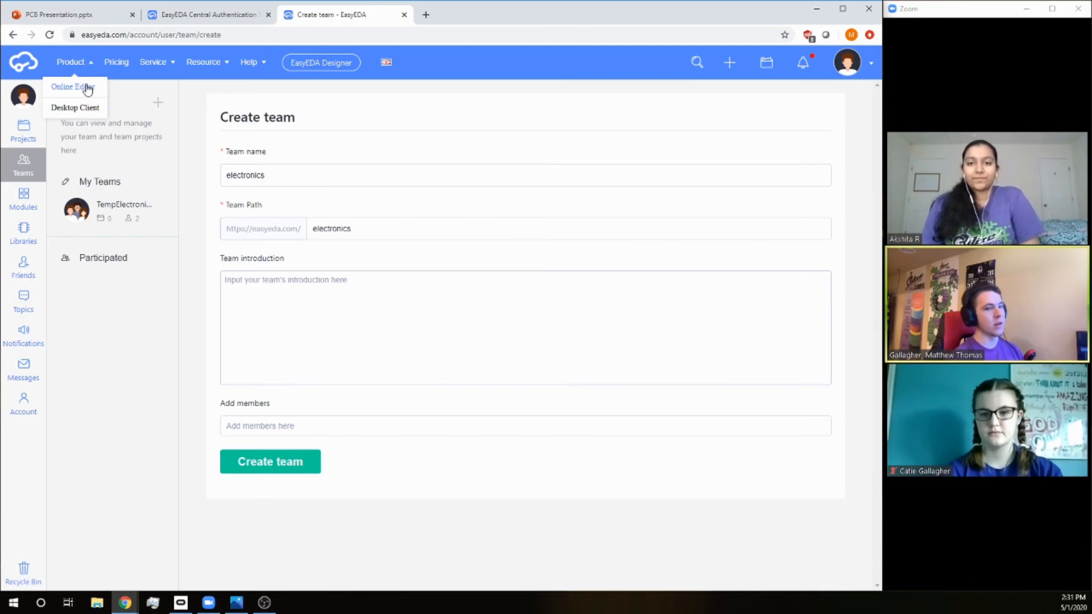
key("alt+Left")
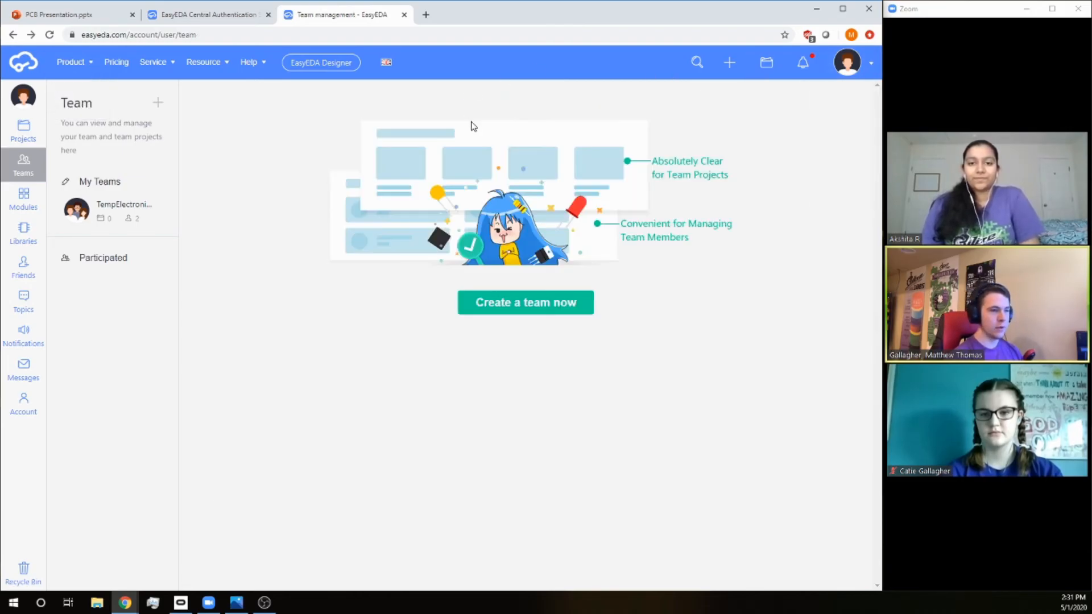
key("alt+Left")
key("alt+Left")
mouse_move(271, 94)
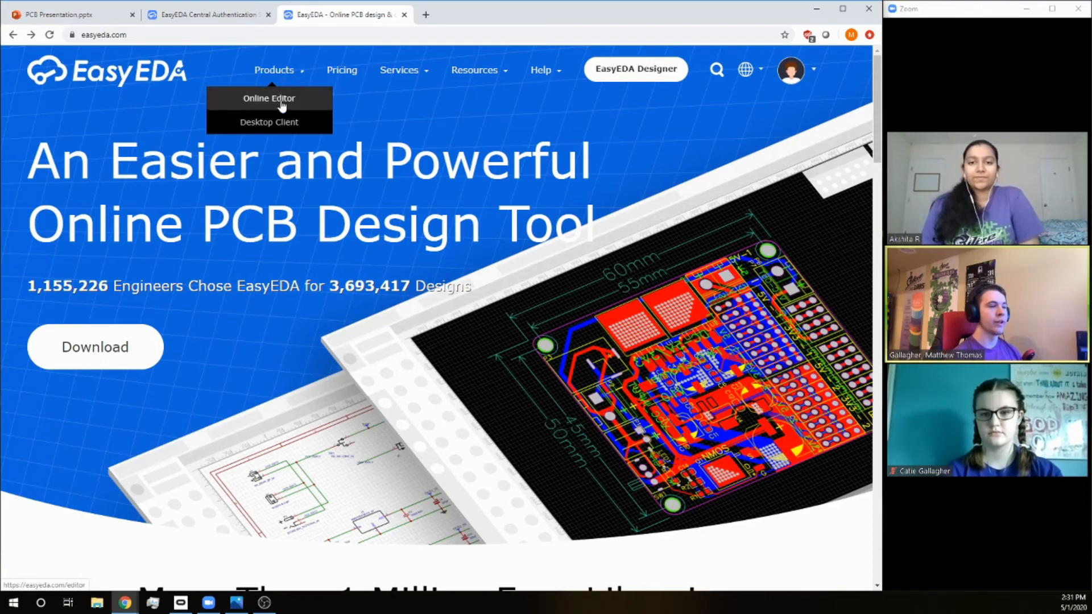
left_click(281, 104)
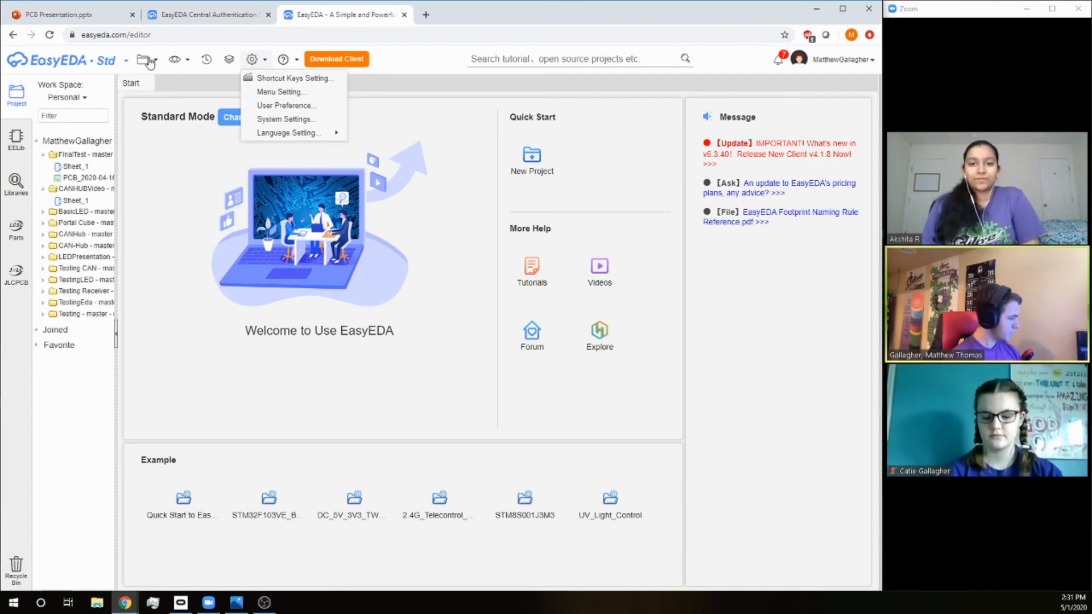
mouse_move(153, 55)
mouse_move(159, 80)
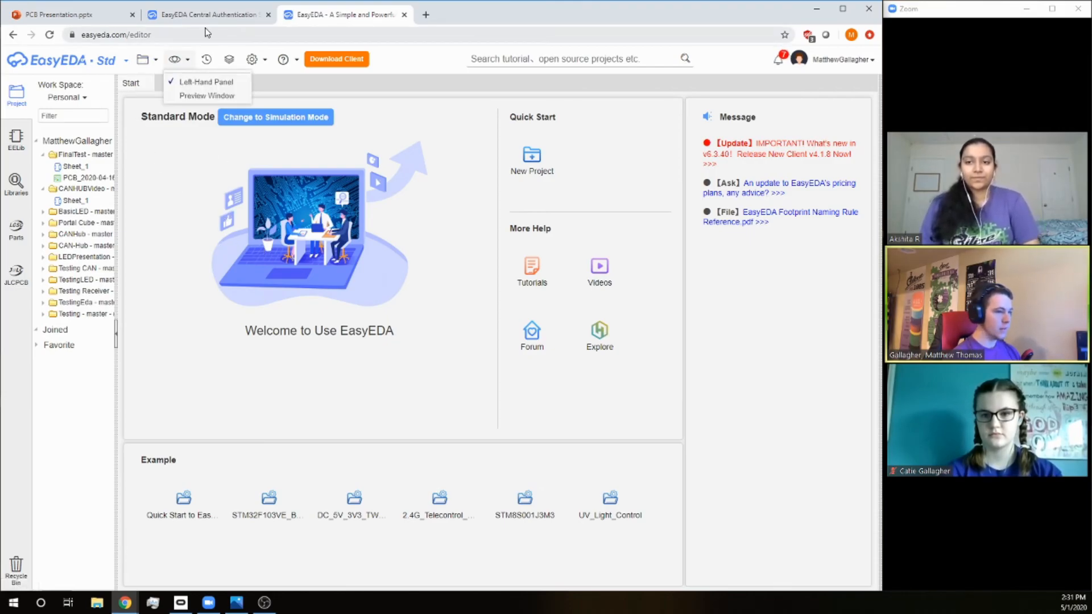
Switch to the PCB Presentation in PowerPoint and view the Schematic VS PCB slides.
left_click(104, 22)
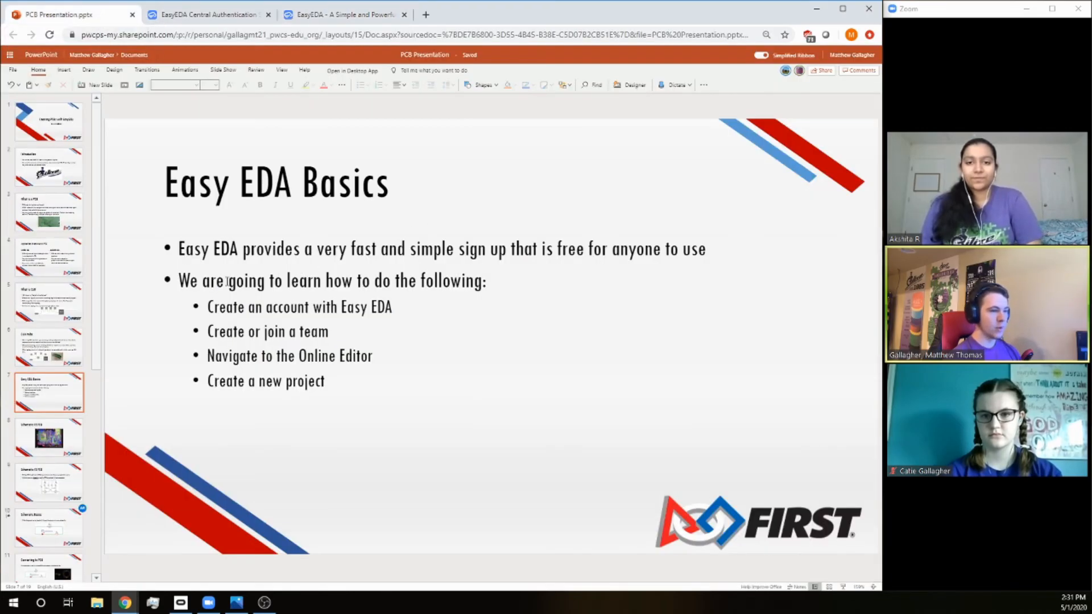
left_click(73, 431)
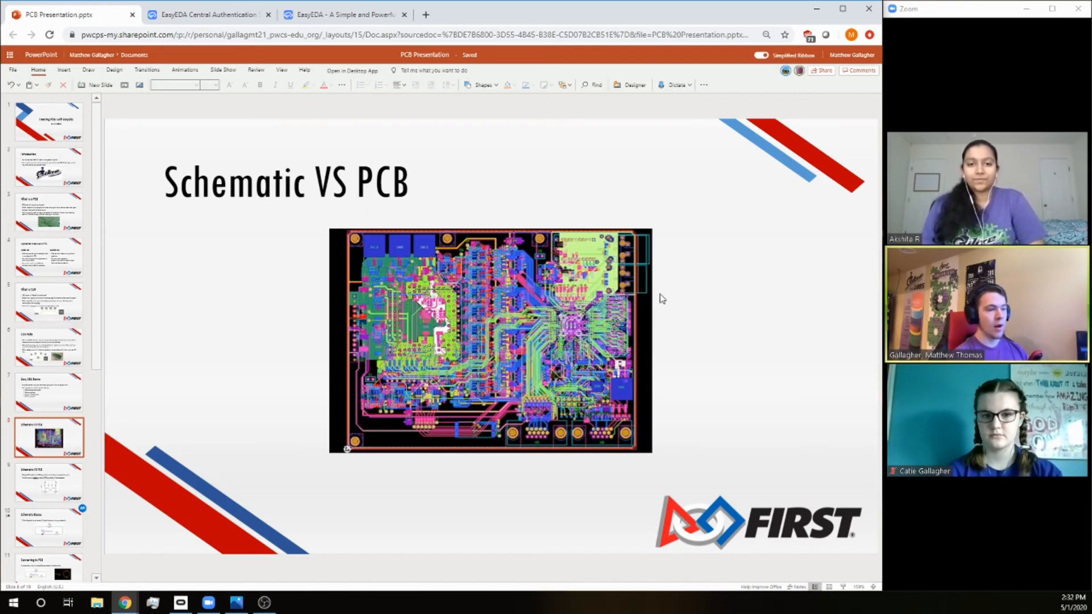
left_click(80, 478)
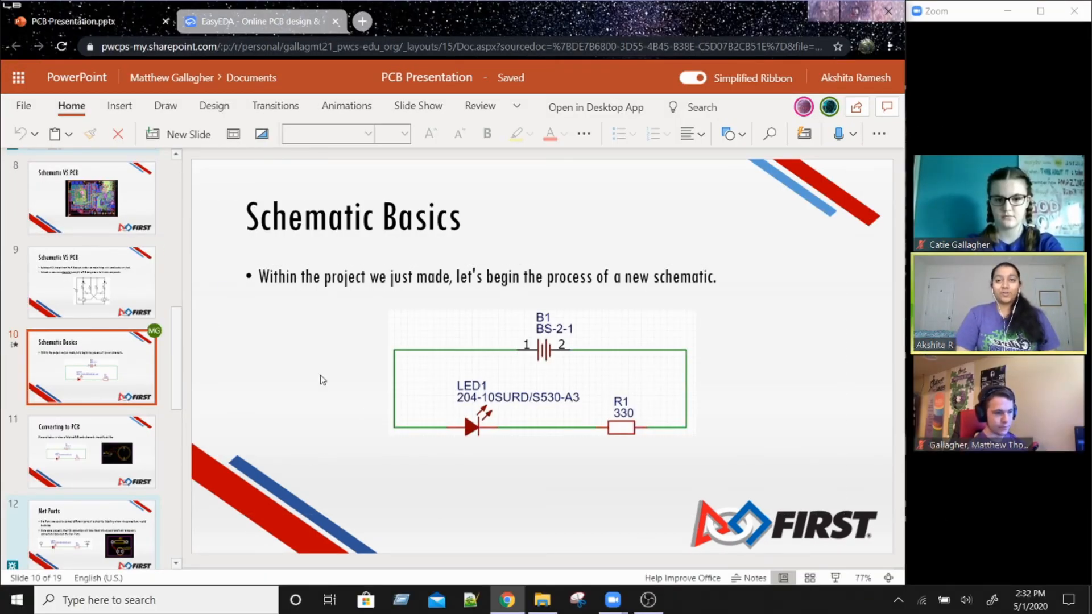
Switch to EasyEDA, open the designer and create a new project titled LEDCircuitTutorial.
left_click(237, 22)
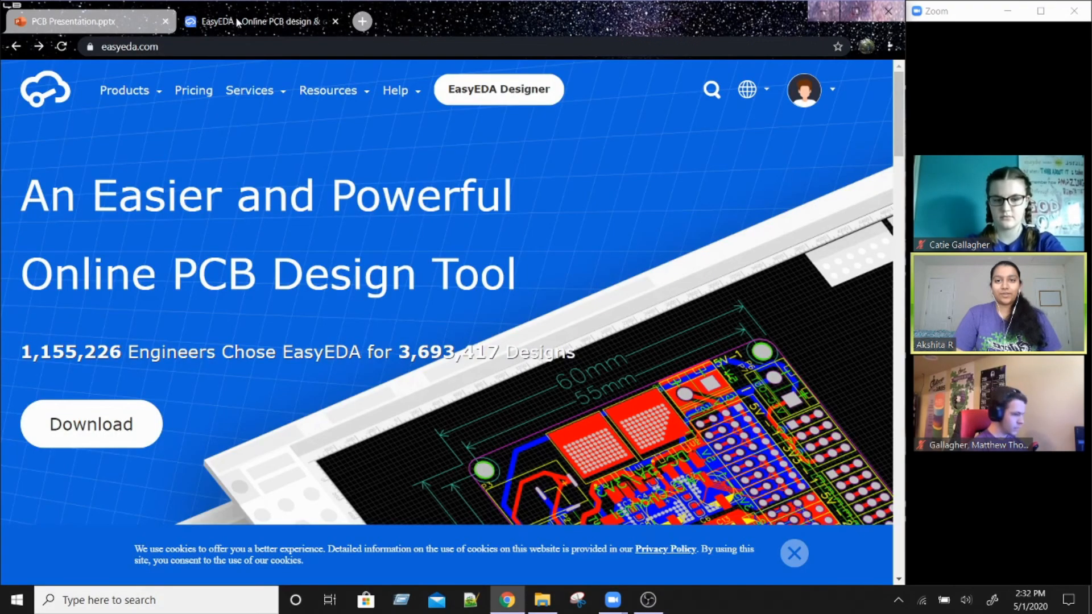
left_click(486, 98)
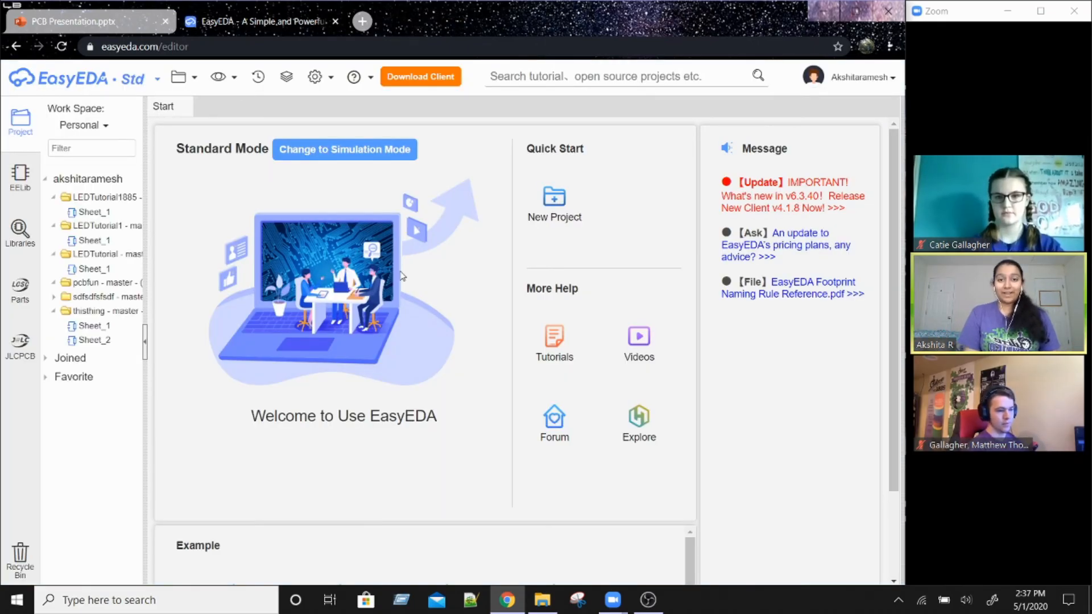
left_click(555, 204)
left_click(451, 238)
type("LED")
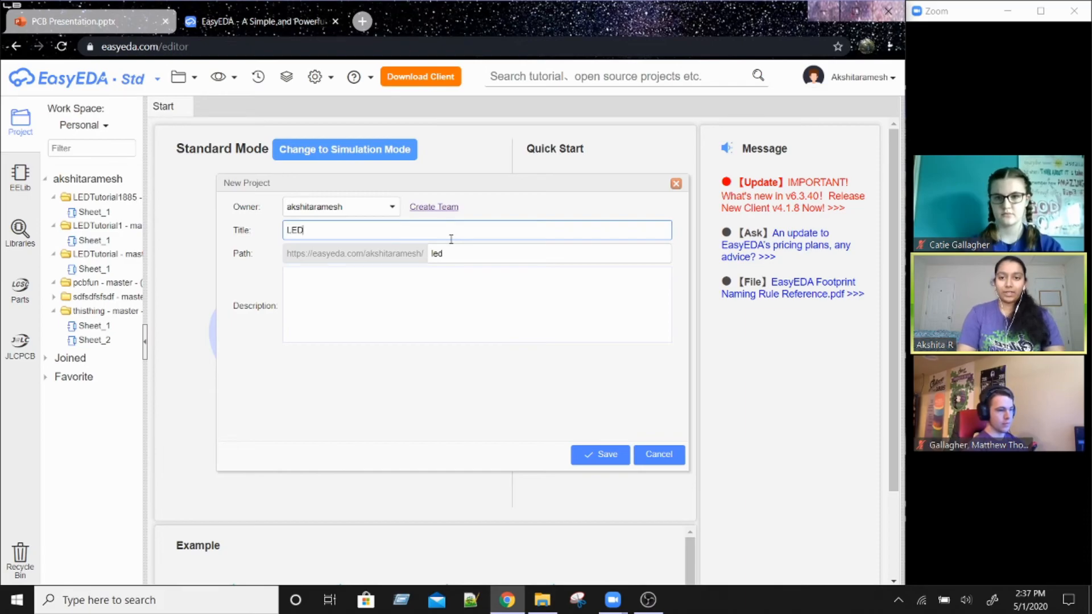
type("Circu")
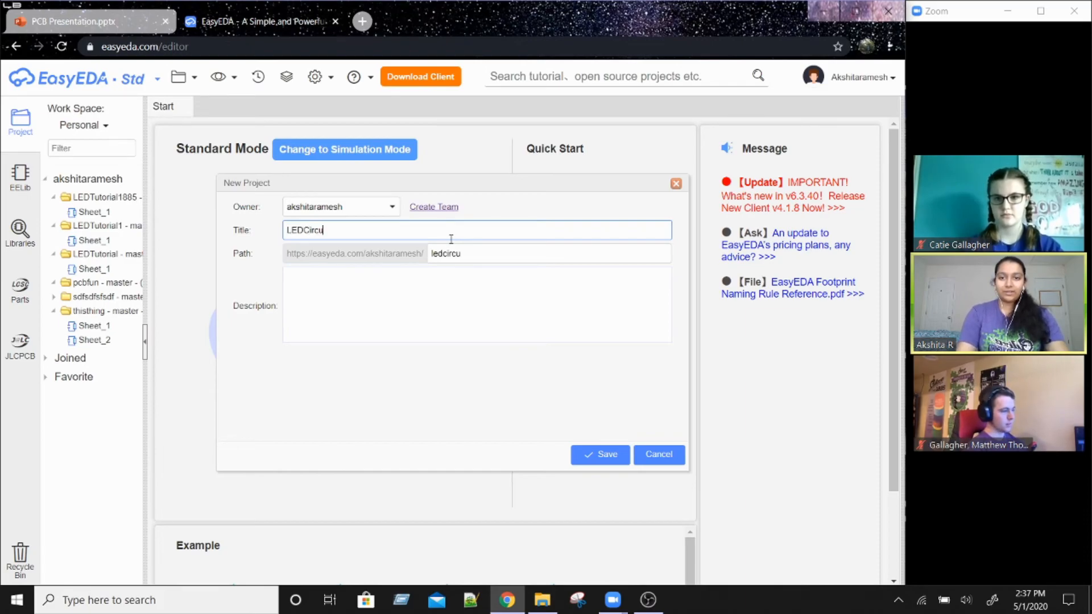
type("Tutu")
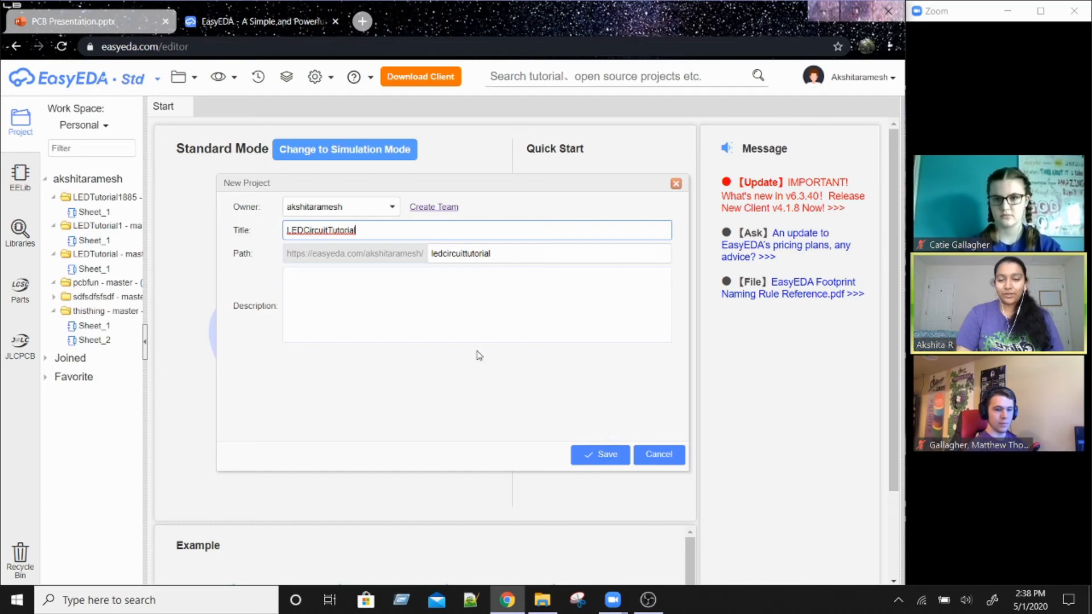
left_click(593, 454)
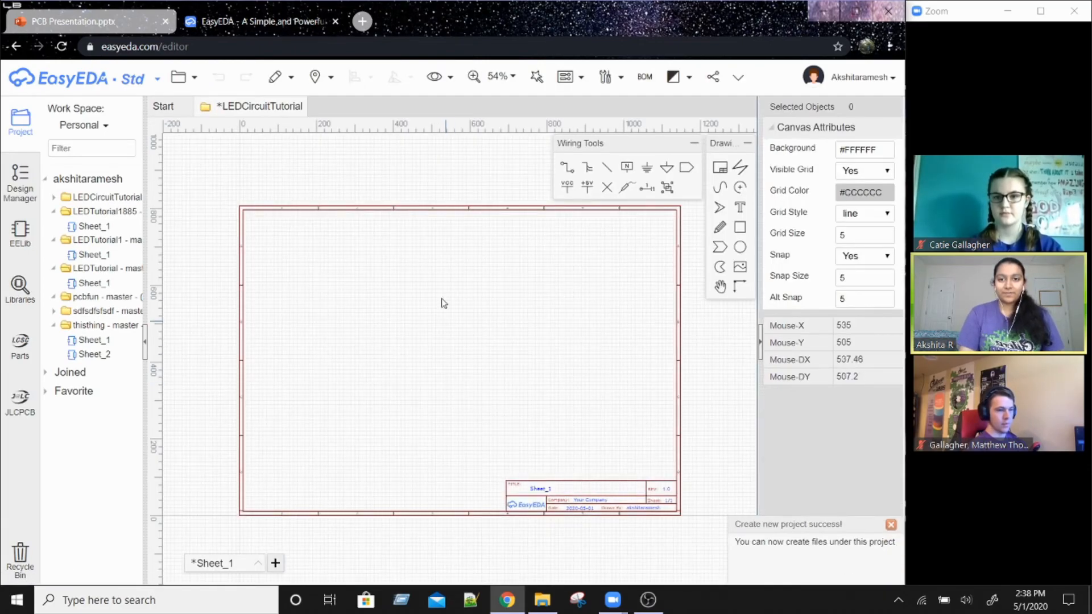
Place a CR2032-BS-2-1 battery from the EELib on the sheet and a 1k EU-style 0201 resistor below and right of it.
right_click_drag(443, 331, 398, 319)
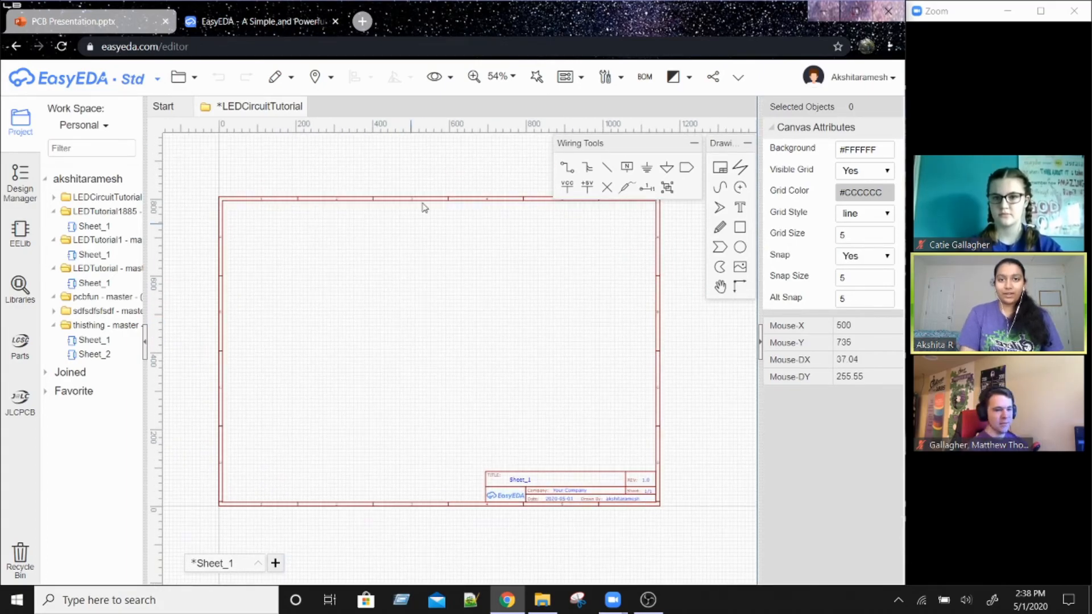
left_click(514, 78)
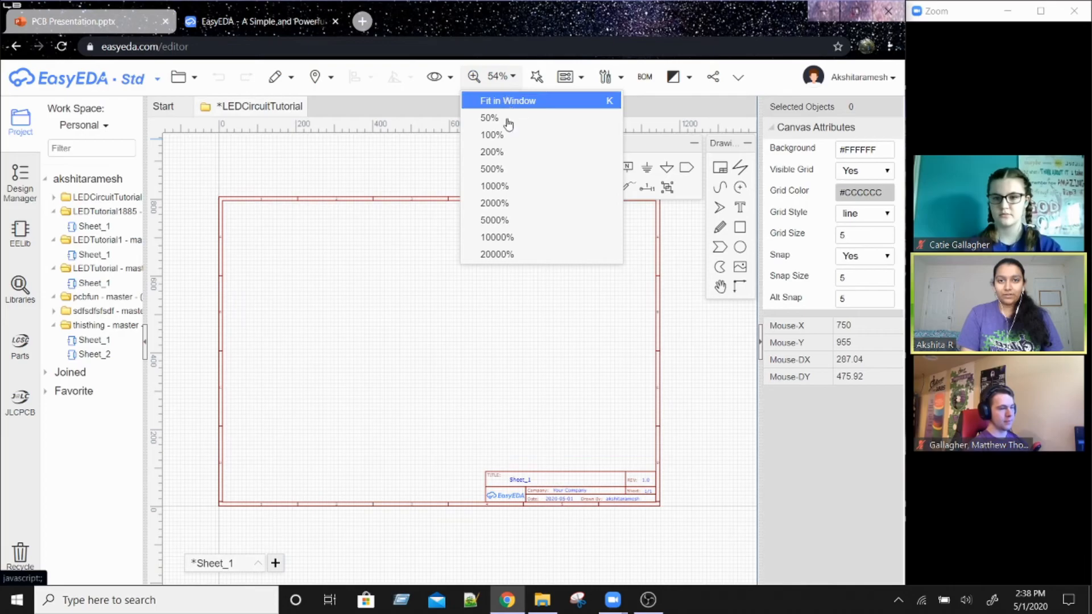
left_click(503, 152)
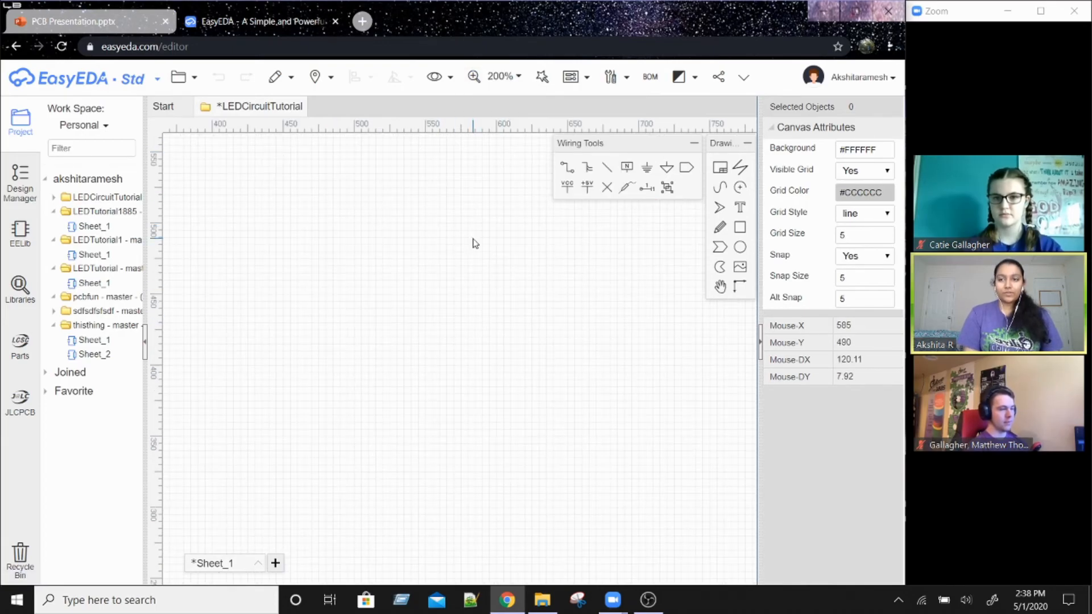
left_click(16, 244)
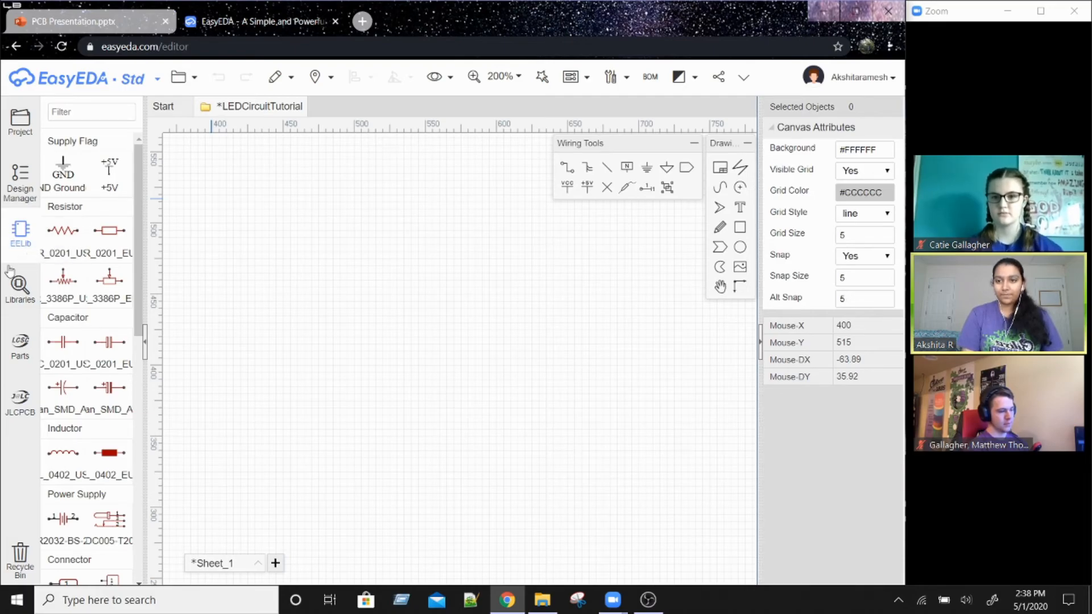
left_click(69, 519)
left_click(455, 259)
key("Escape")
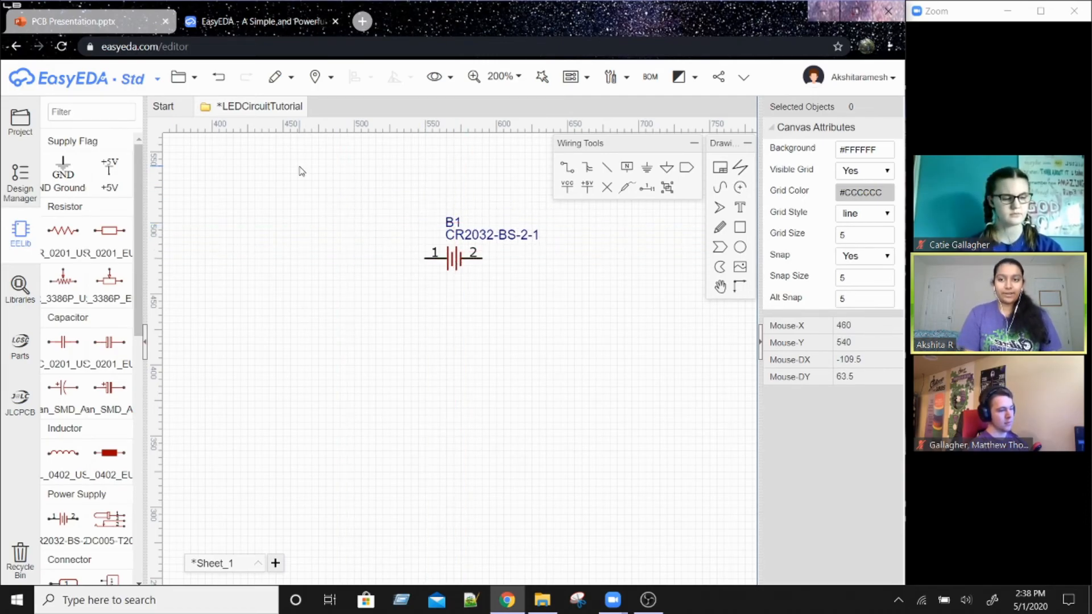
left_click(100, 231)
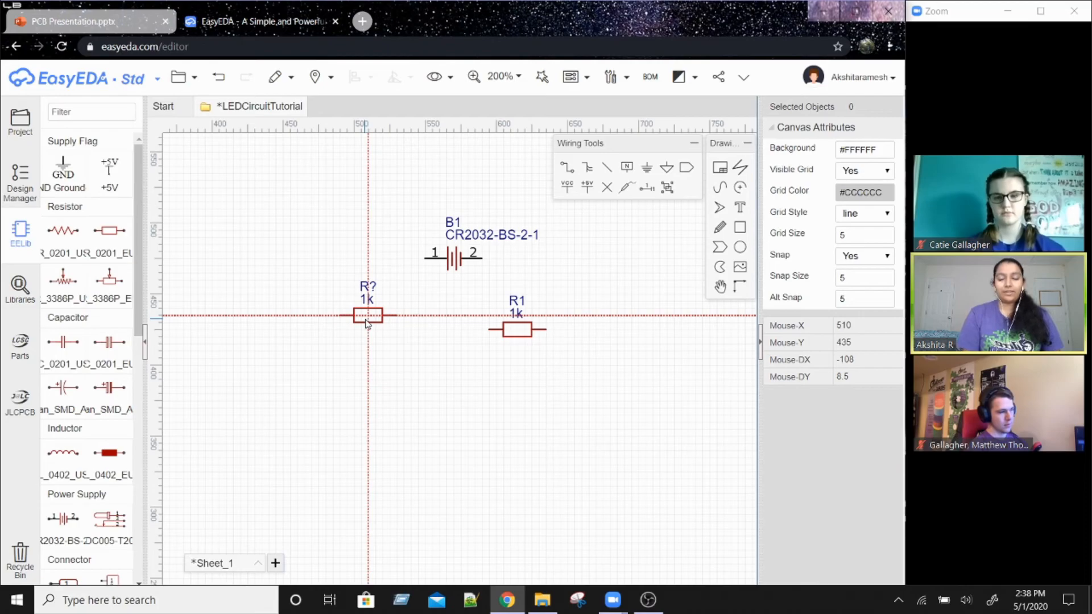
key("Escape")
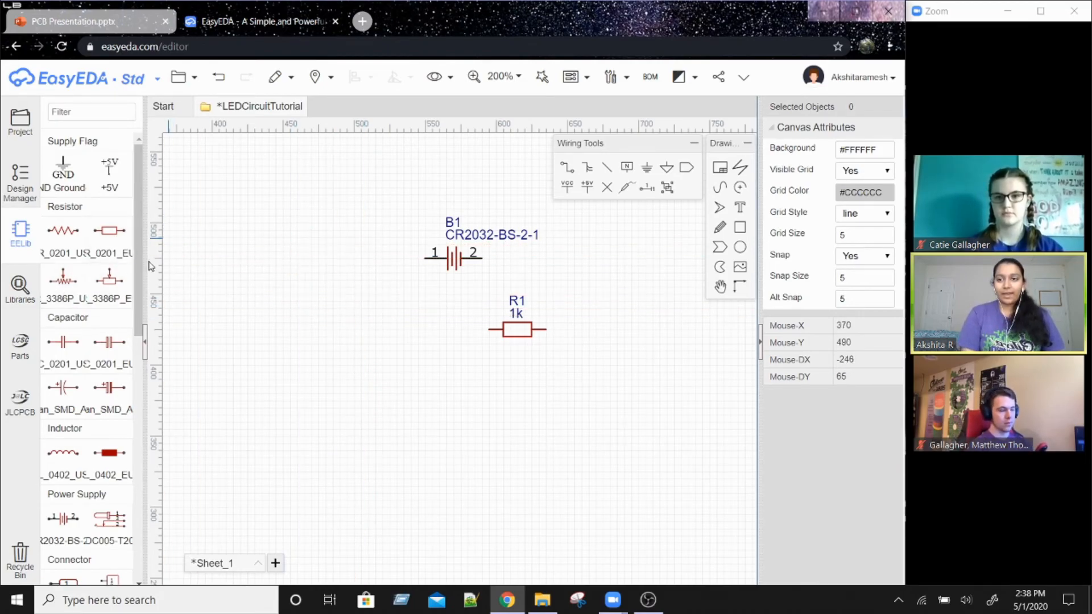
Filter the component library for LED and place one LED-0603_R below and left of the battery, level with the resistor.
left_click(94, 114)
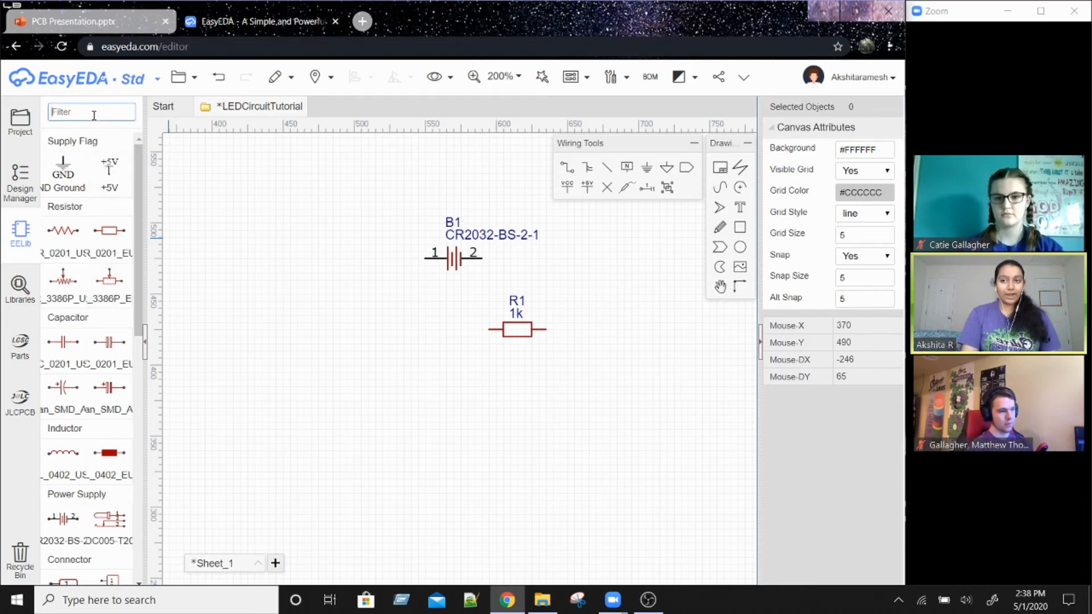
type(":E")
type("LED")
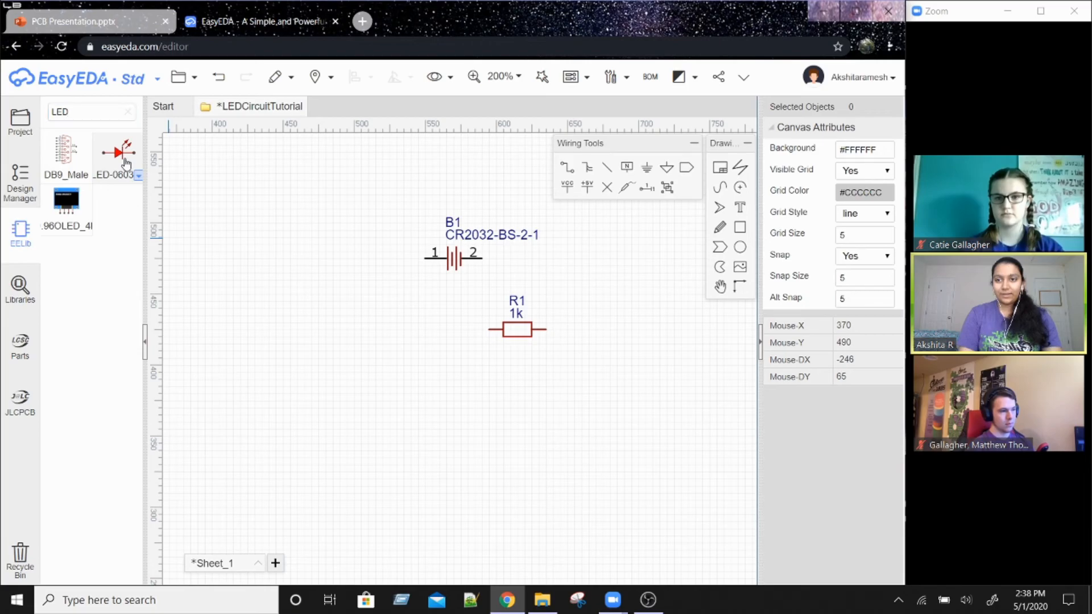
double_click(125, 164)
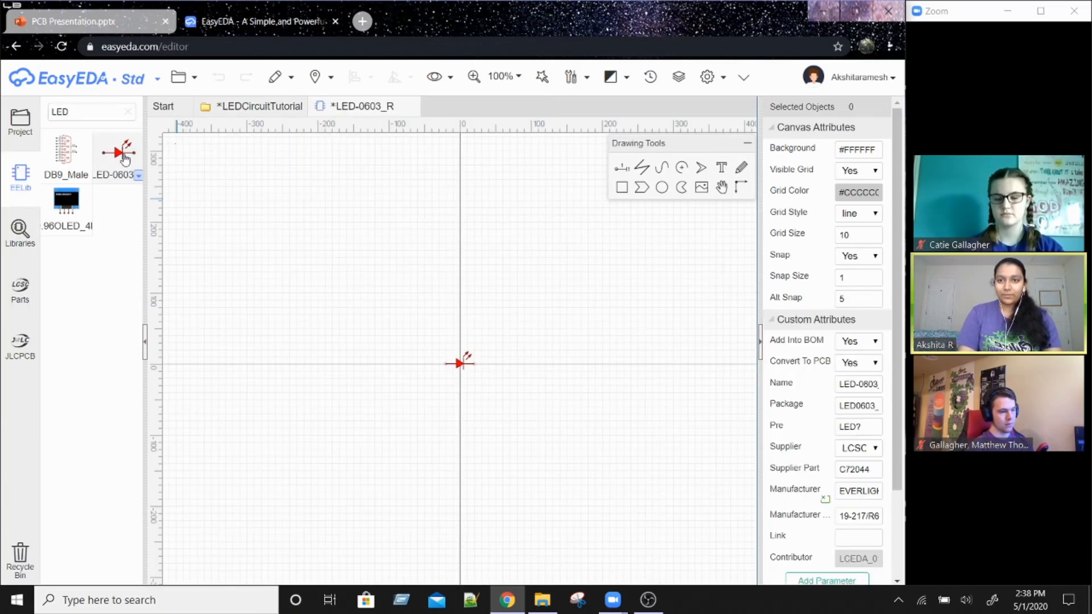
left_click(240, 105)
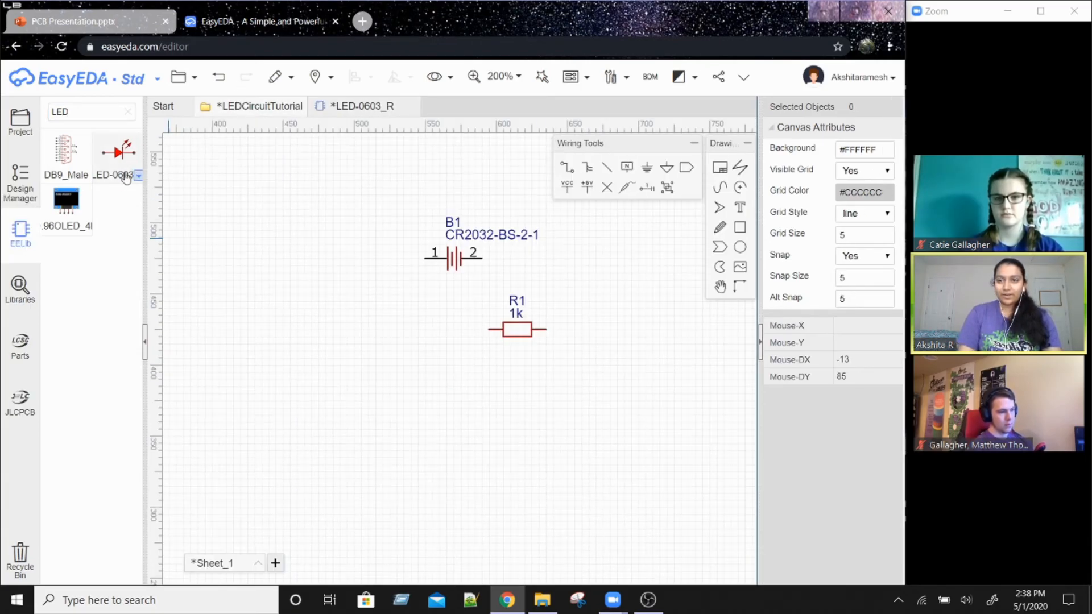
left_click(118, 160)
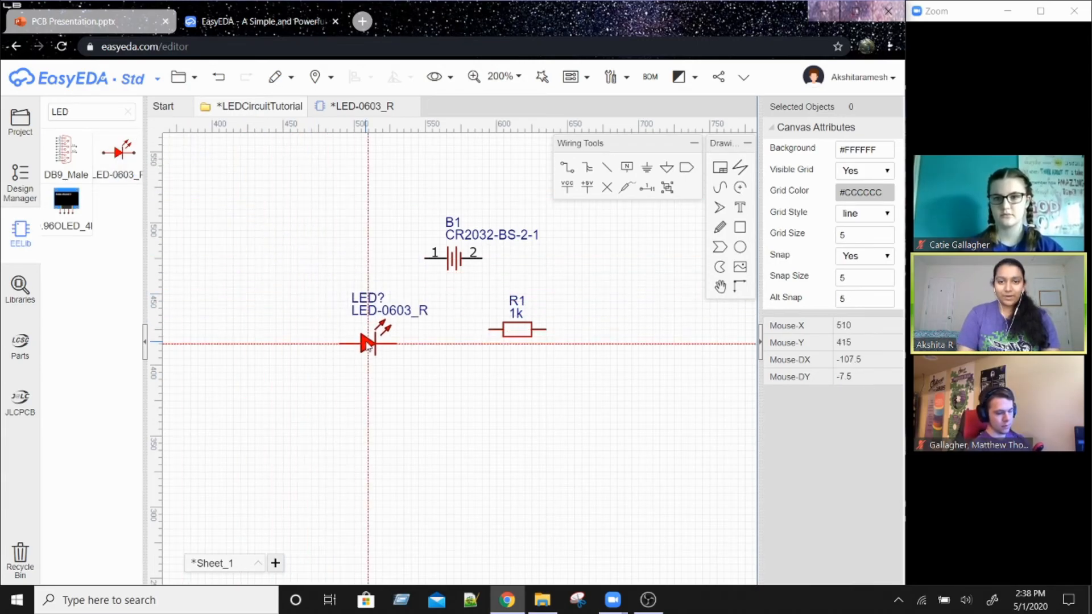
left_click(382, 329)
key("Escape")
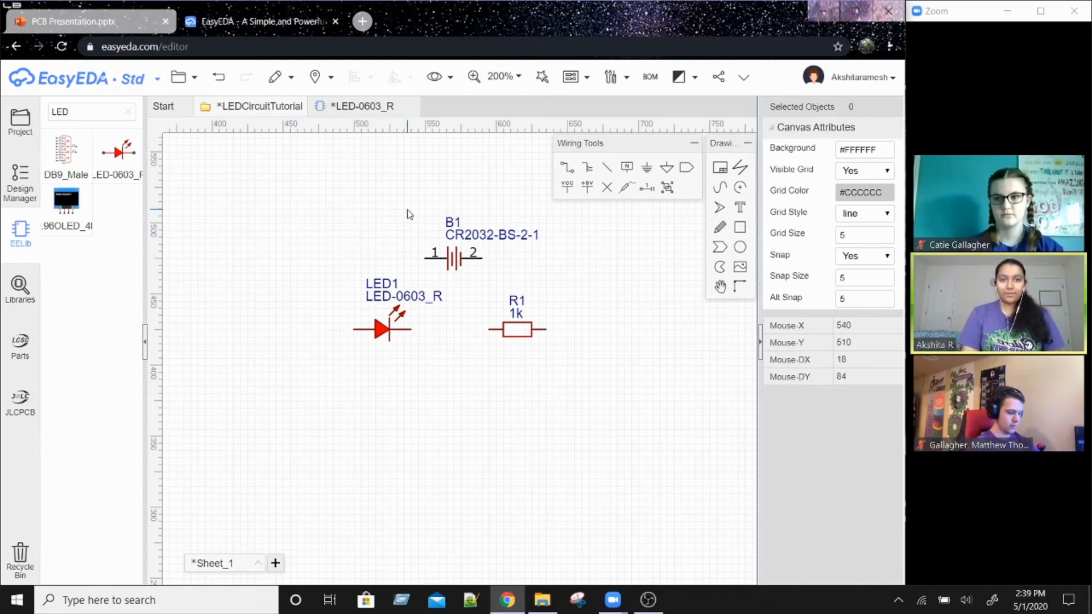
Wire a closed series loop from battery pin 1 through the LED and the 1k resistor back to battery pin 2.
left_click(567, 167)
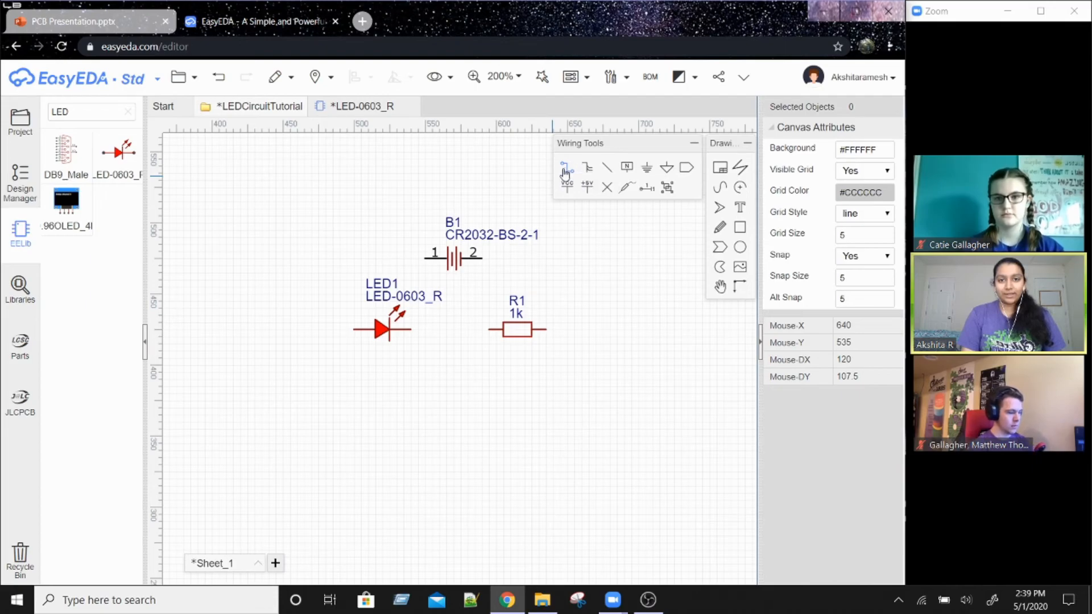
left_click(425, 258)
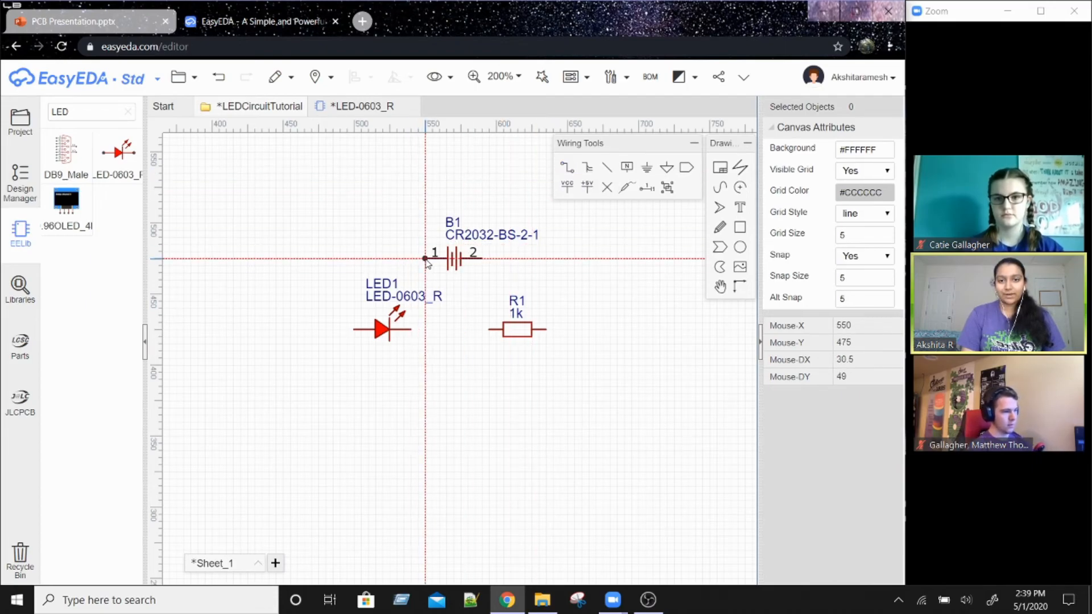
left_click(333, 259)
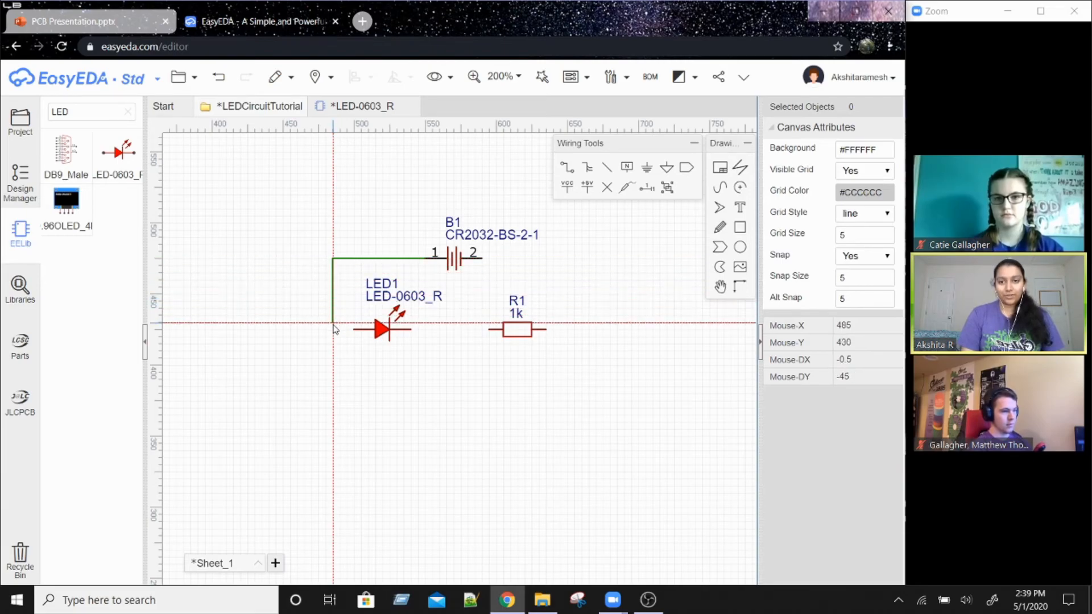
left_click(354, 329)
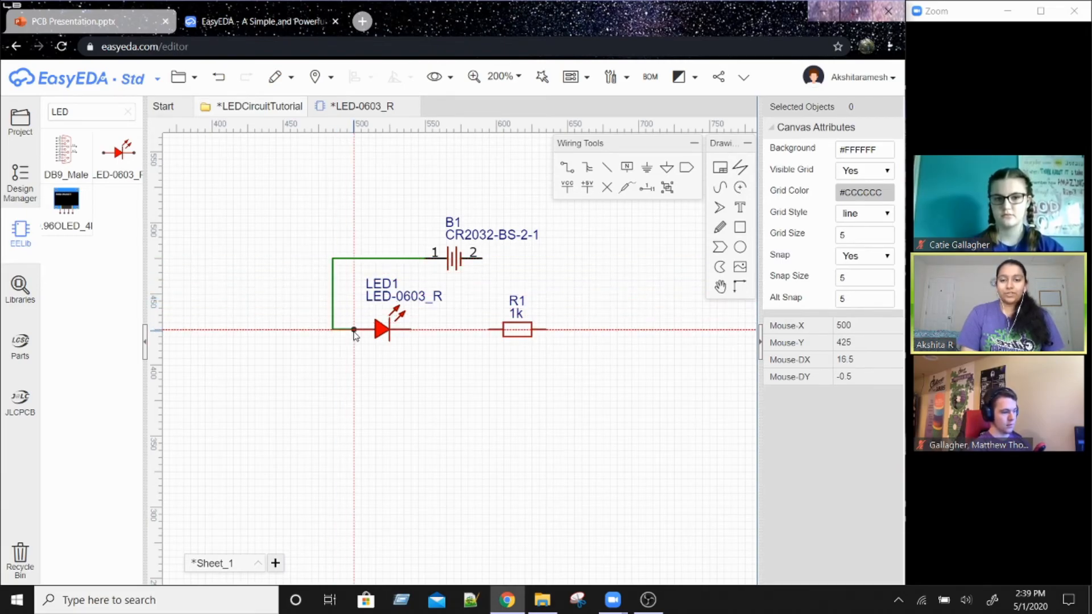
left_click(411, 329)
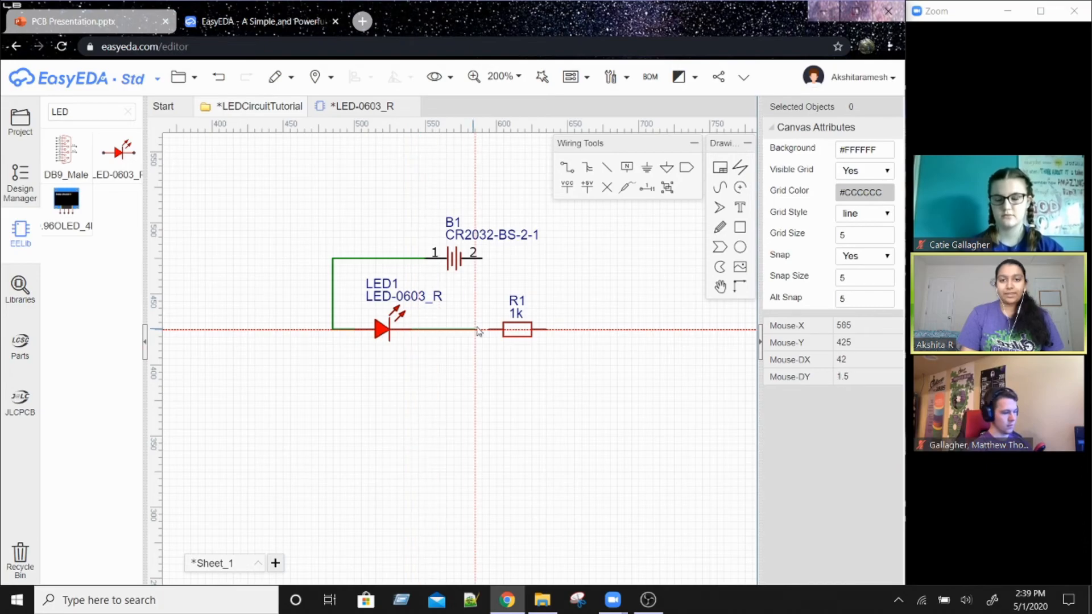
left_click(503, 329)
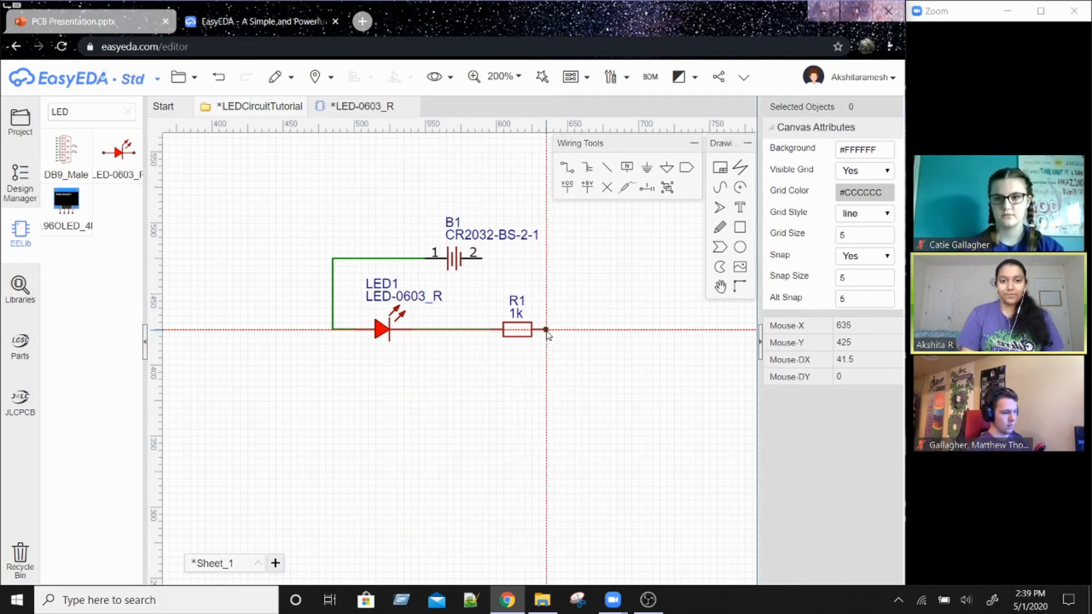
left_click(546, 329)
left_click(589, 329)
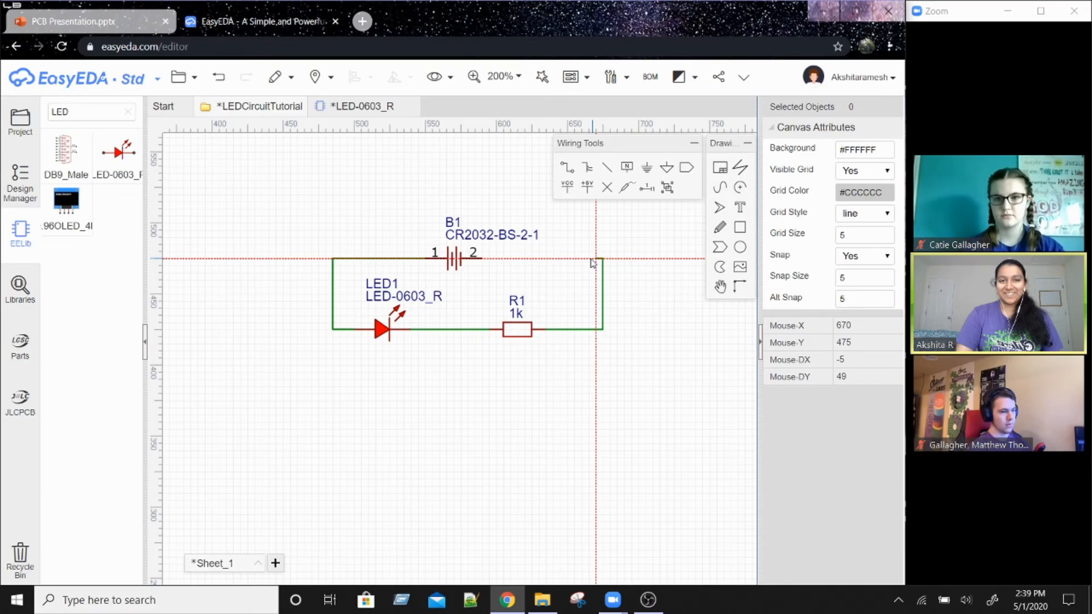
left_click(482, 259)
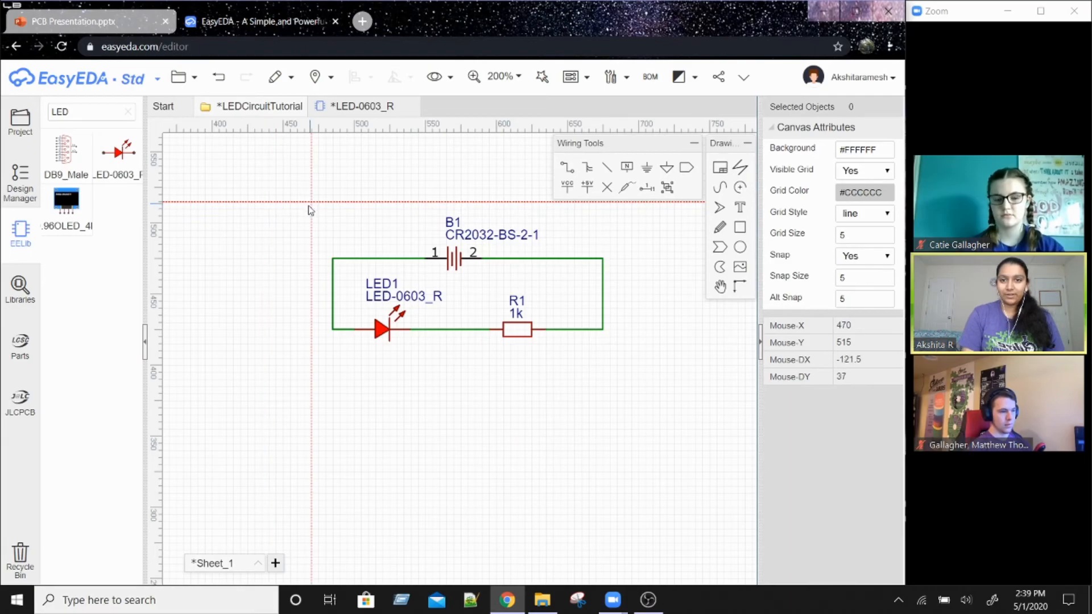
Draw a rectangle about 215 by 100 around the whole circuit and set its stroke style to dashed.
left_click_drag(354, 264, 624, 351)
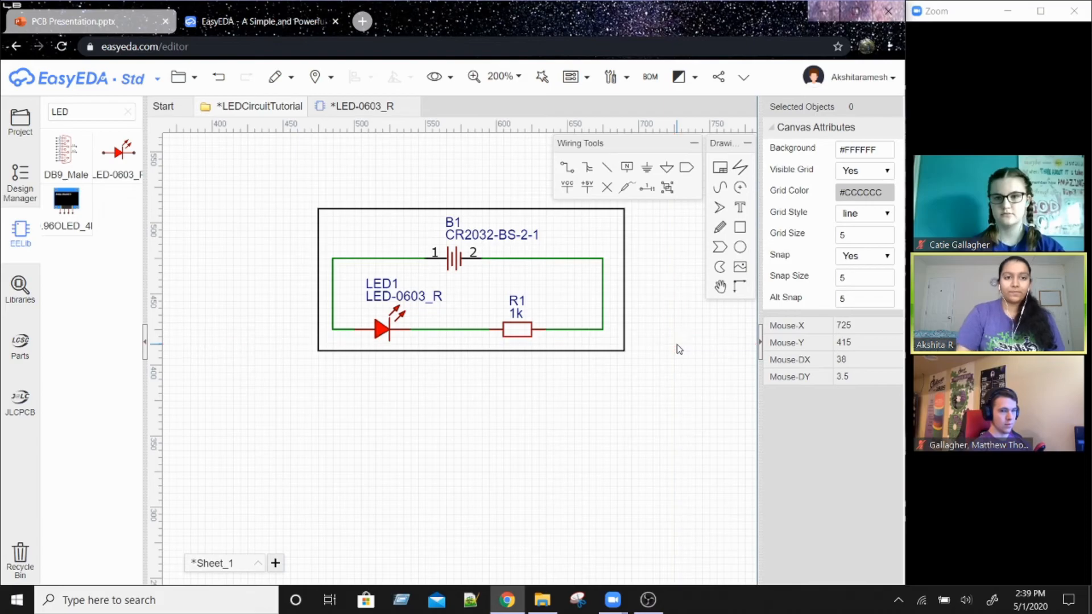
left_click(612, 209)
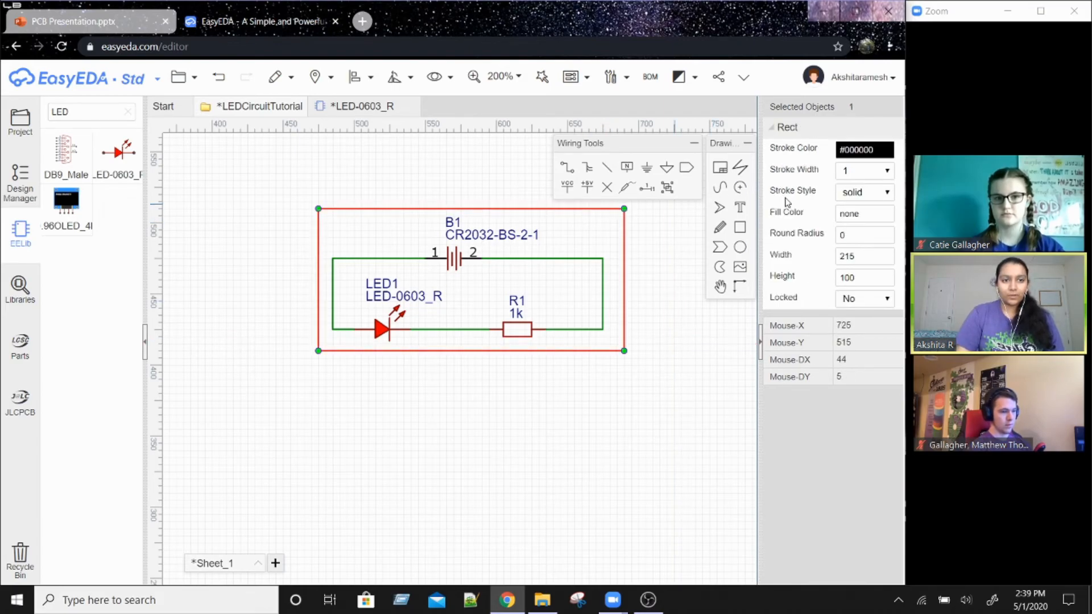
left_click(882, 194)
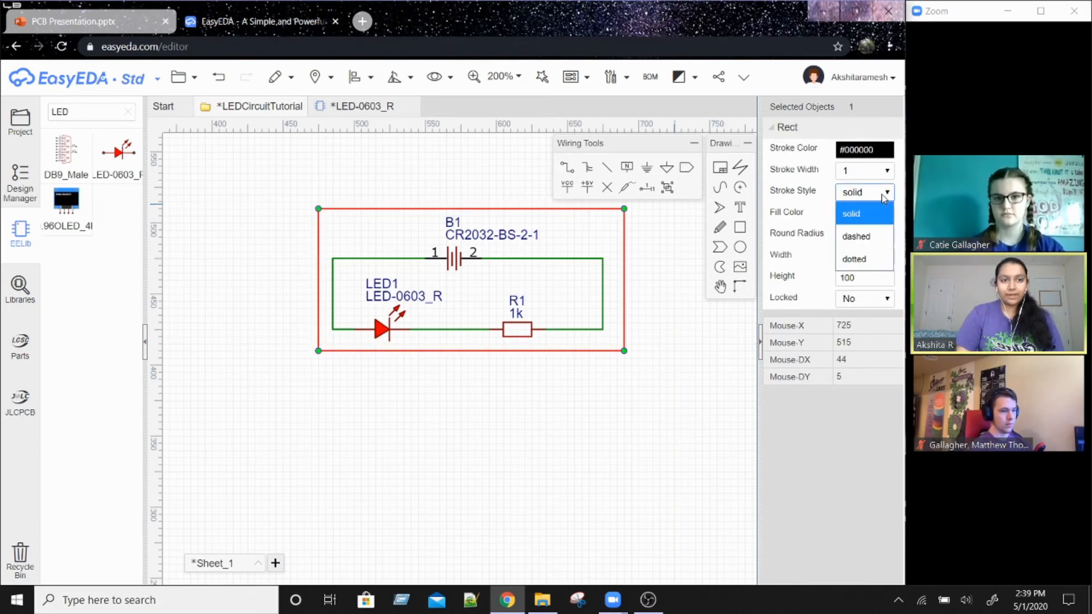
left_click(877, 238)
key("Escape")
Add the text label "LED Circuit" just above the upper-left corner of the dashed rectangle.
left_click(740, 208)
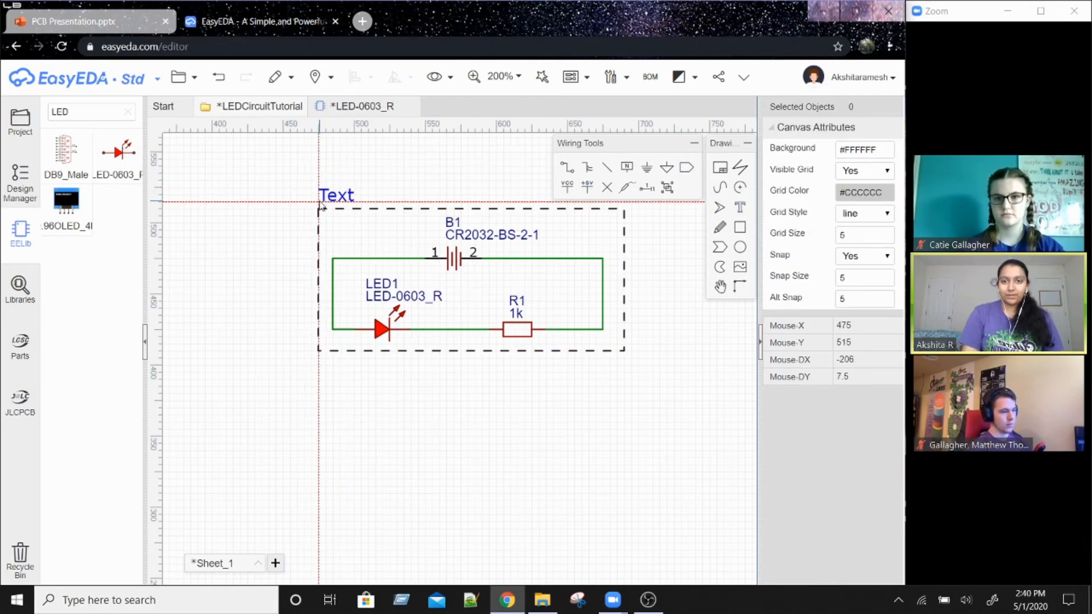
left_click(320, 203)
key("Escape")
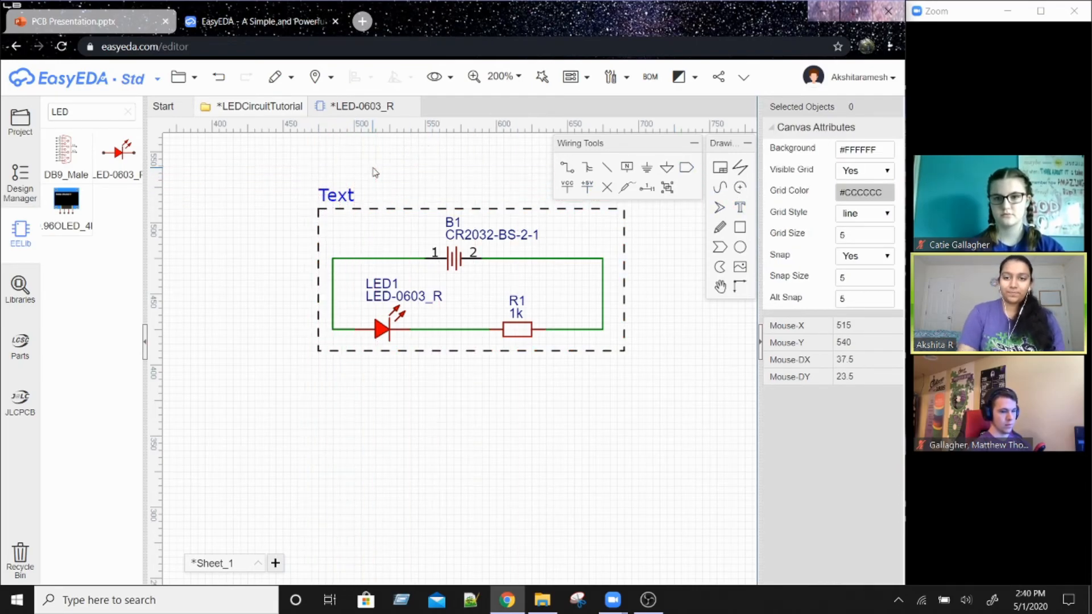
double_click(338, 195)
type("LED Circuit")
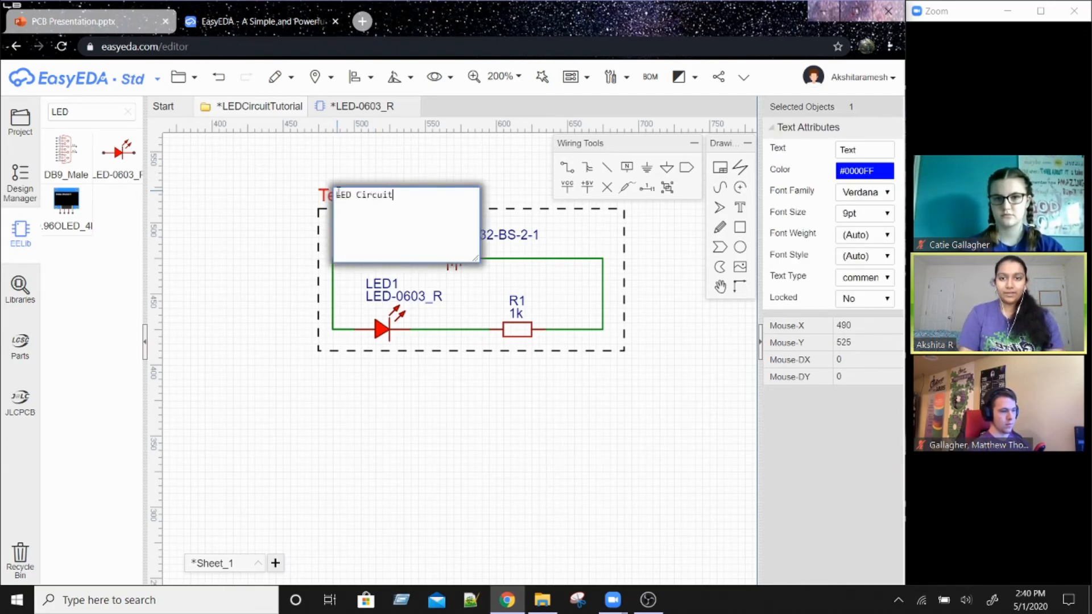
left_click(245, 237)
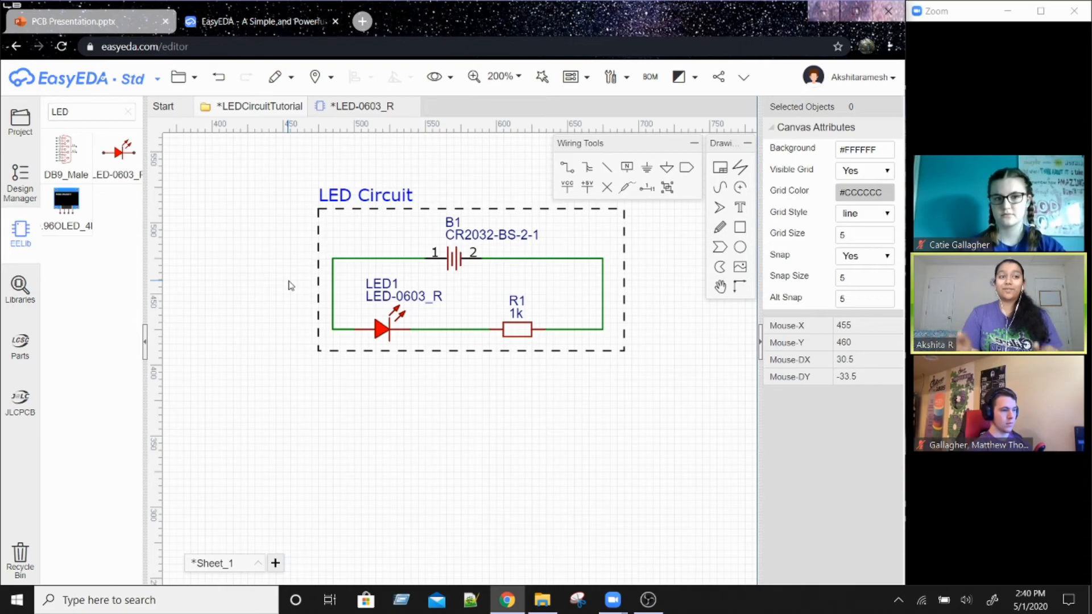
Save the LEDCircuitTutorial schematic and convert it to a PCB.
key("ctrl+s")
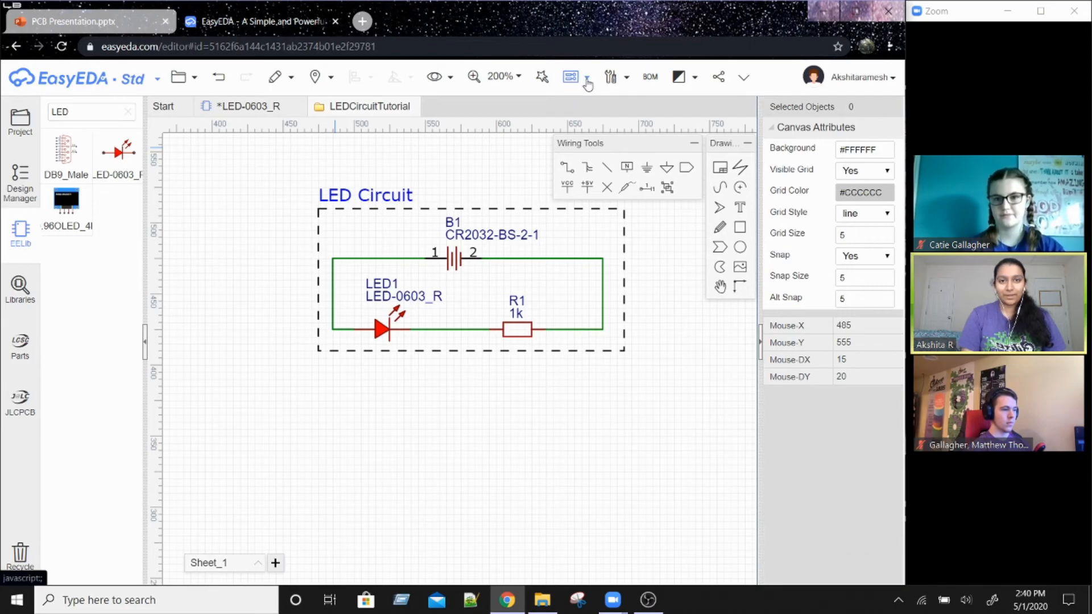
mouse_move(588, 84)
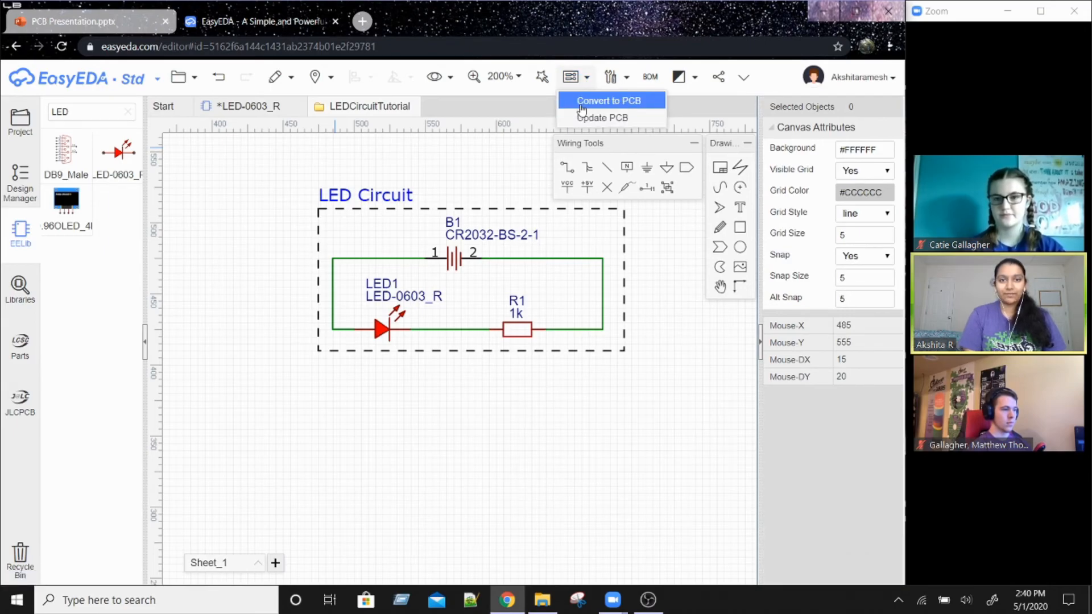
left_click(580, 106)
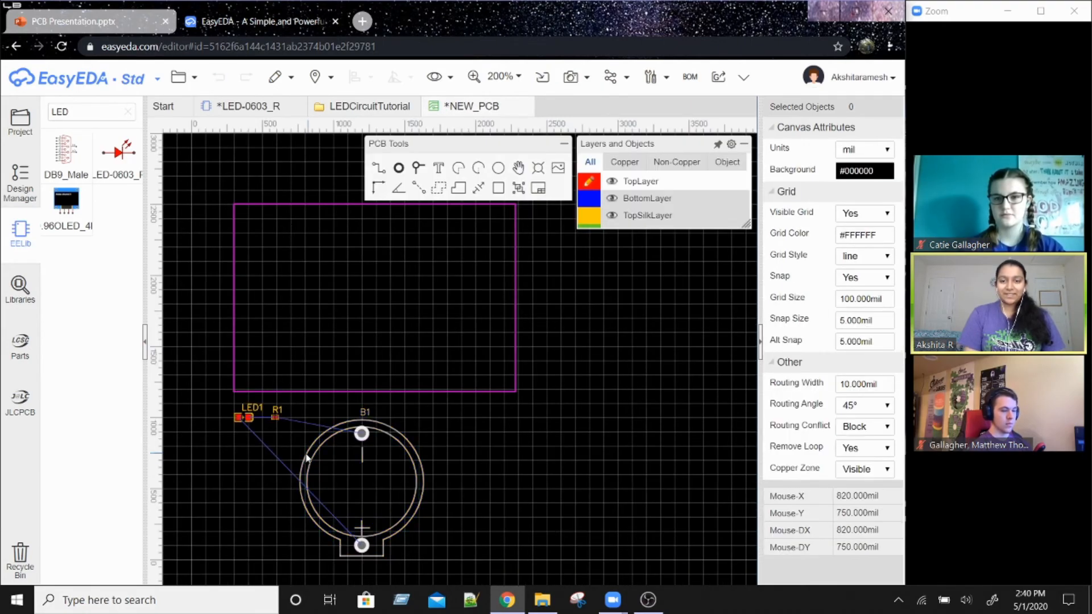
Move the battery, LED1 and R1 footprints from below the board into the board outline.
left_click_drag(336, 493, 405, 289)
left_click_drag(244, 417, 285, 238)
left_click_drag(277, 414, 281, 351)
left_click_drag(275, 417, 291, 322)
Switch to the PCB Presentation in PowerPoint and open slide 11, Converting to PCB.
left_click(101, 15)
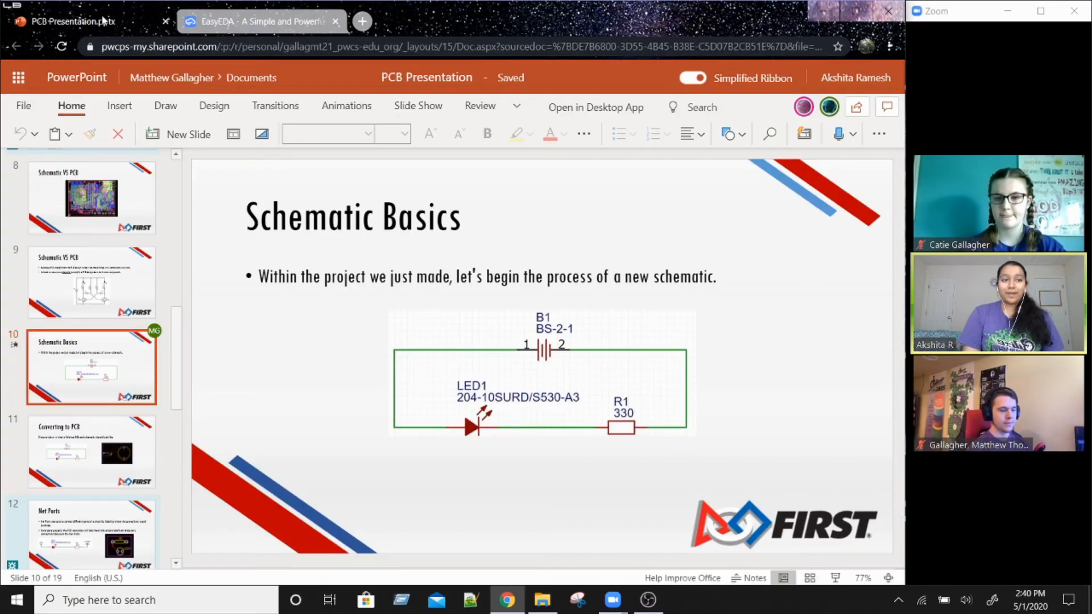
scroll(179, 385, "down", 4)
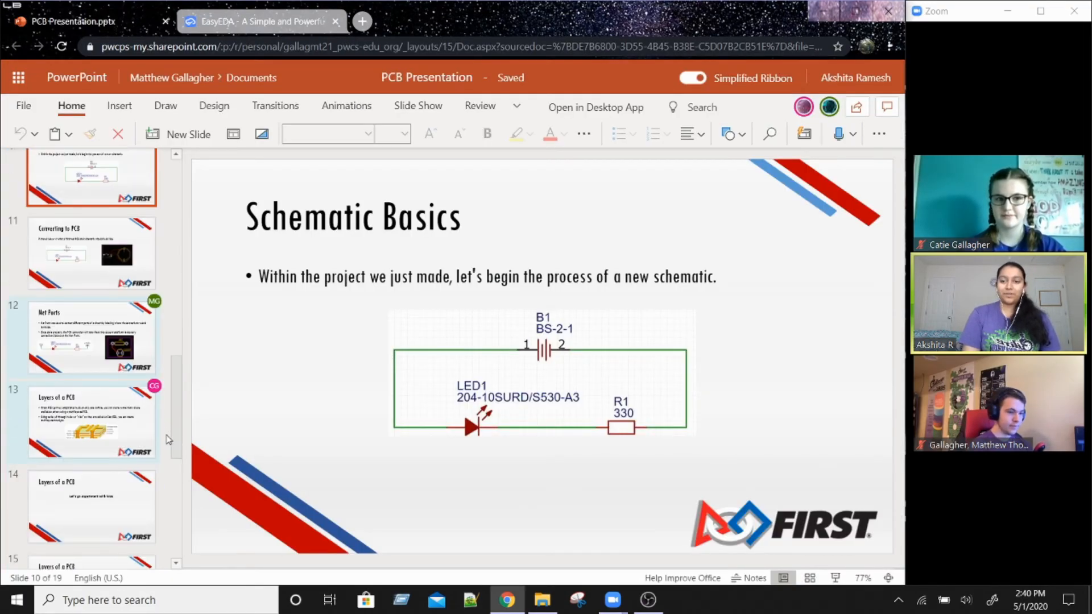
left_click(87, 250)
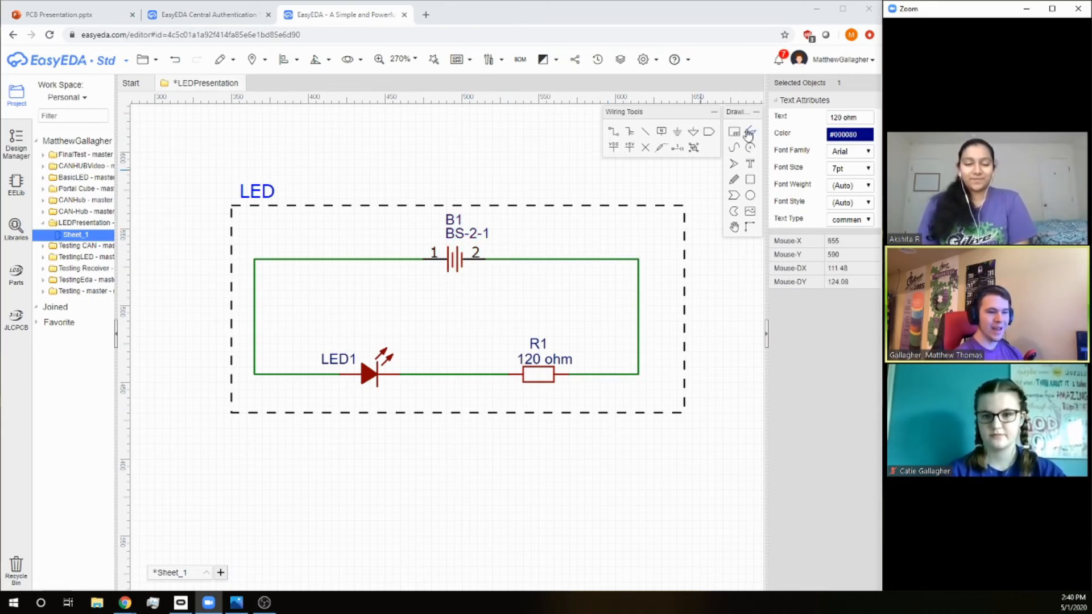
Place a net port above the dashed LED box in the LEDPresentation schematic and delete it again.
left_click(708, 131)
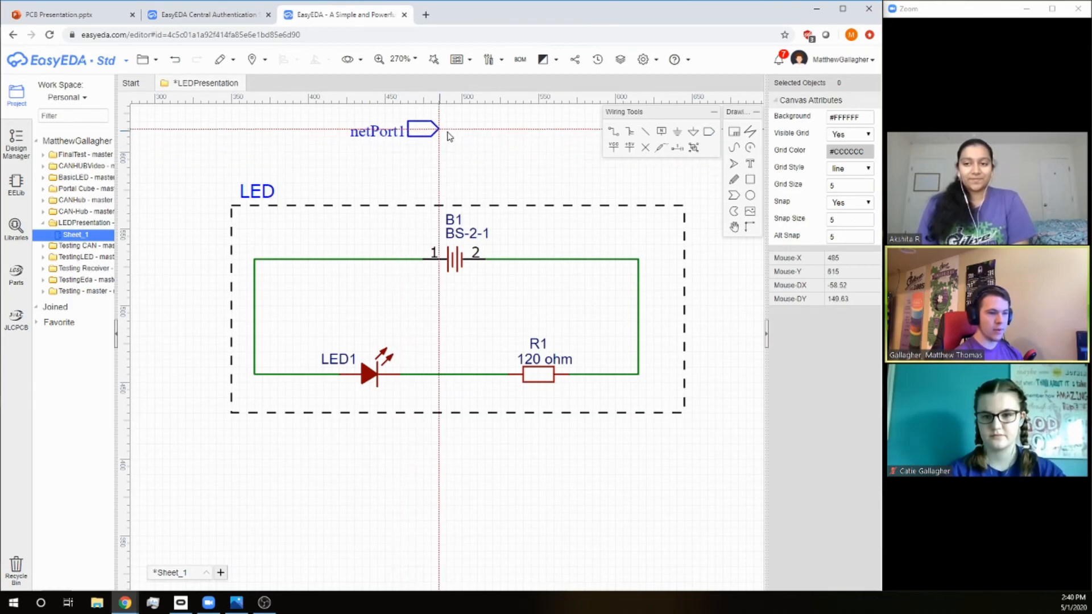
left_click(432, 164)
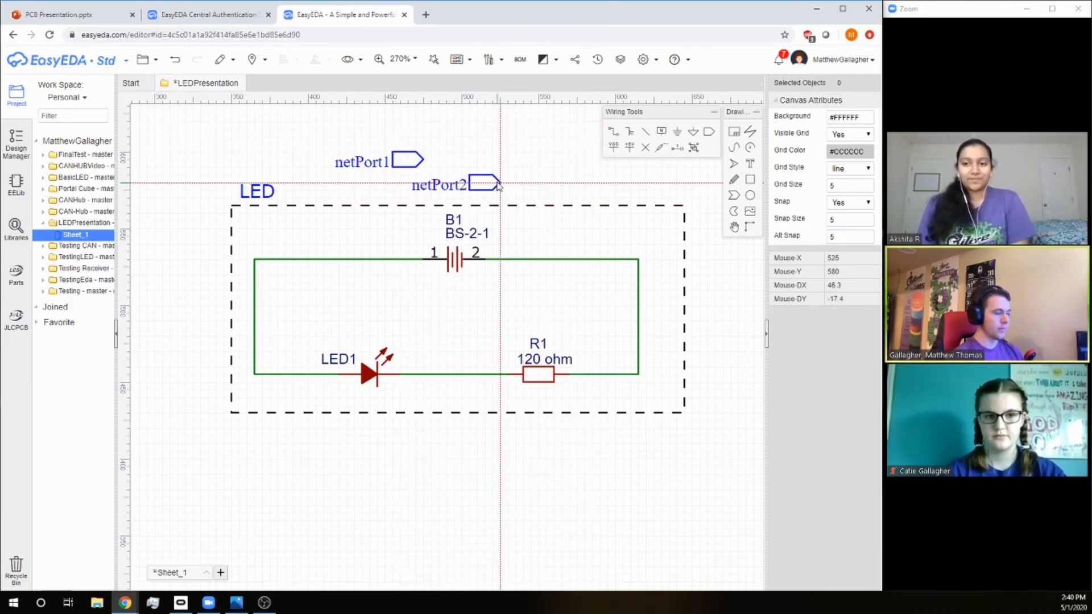
key("Escape")
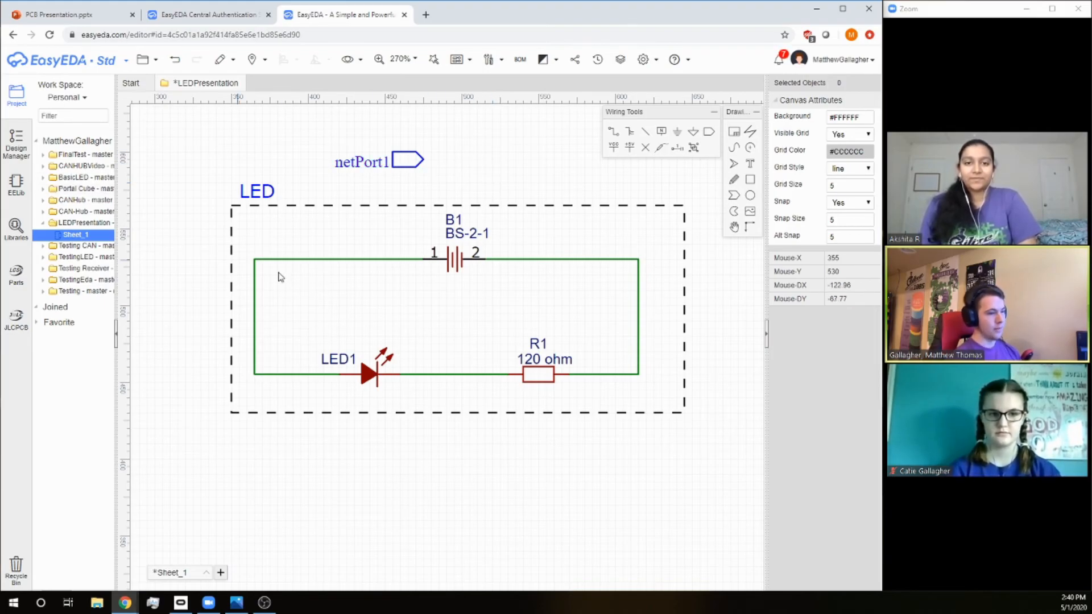
left_click(709, 133)
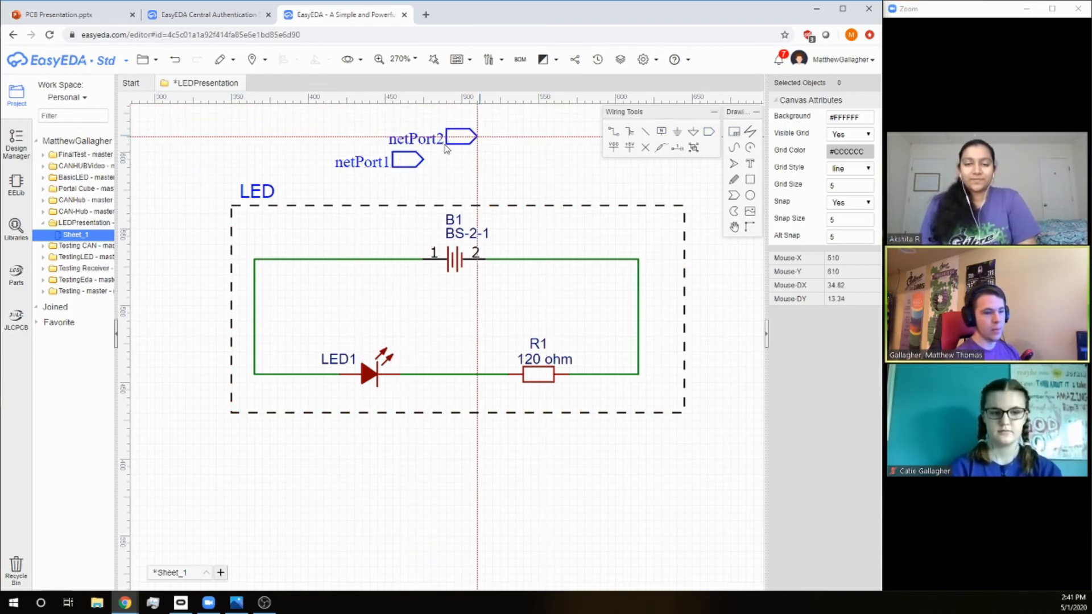
key("Escape")
left_click(417, 162)
key("Delete")
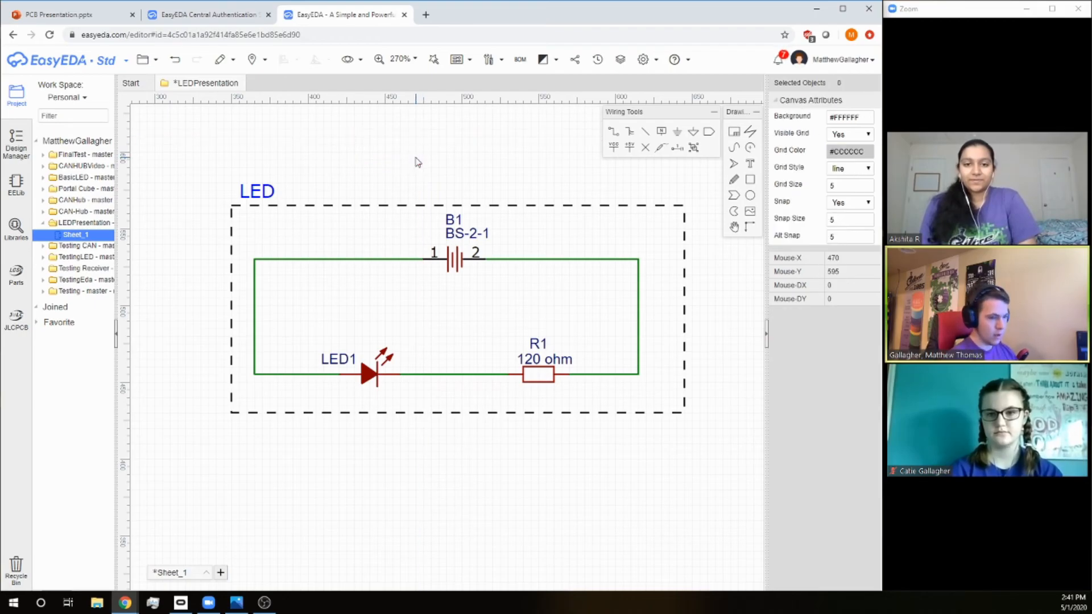
Open the EELib and delete battery B1 together with its two wires to the LED and the resistor.
left_click(15, 196)
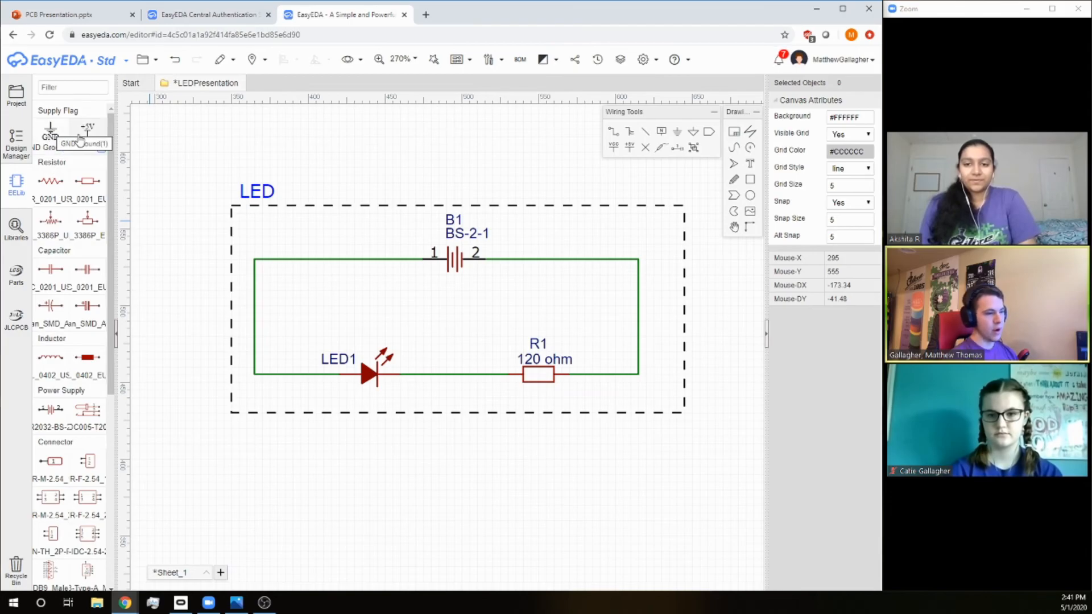
left_click(90, 135)
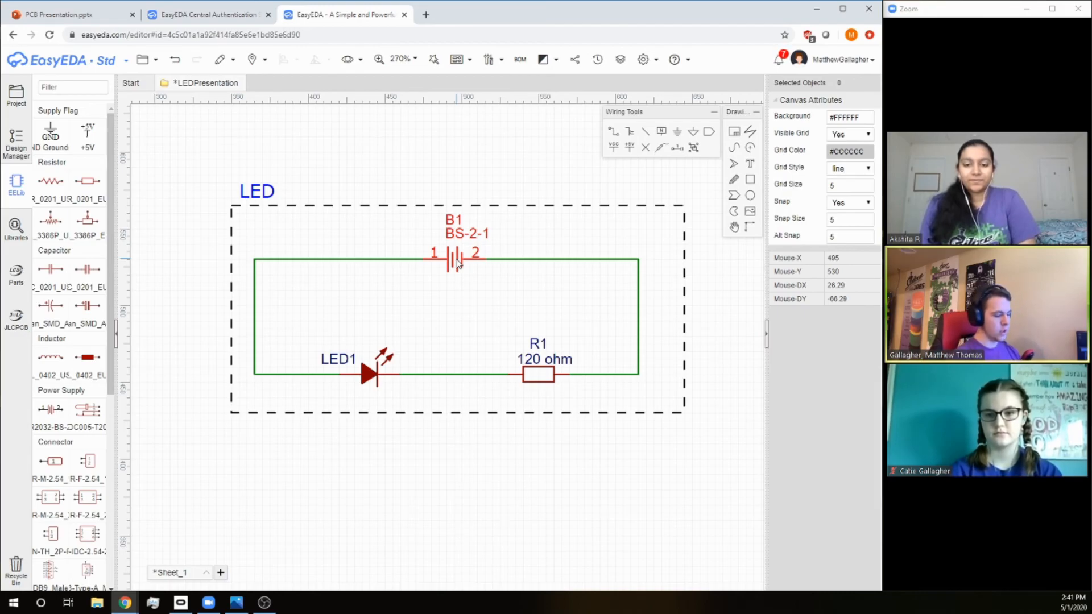
left_click(457, 262)
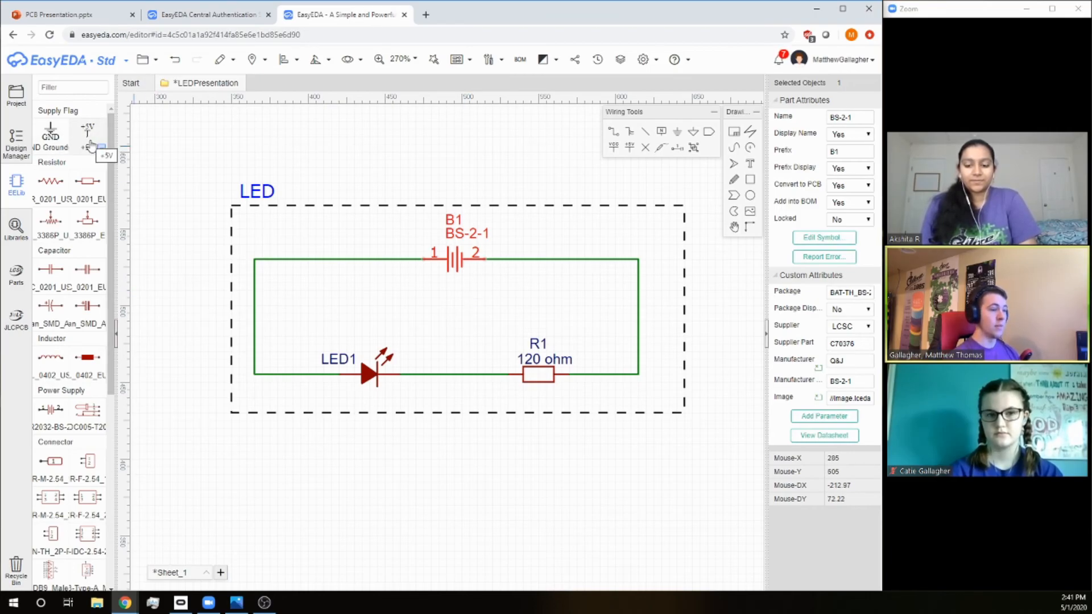
key("Delete")
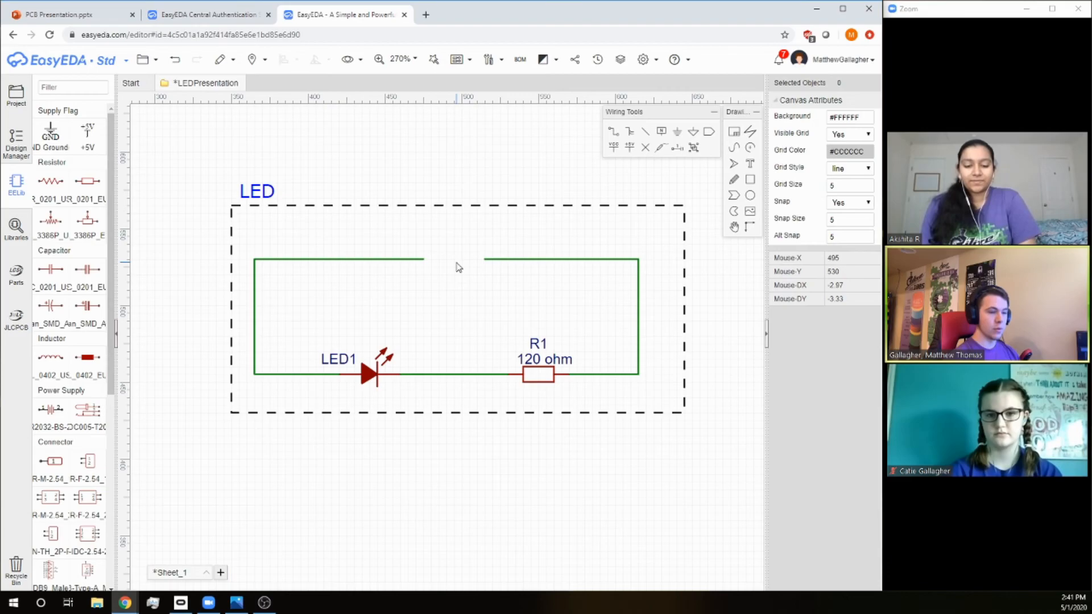
left_click(422, 260)
key("Delete")
left_click(512, 264)
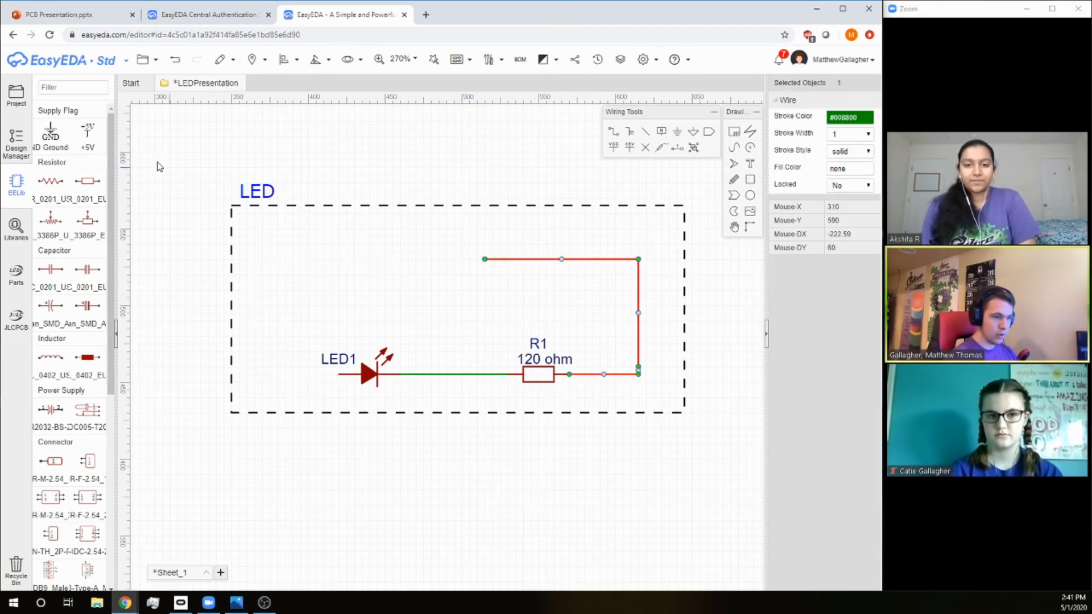
key("Delete")
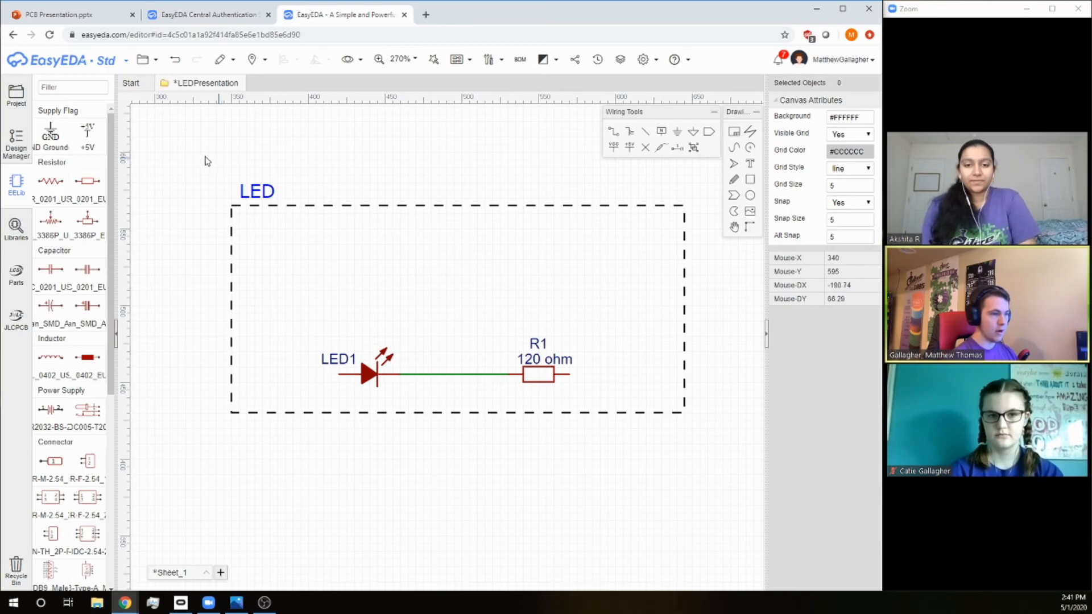
Place a +5V flag above and left of LED1 and a GND flag rotated 180° above and right of R1.
left_click(87, 134)
left_click(296, 321)
key("Escape")
left_click(50, 134)
key("space")
key("space")
left_click(611, 323)
key("Escape")
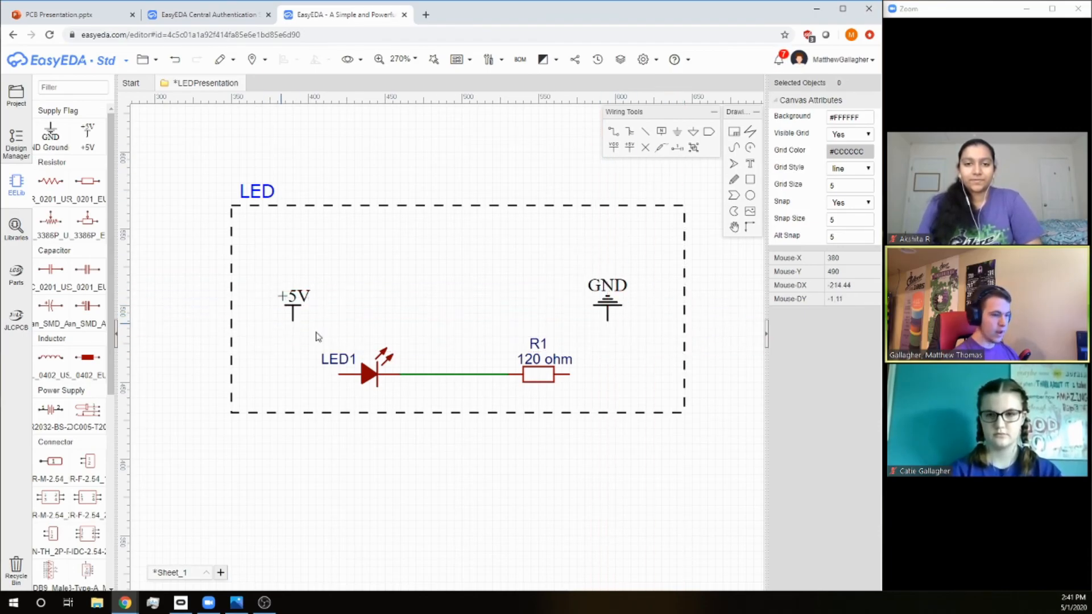
Wire the +5V flag to LED1's free pin and R1's free pin to the GND flag.
left_click(613, 132)
left_click(293, 321)
left_click(341, 374)
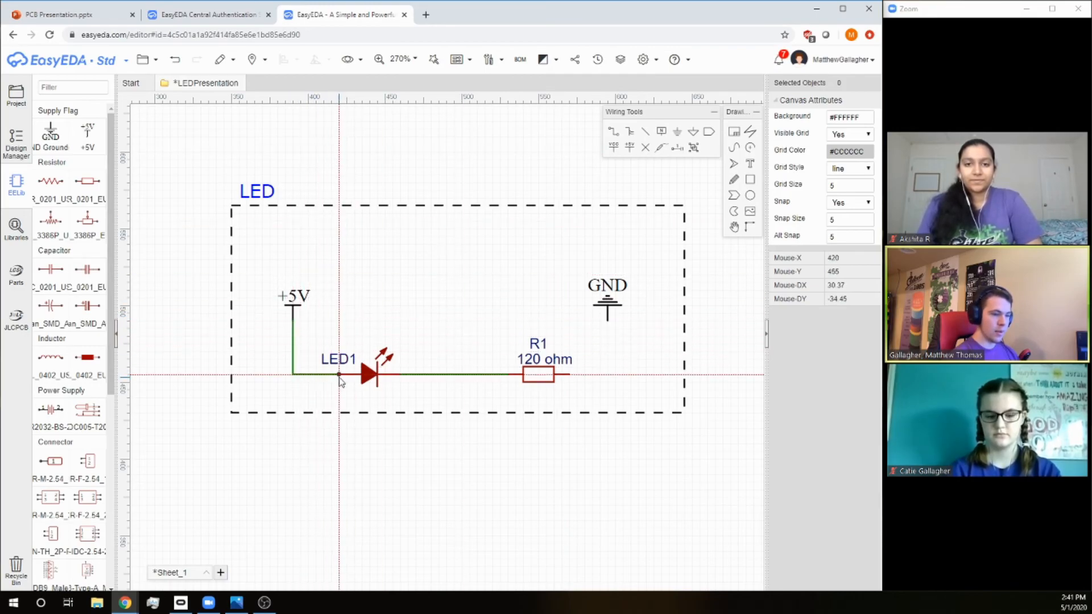
left_click(569, 374)
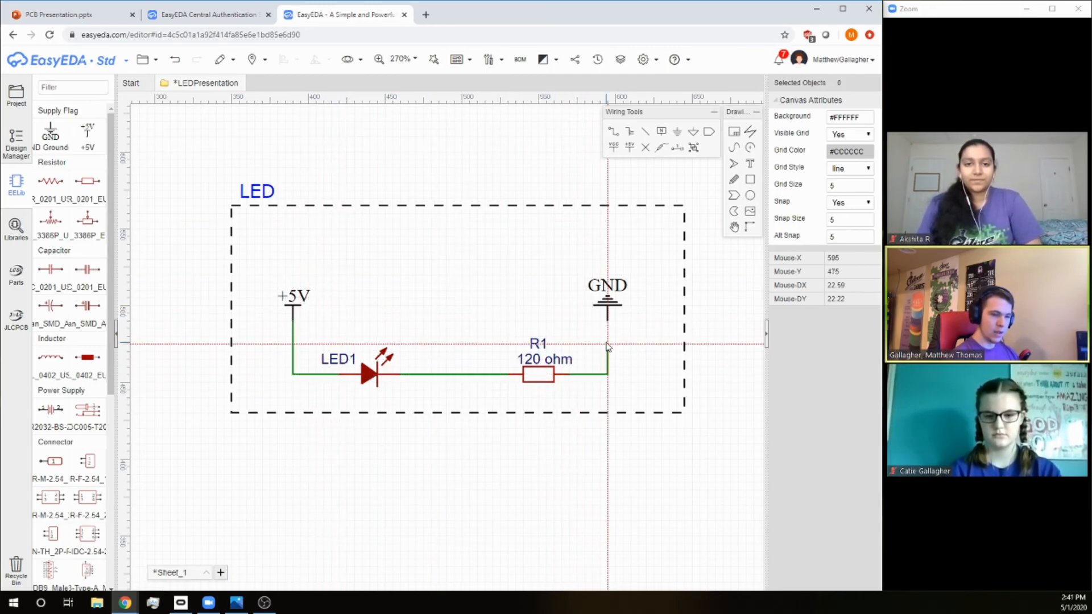
left_click(608, 320)
key("Escape")
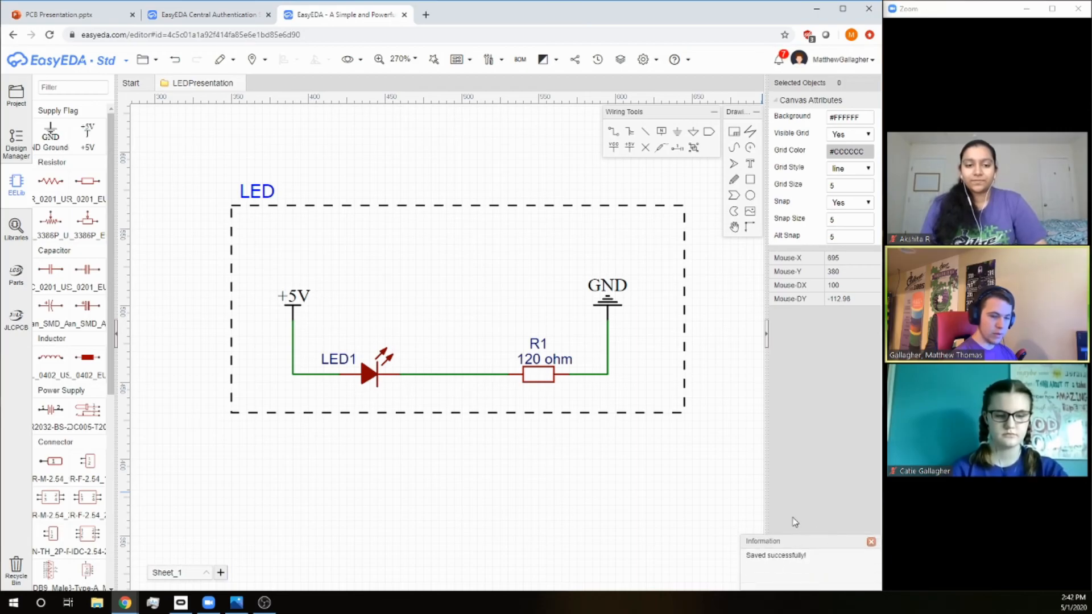
Convert the LEDPresentation schematic to a new PCB, continuing without checking the unfinished nets.
mouse_move(463, 59)
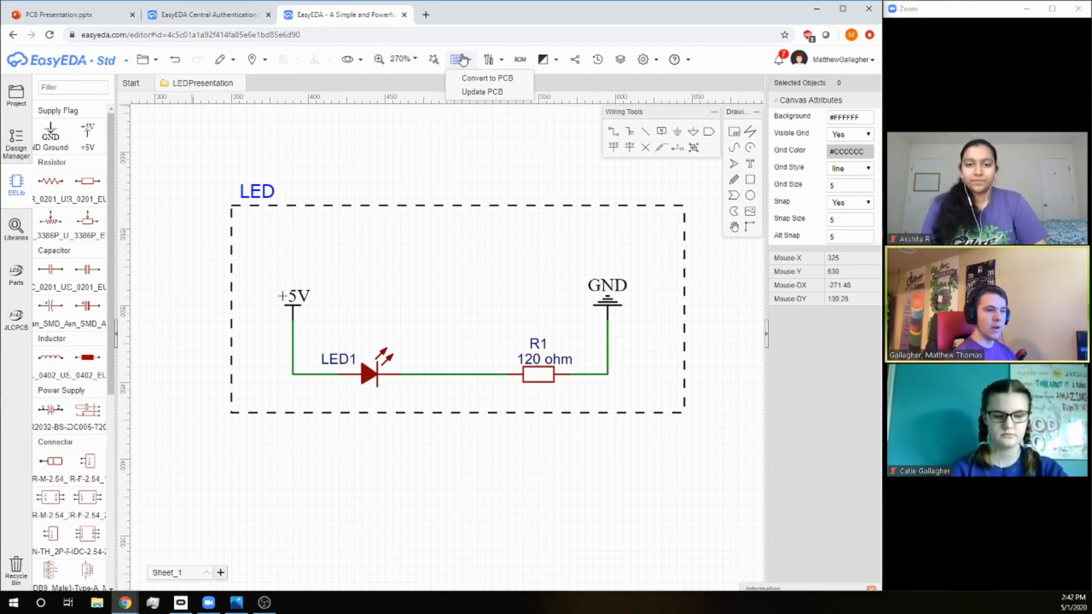
left_click(485, 78)
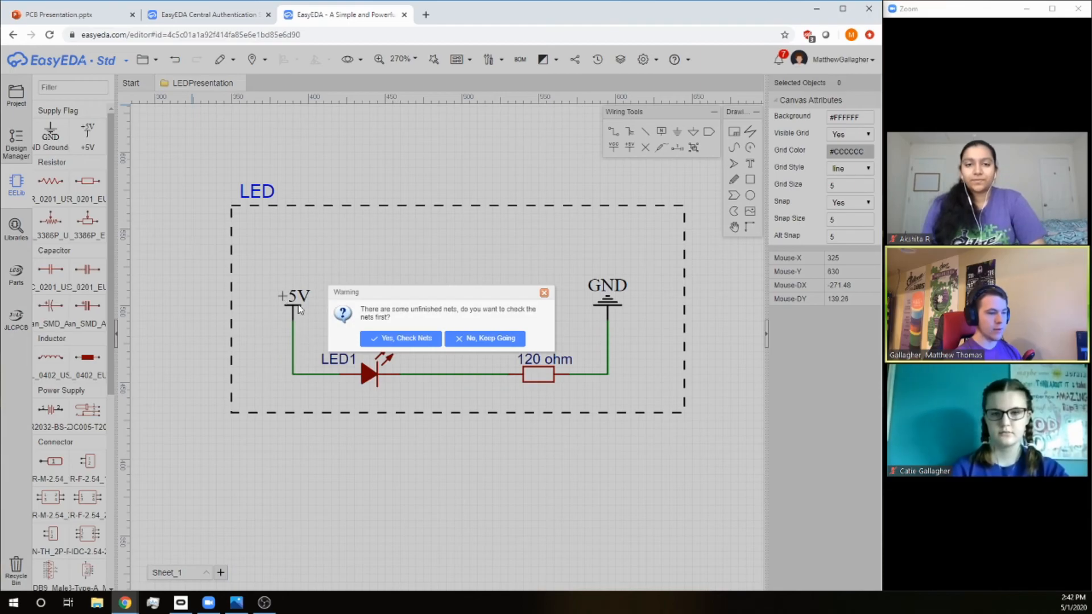
left_click(490, 339)
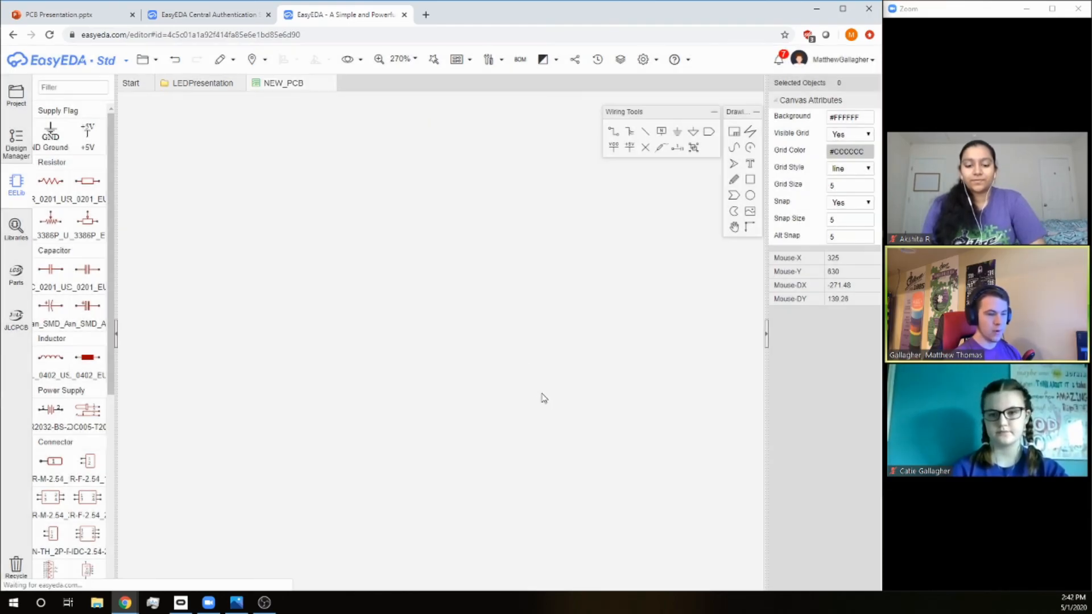
Examine the net names on the pads of R1 and LED1 in the new PCB.
scroll(214, 193, "up", 4)
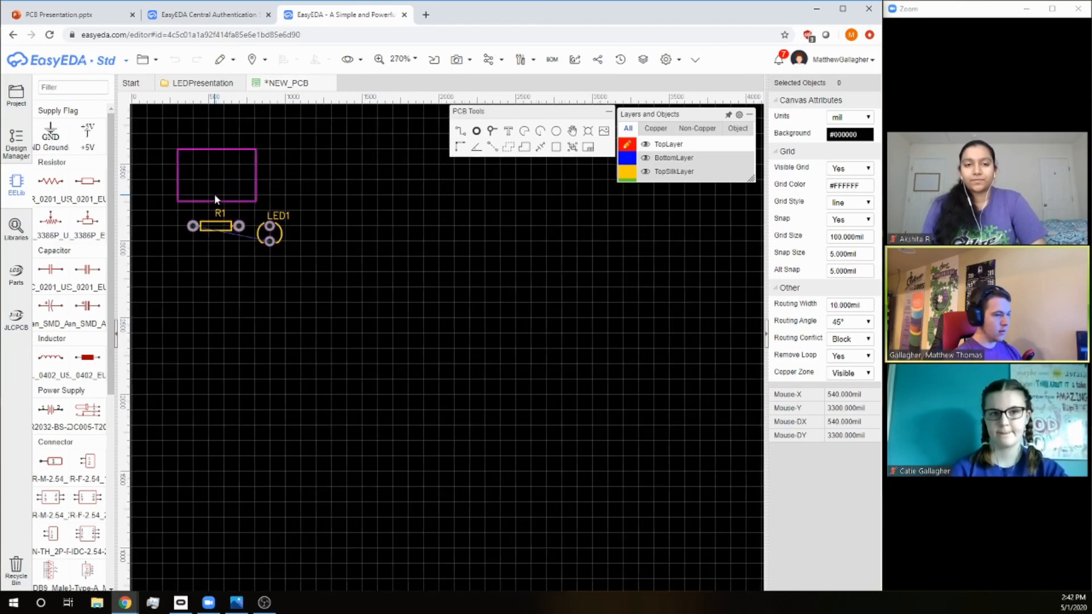
right_click_drag(232, 153, 451, 283)
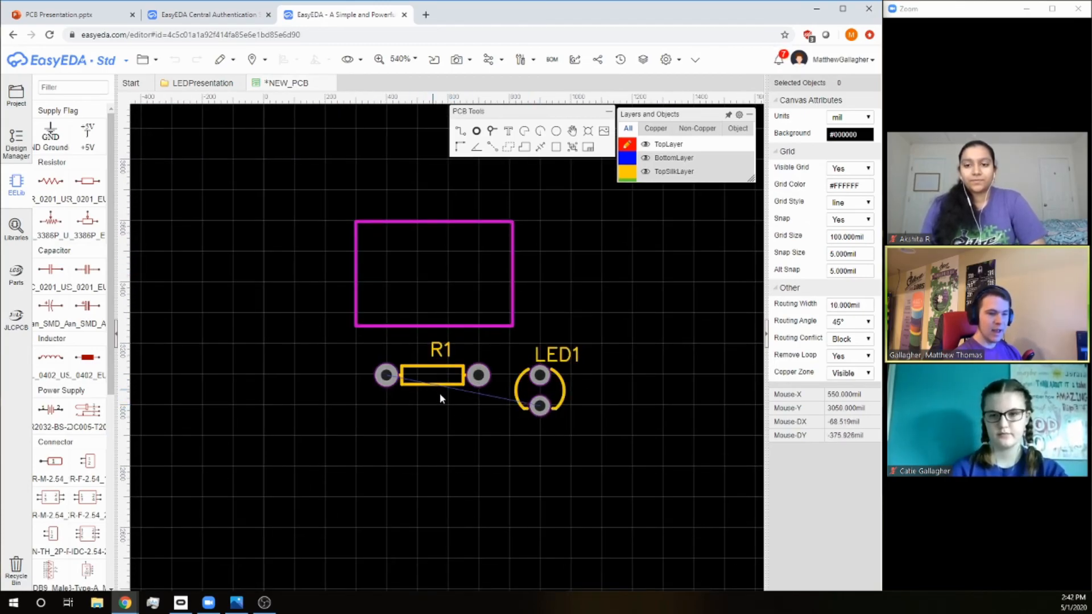
scroll(487, 411, "up", 2)
scroll(506, 415, "up", 6)
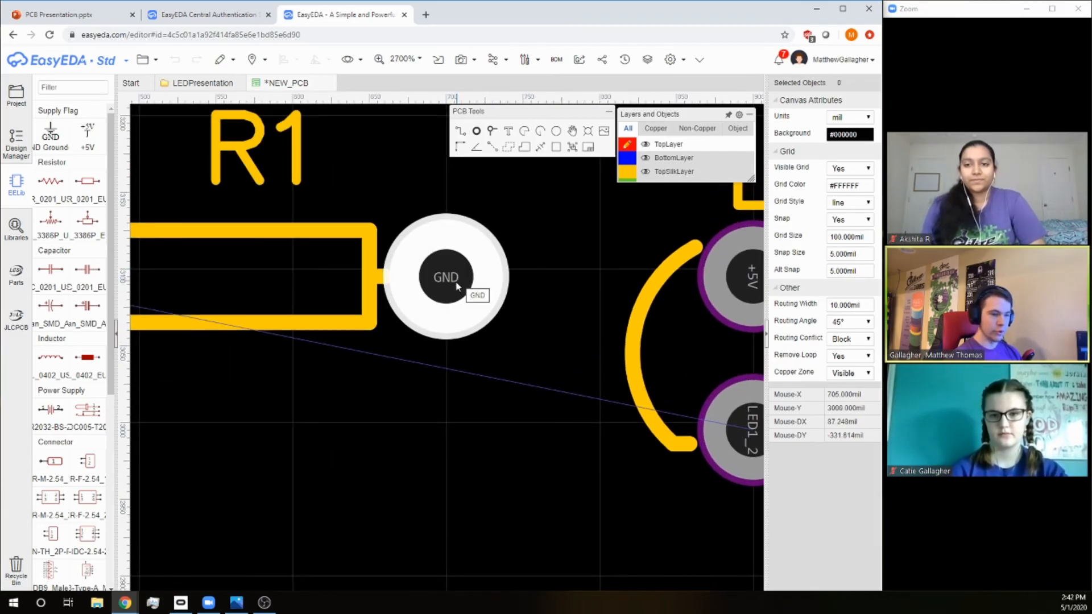
right_click_drag(517, 298, 469, 309)
scroll(469, 310, "down", 5)
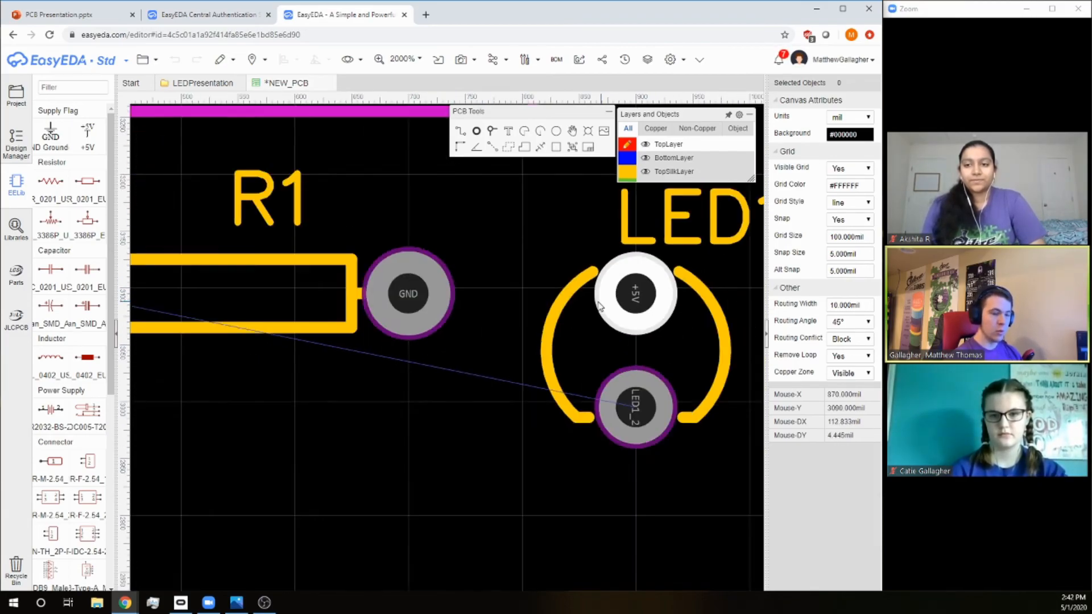
Move resistor R1 inside the board outline near its upper edge and place its R1 label beside the right pad.
right_click_drag(495, 242, 524, 327)
left_click_drag(505, 384, 499, 178)
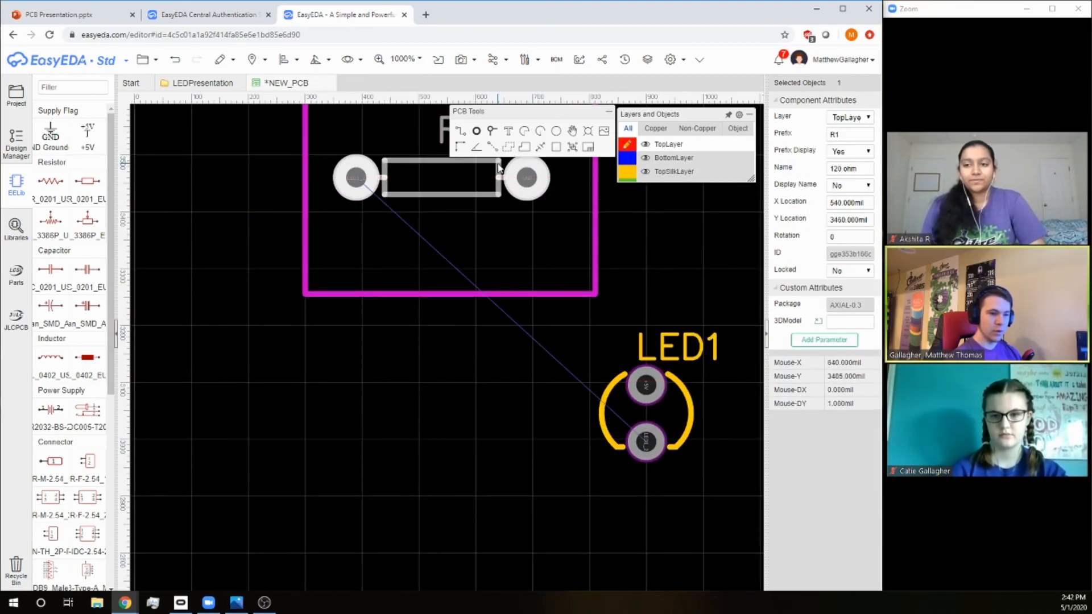
right_click_drag(499, 178, 495, 304)
scroll(494, 305, "down", 1)
left_click_drag(490, 293, 550, 293)
left_click(458, 206)
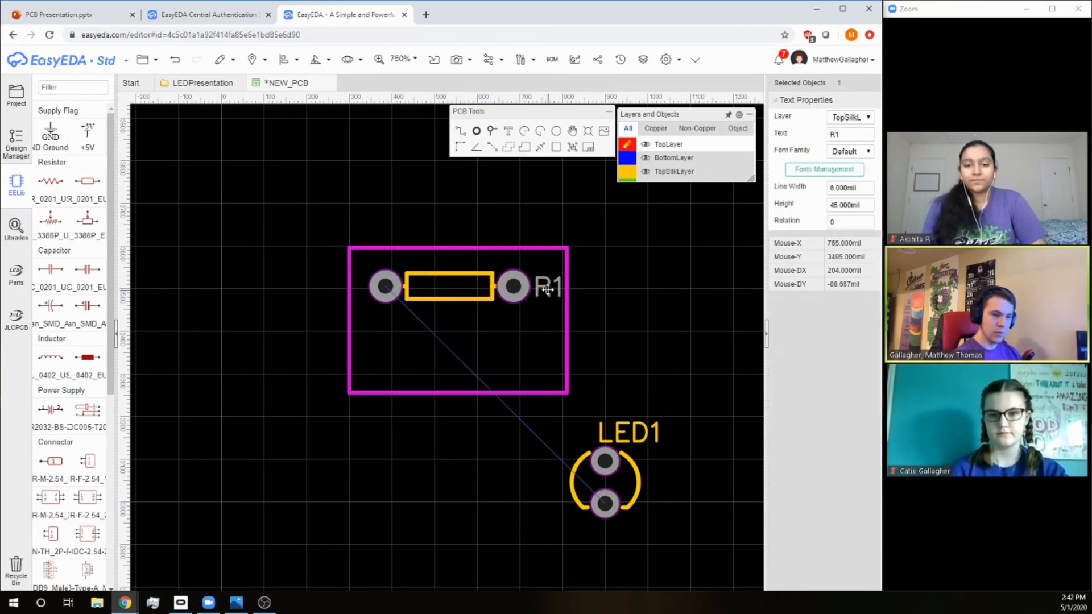
left_click(486, 278)
Move LED1 inside the board outline below R1 and rotate it to 270°.
left_click_drag(653, 462, 466, 331)
key("space")
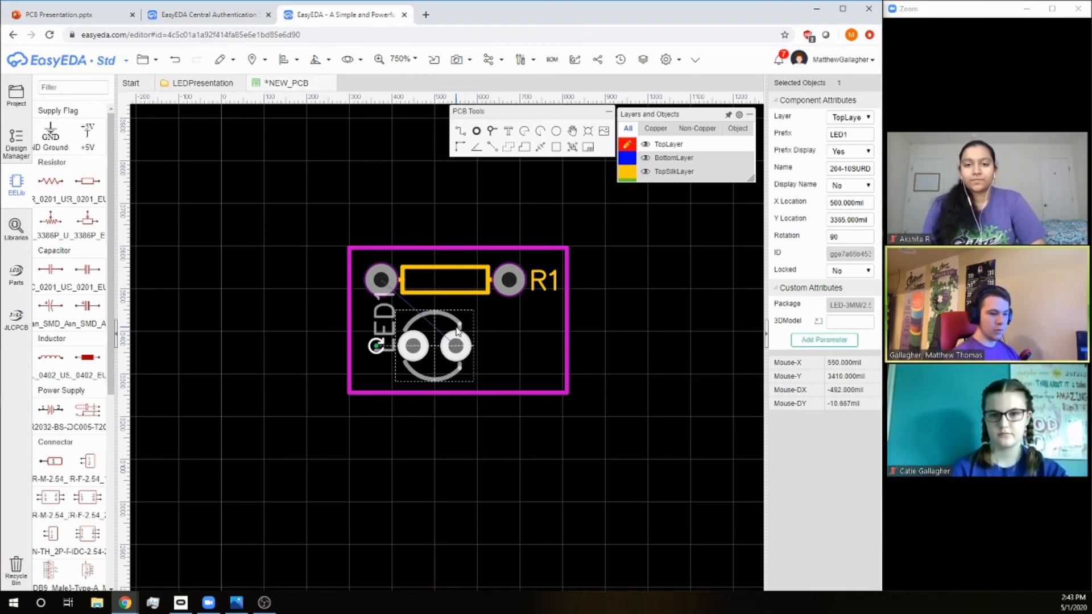
key("space")
key("space")
Rotate the LED1 label to read horizontally and position it just right of the LED footprint.
left_click(500, 363)
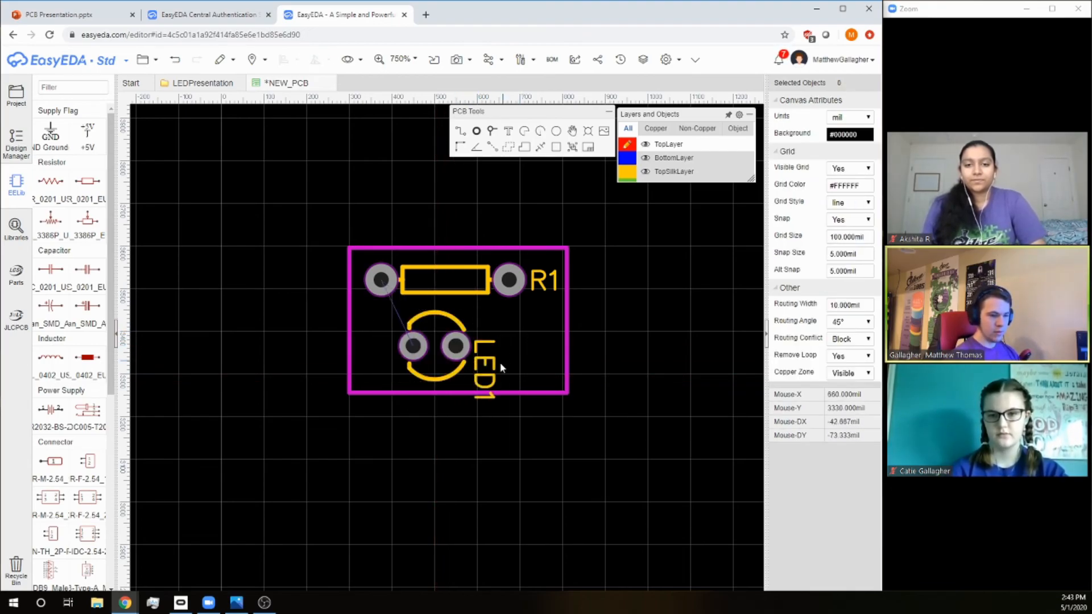
key("space")
left_click_drag(495, 333, 502, 348)
left_click(628, 333)
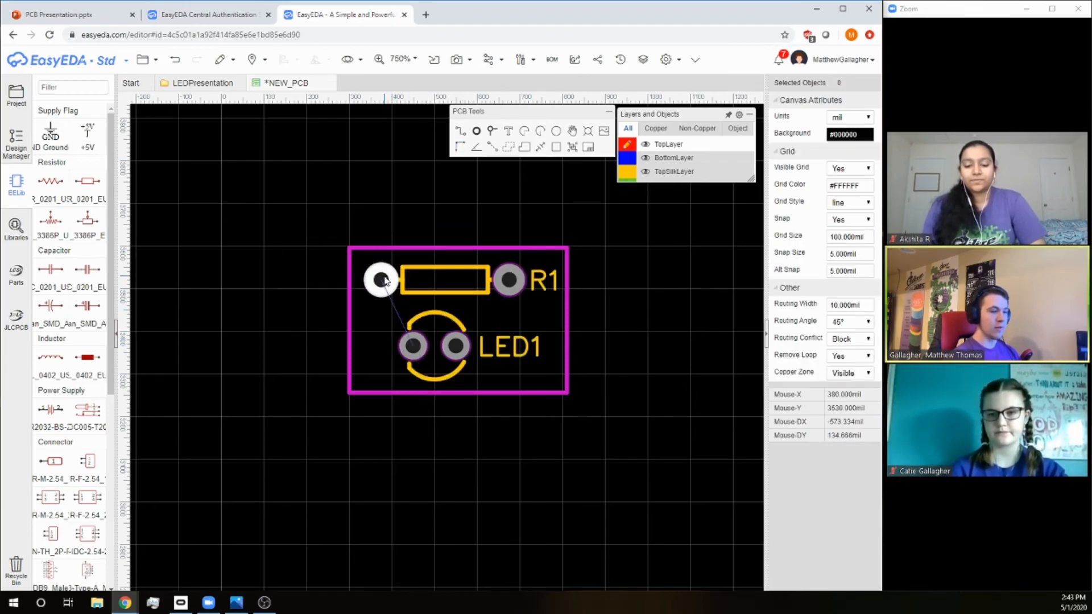
Route a TopLayer track from R1's left pad to LED1's left pad.
left_click(462, 132)
left_click(381, 280)
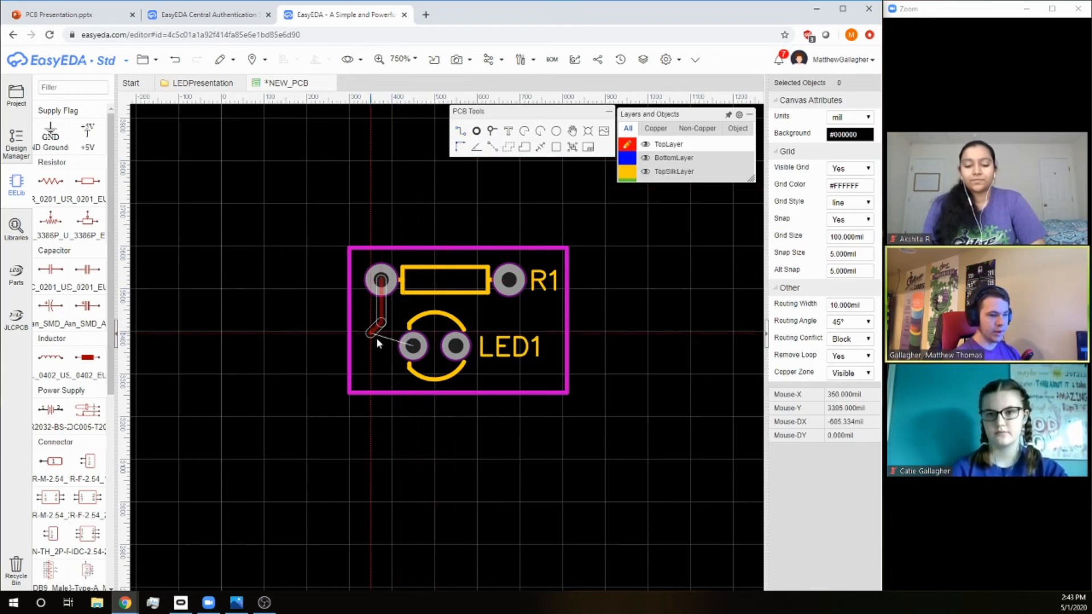
left_click(413, 346)
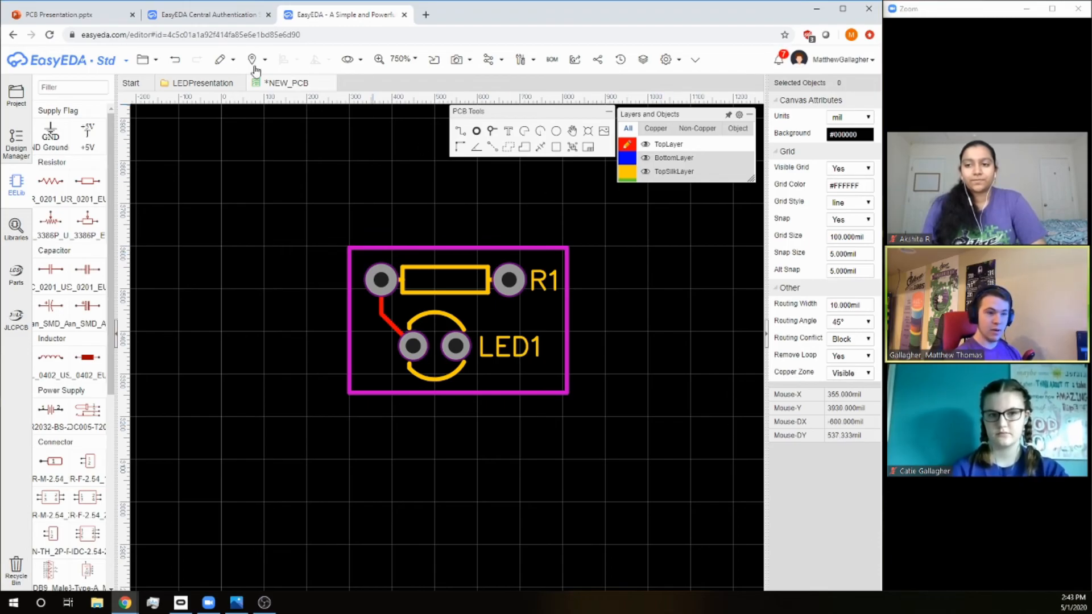
Switch to the PCB Presentation in PowerPoint and open slide 14, Layers of a PCB.
left_click(67, 12)
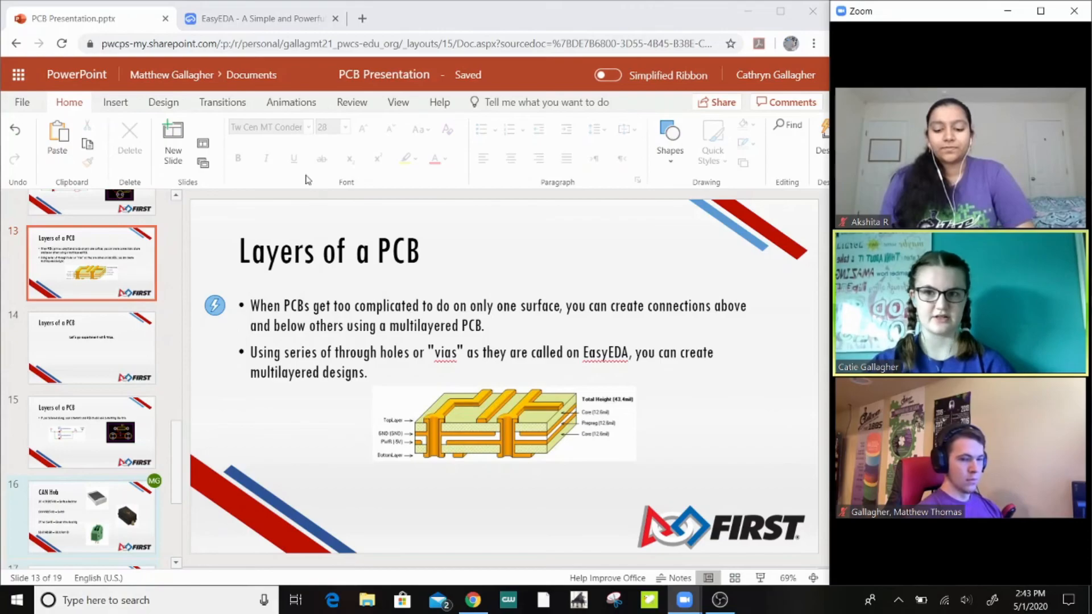
left_click(91, 347)
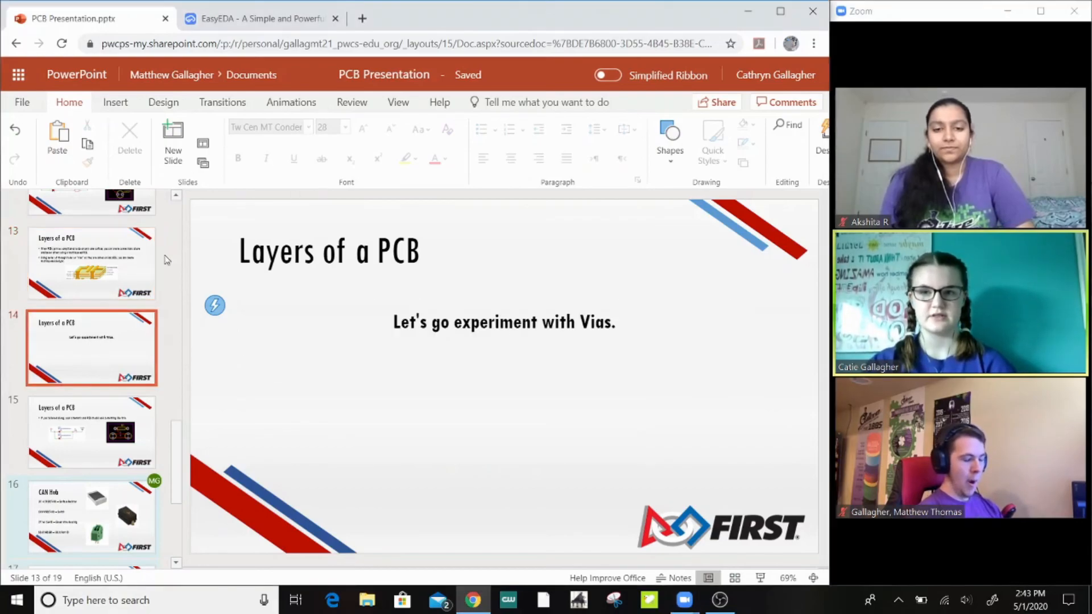
Switch to the Multilayered-PCB schematic in EasyEDA, filter the EELib for "led", and place an LED-0603_R directly below LED1.
left_click(241, 22)
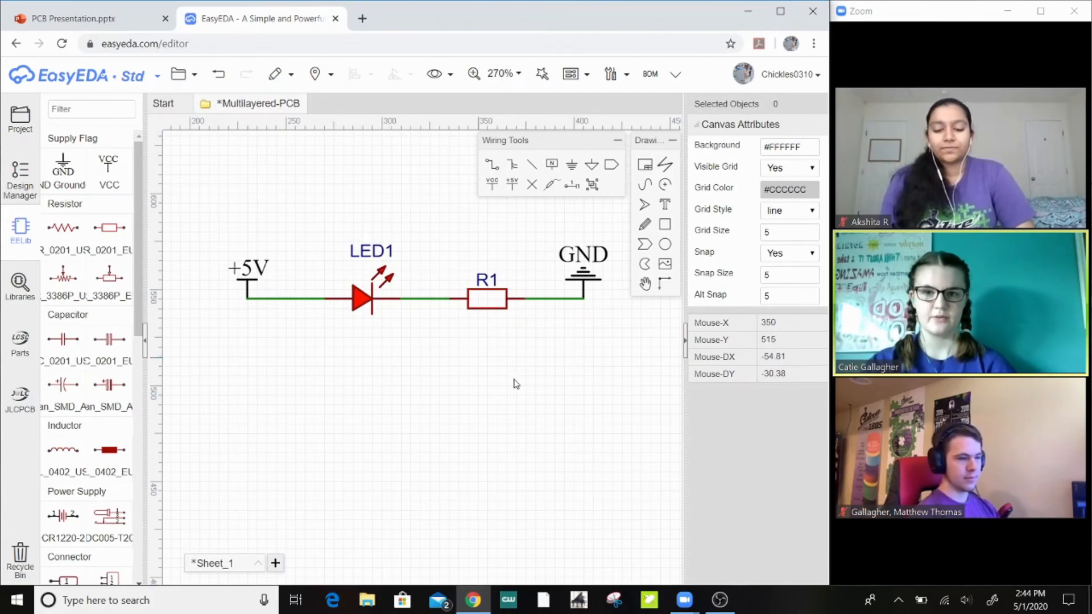
scroll(520, 349, "down", 2)
right_click_drag(521, 349, 487, 358)
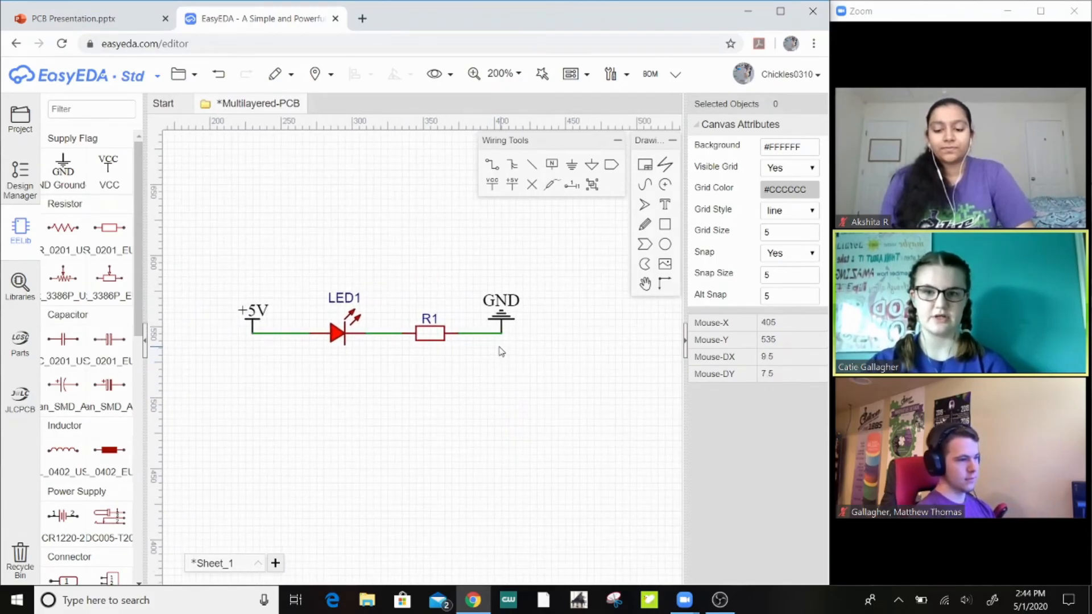
scroll(496, 345, "up", 2)
right_click_drag(407, 279, 478, 225)
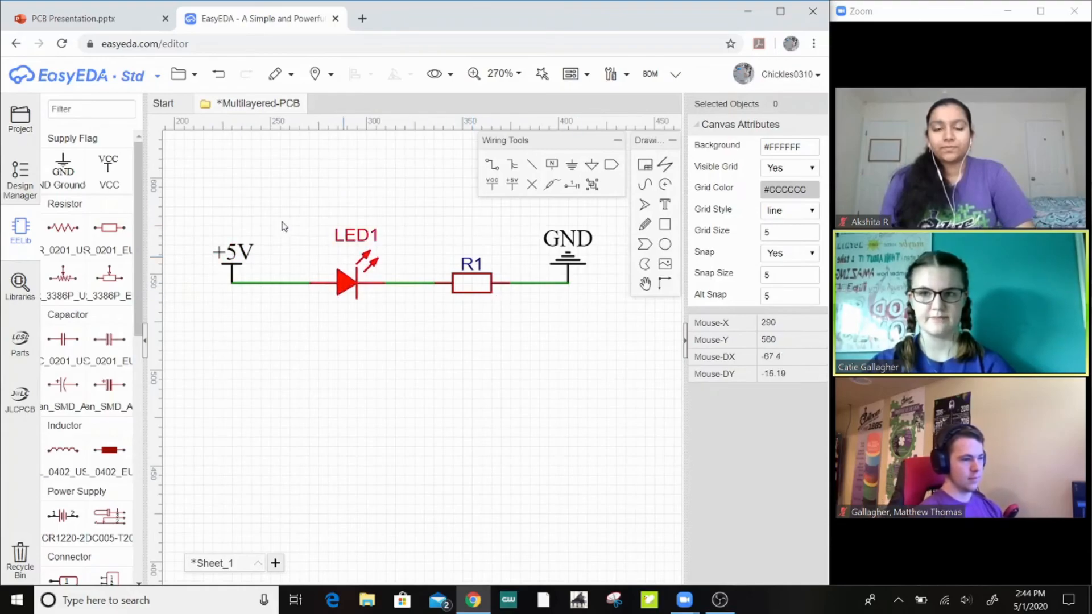
left_click(91, 107)
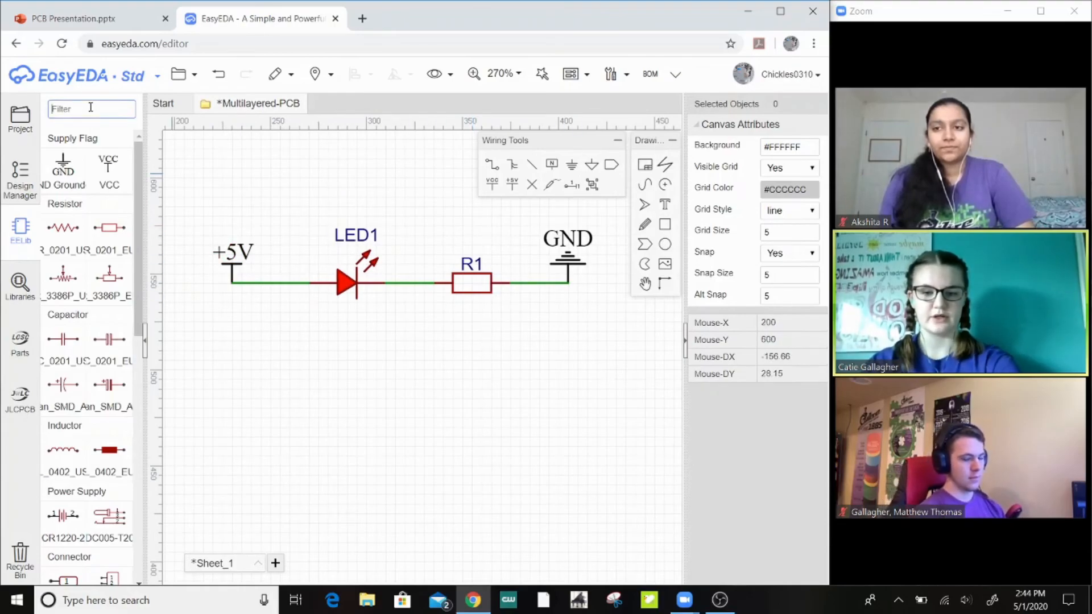
type("led")
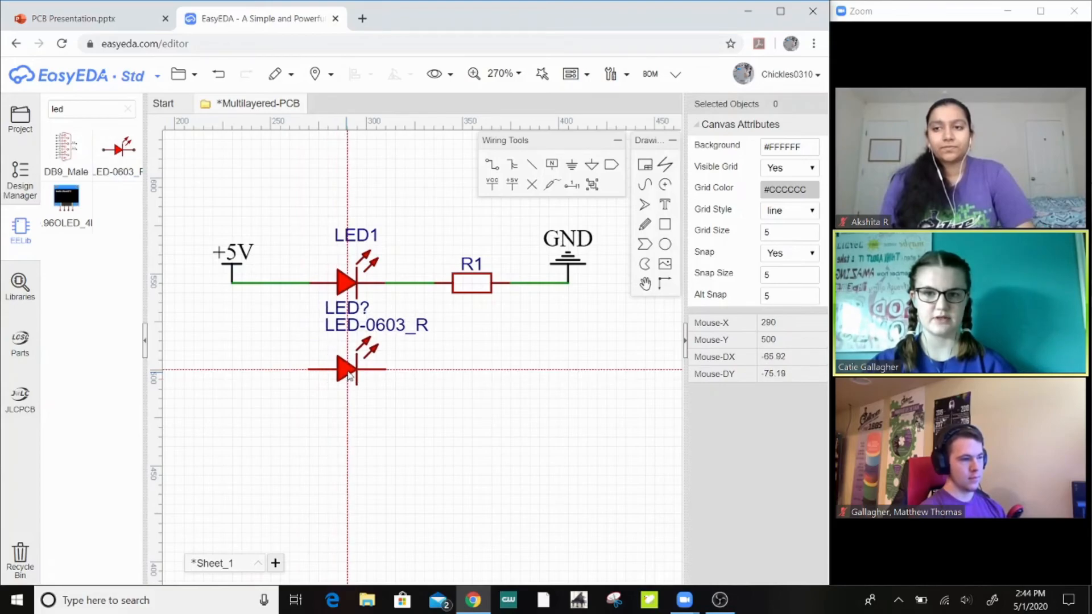
left_click(349, 362)
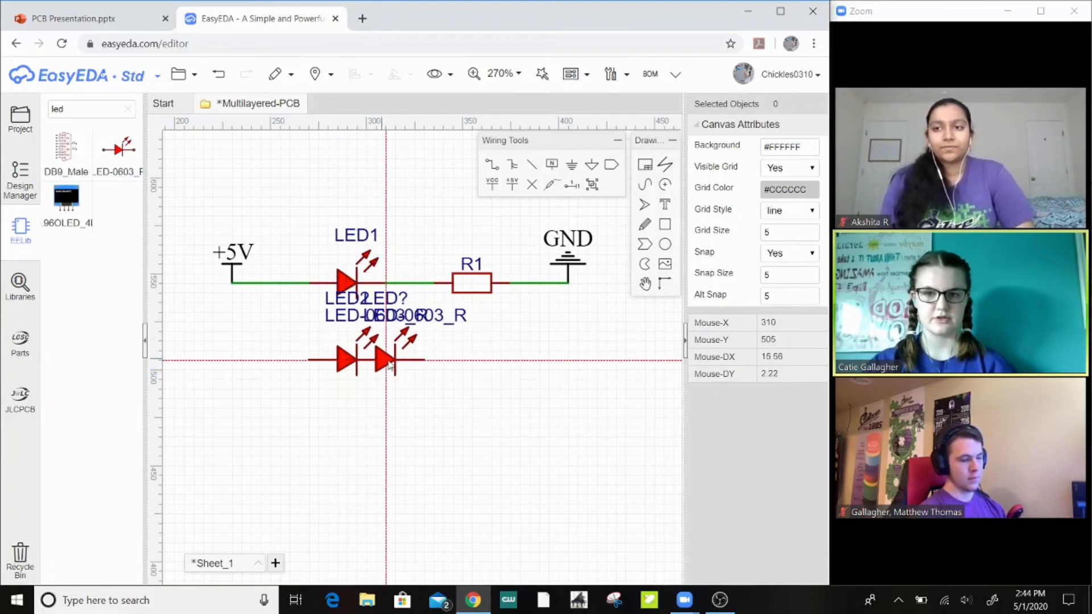
key("Escape")
Delete the new LED's LED-0603_R name text and center its LED2 label above the symbol.
left_click(392, 320)
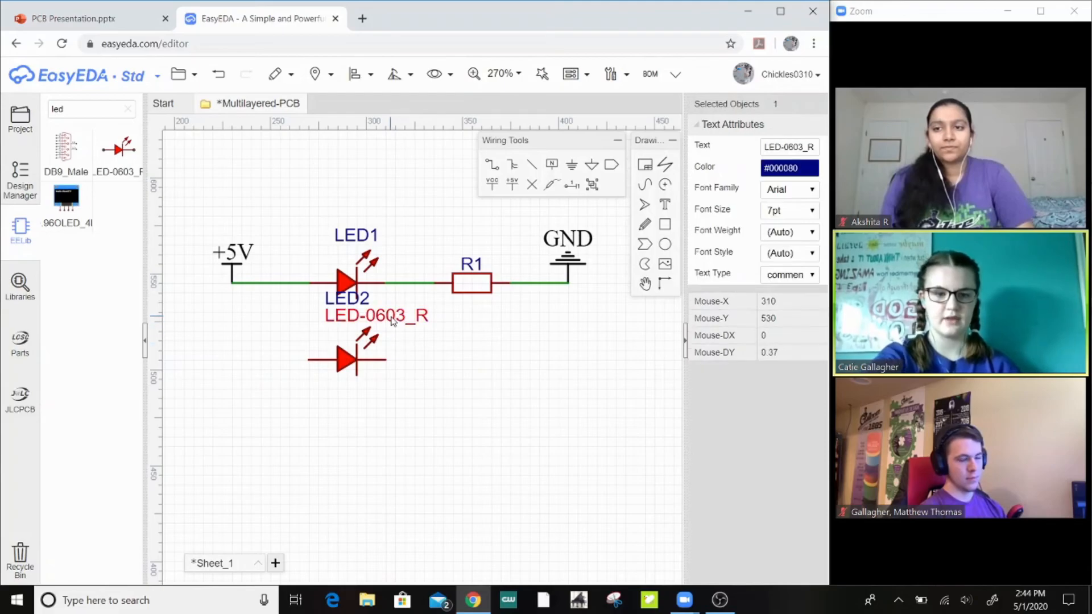
key("Delete")
left_click_drag(351, 299, 361, 313)
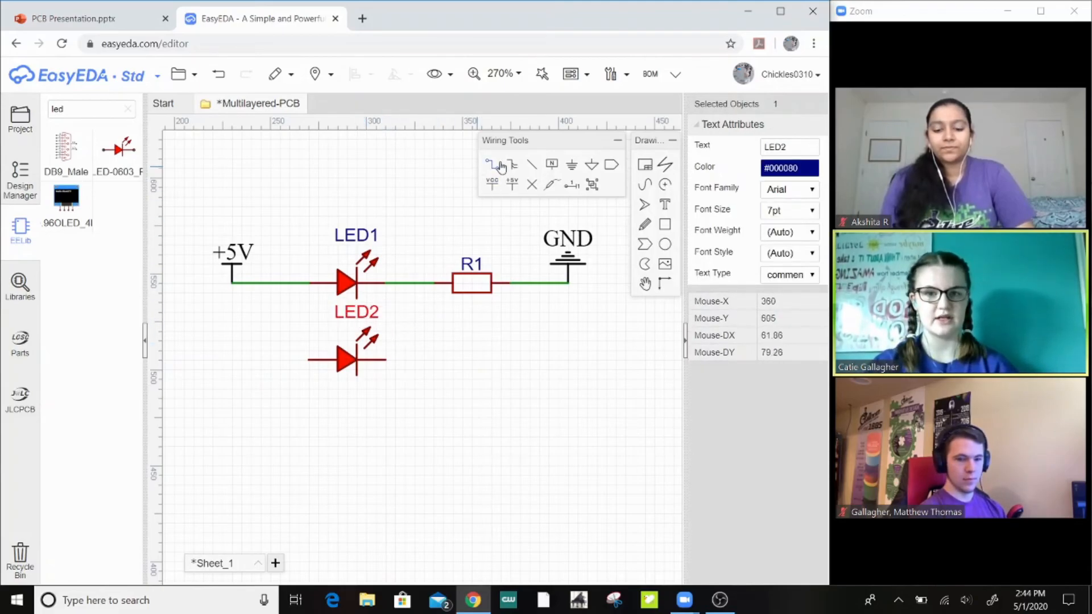
Wire LED2 in parallel with LED1, joining its pins to the +5V wire and the wire between LED1 and R1.
left_click(493, 166)
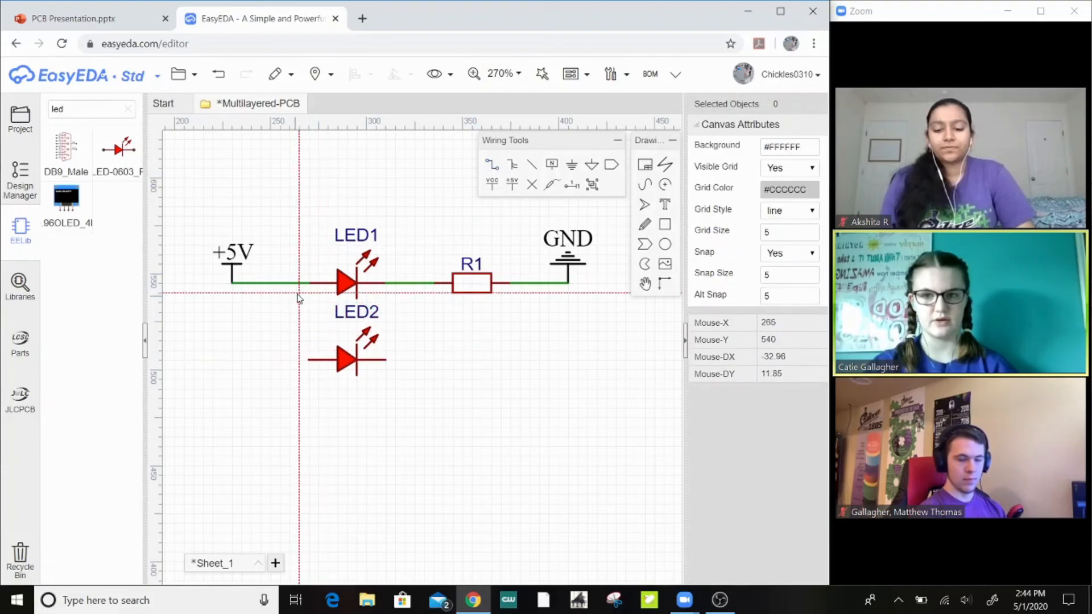
left_click(307, 359)
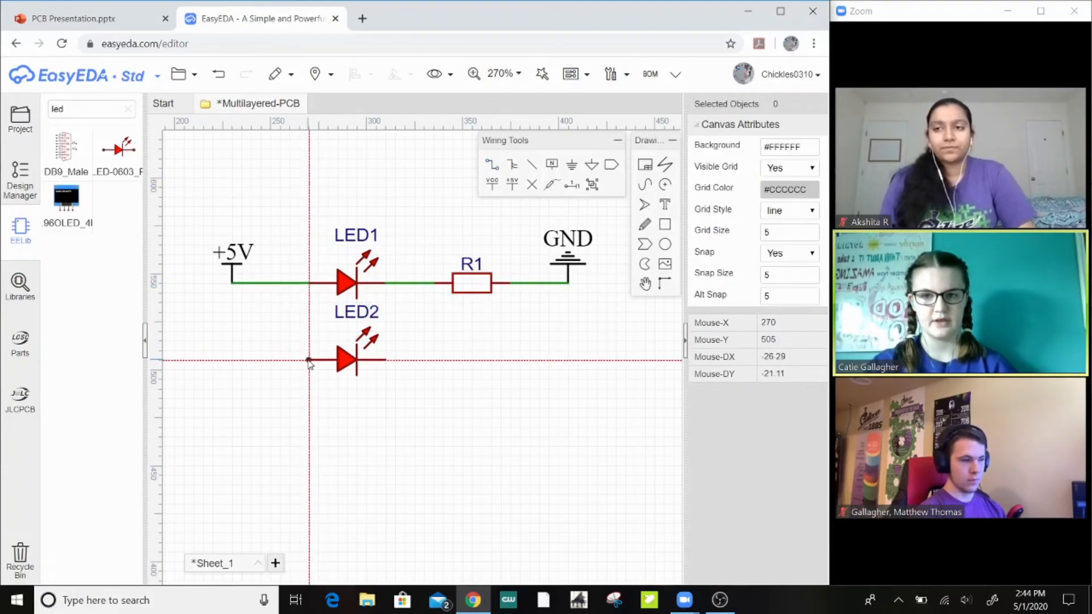
left_click(281, 284)
left_click(281, 283)
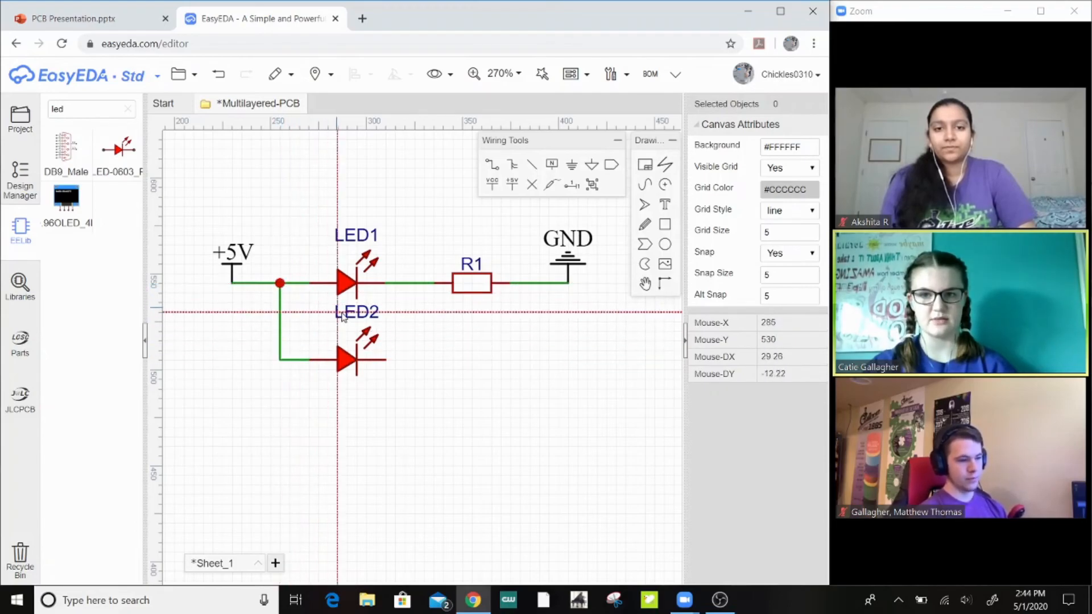
left_click(386, 360)
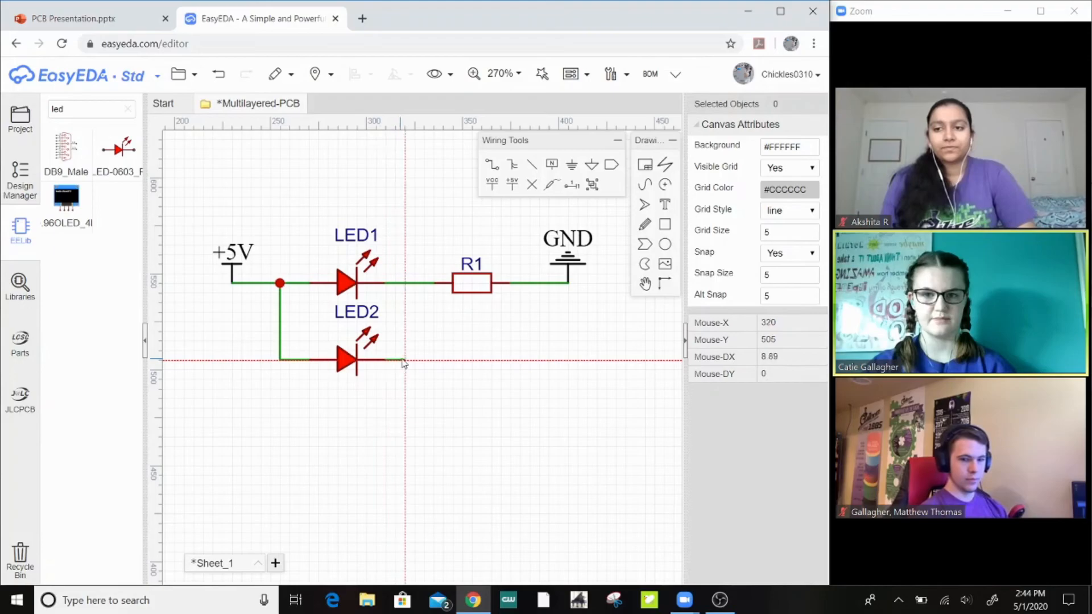
left_click(415, 284)
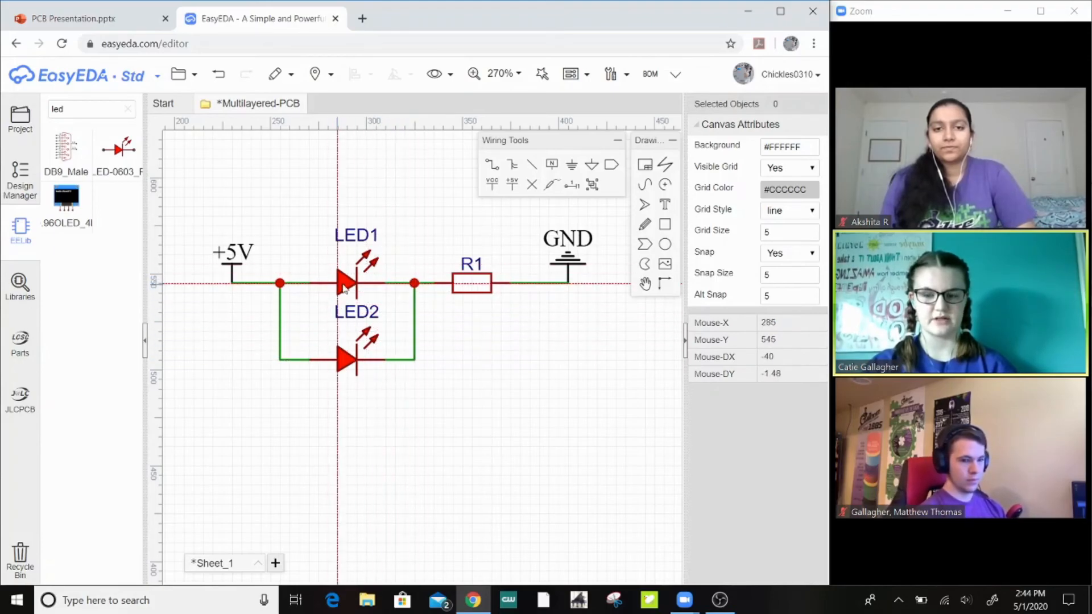
right_click(389, 299)
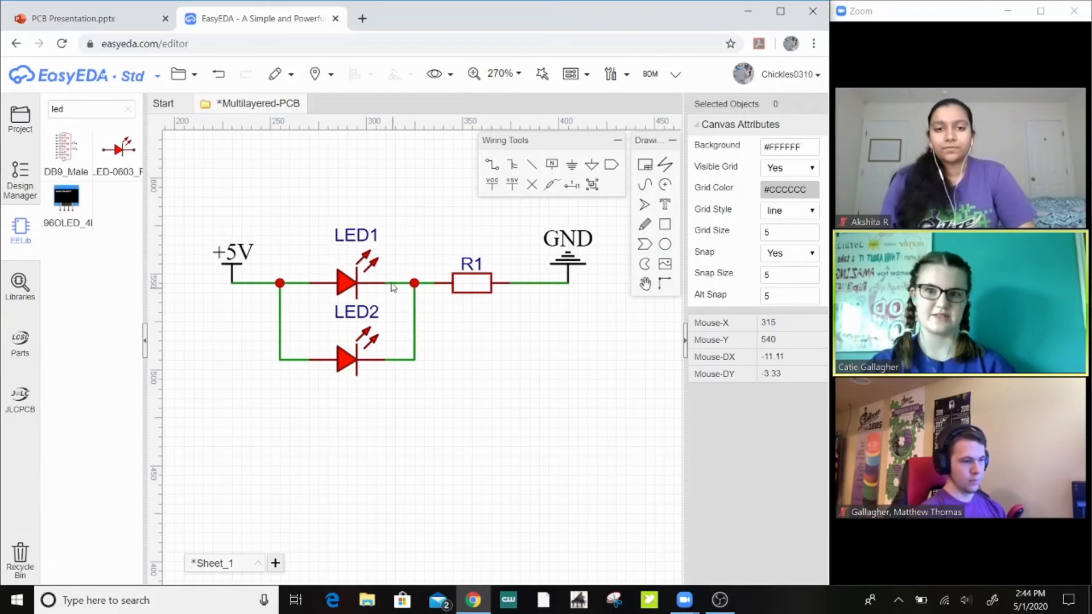
Draw a rectangle about 205 by 90 around the whole LED circuit and select it.
left_click(665, 225)
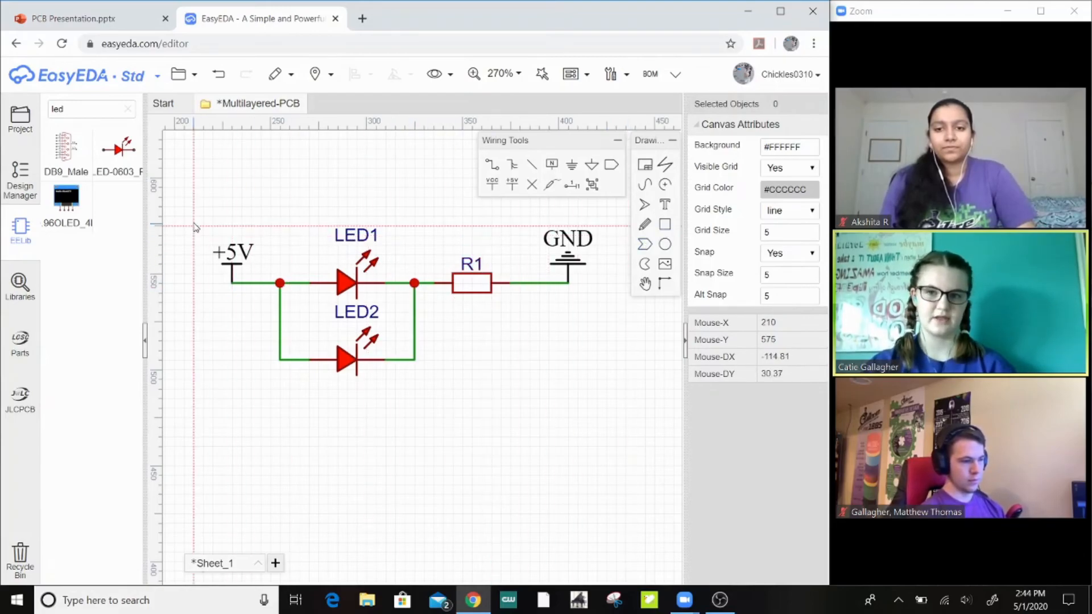
left_click_drag(212, 215, 290, 245)
mouse_move(347, 272)
left_mouse_down()
mouse_move(617, 400)
mouse_move(607, 397)
left_mouse_up()
left_click(606, 322)
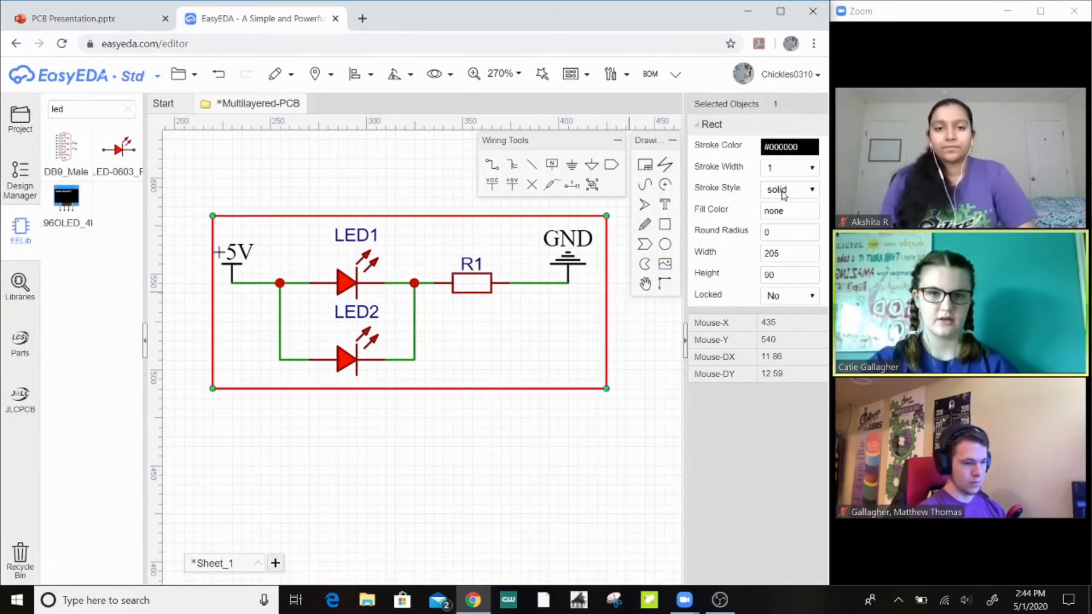
Set the stroke style of the rectangle around the LED circuit to dashed and save the schematic.
left_click(783, 193)
left_click(784, 234)
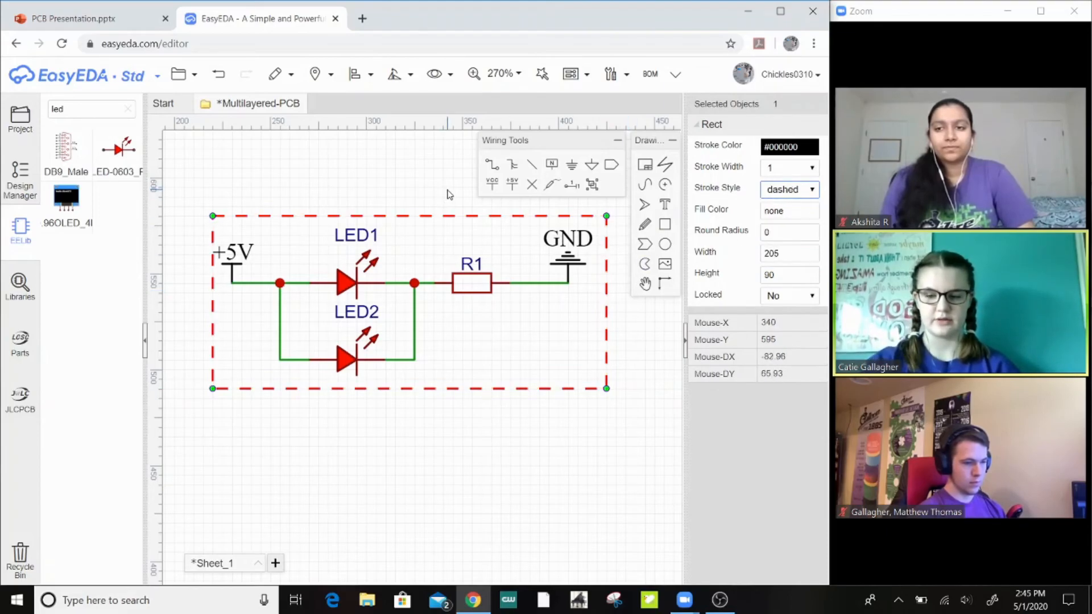
key("ctrl+s")
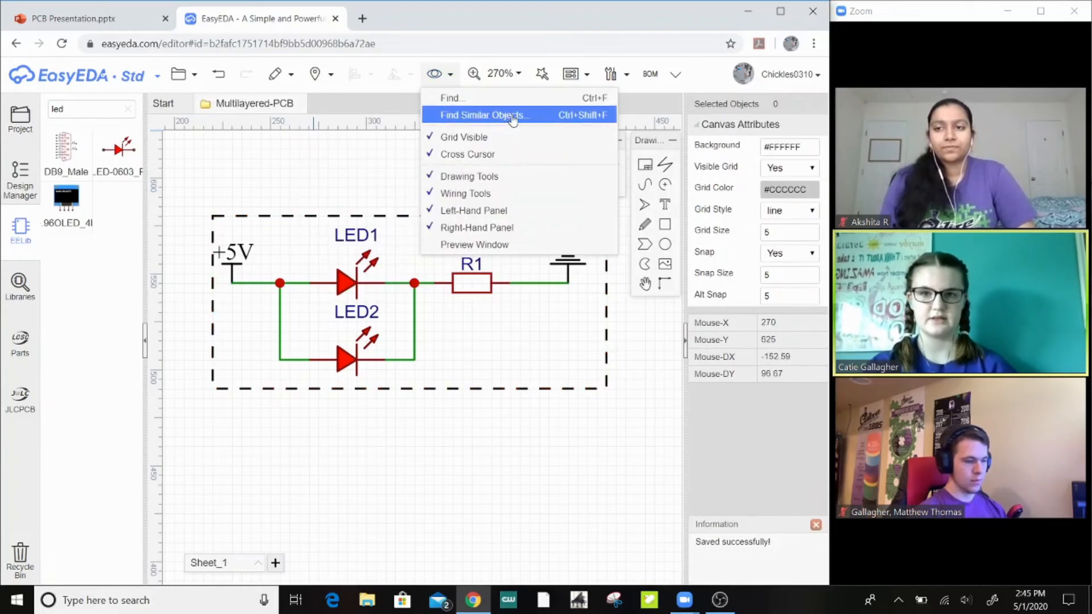
Convert the Multilayered-PCB schematic to a PCB, continuing without checking the nets.
mouse_move(575, 79)
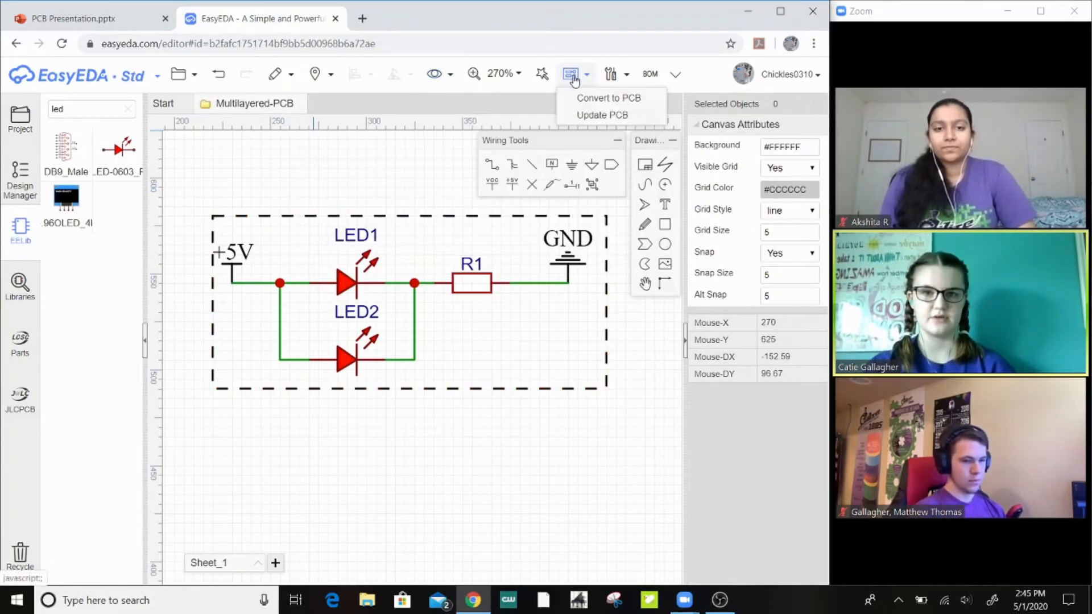
left_click(593, 99)
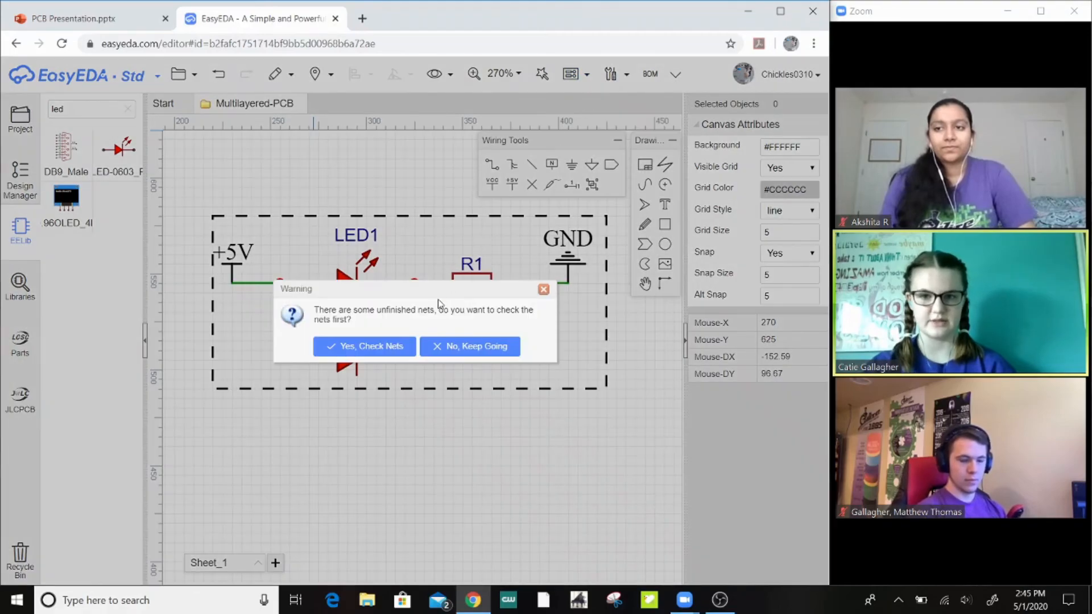
left_click(476, 347)
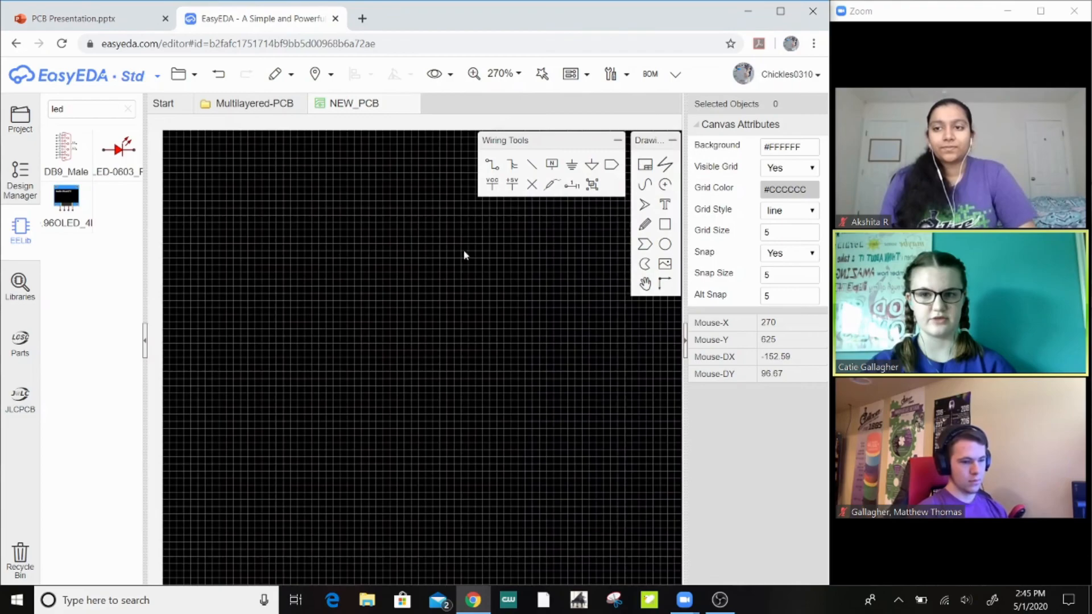
Move R1 into the upper middle of the board outline, at about X 425, Y 2480 mil, with its label just above it.
scroll(320, 238, "up", 3)
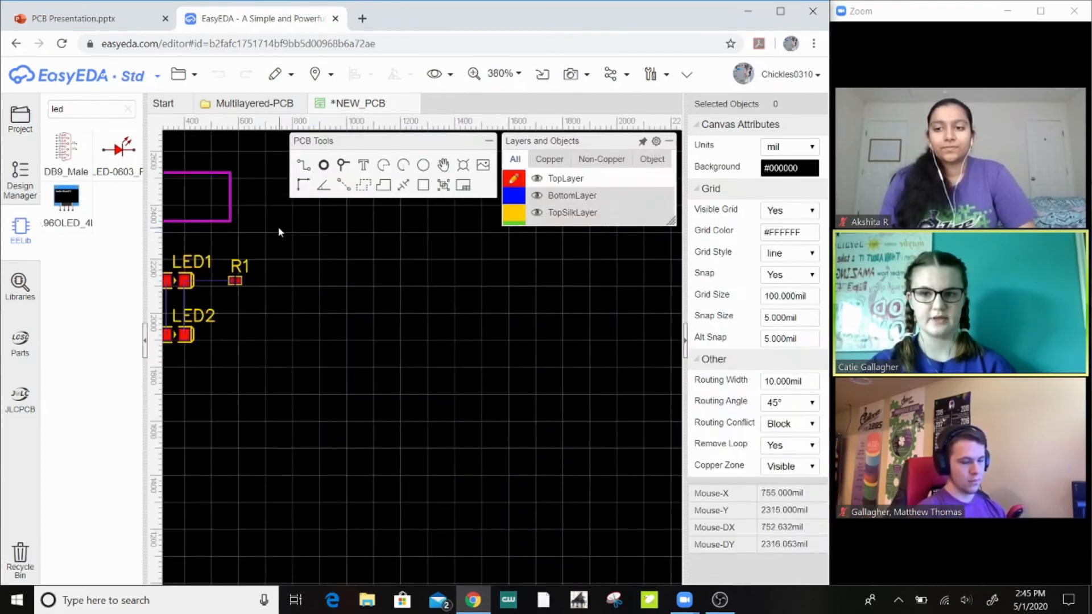
right_click_drag(292, 229, 452, 271)
scroll(486, 292, "up", 5)
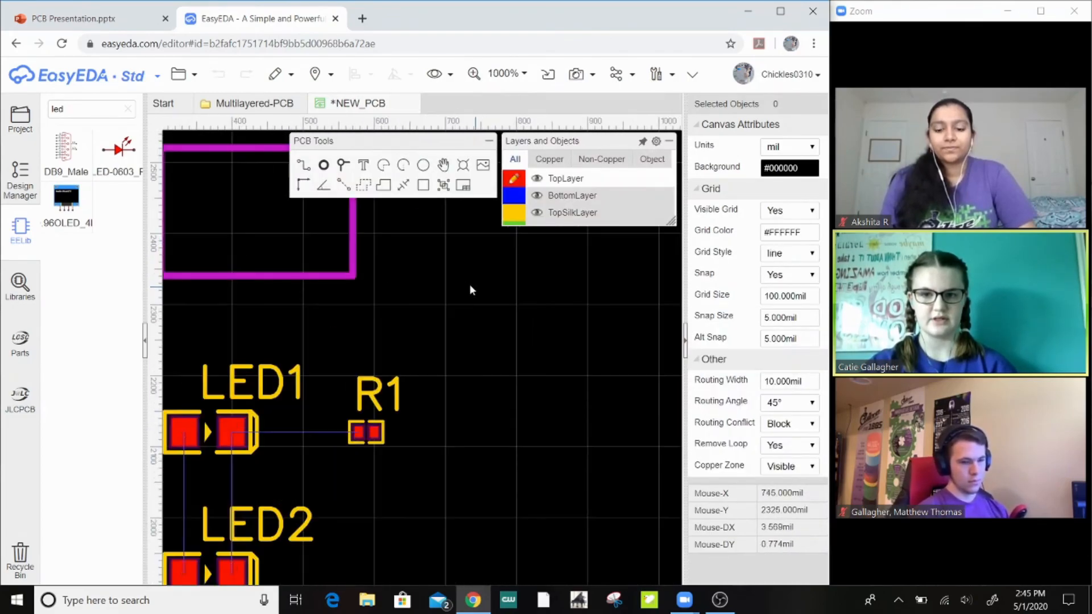
scroll(423, 281, "down", 1)
right_click_drag(396, 267, 484, 294)
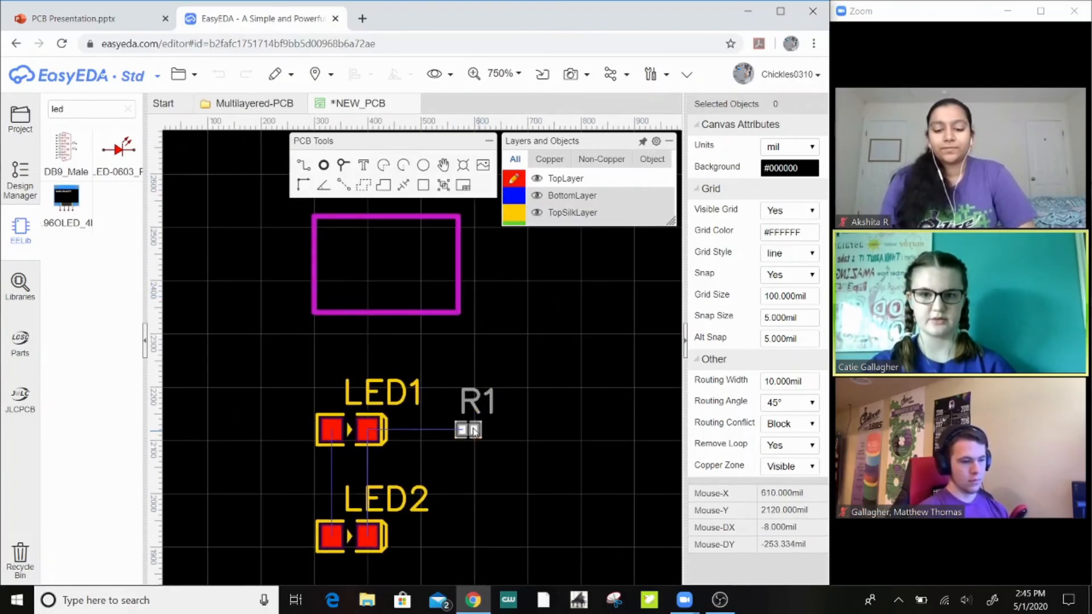
left_click_drag(476, 403, 384, 230)
left_click_drag(468, 429, 379, 237)
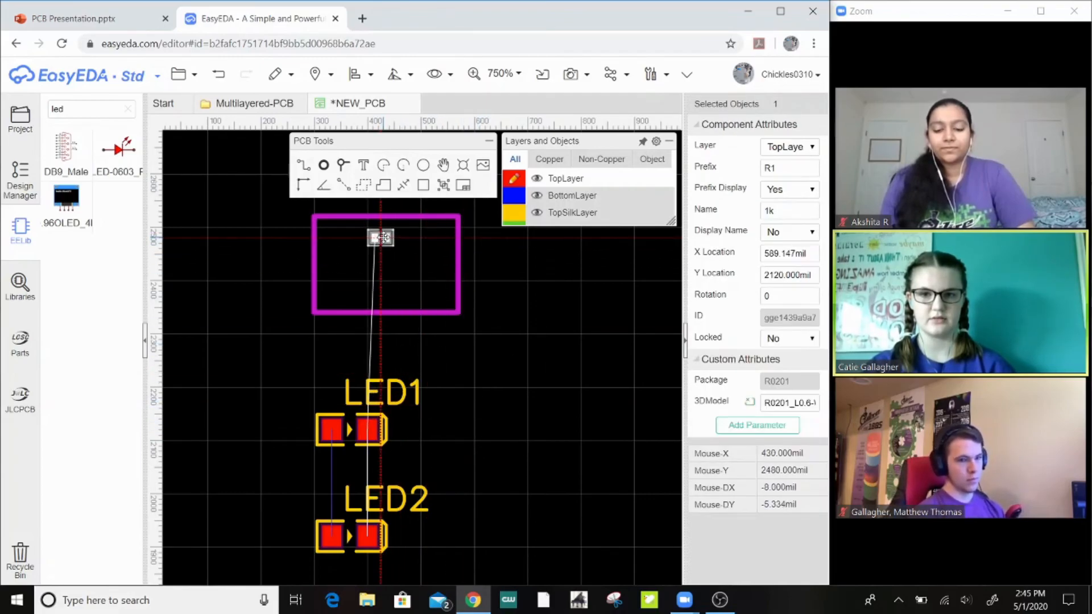
scroll(442, 254, "down", 2)
scroll(473, 246, "down", 3)
right_click_drag(472, 246, 481, 326)
scroll(382, 247, "up", 2)
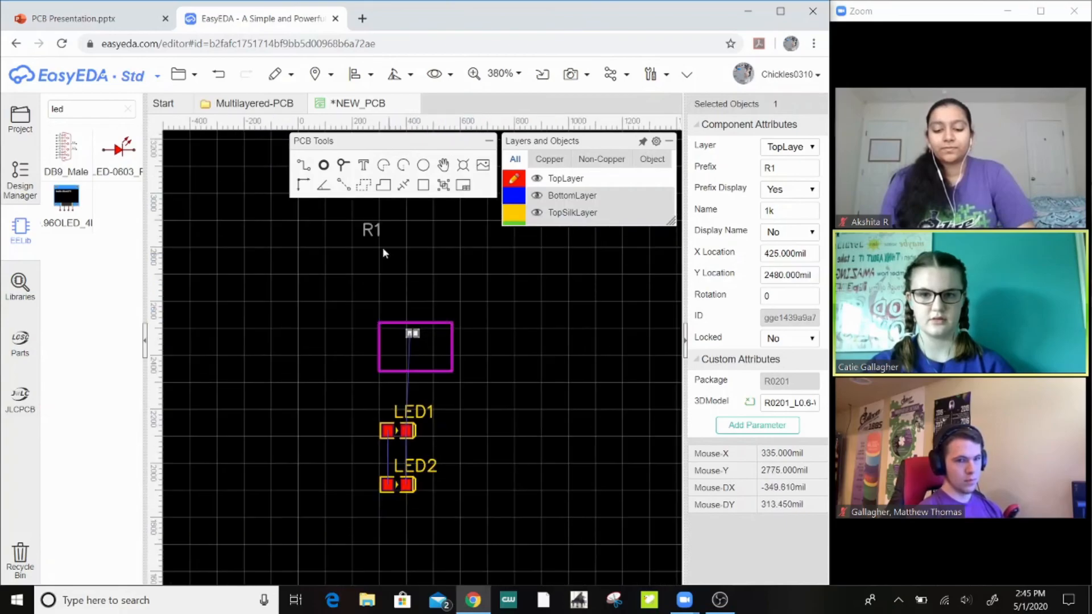
left_click(385, 243)
Move LED1 and LED2 side by side into the board outline below R1.
left_click_drag(394, 431, 400, 354)
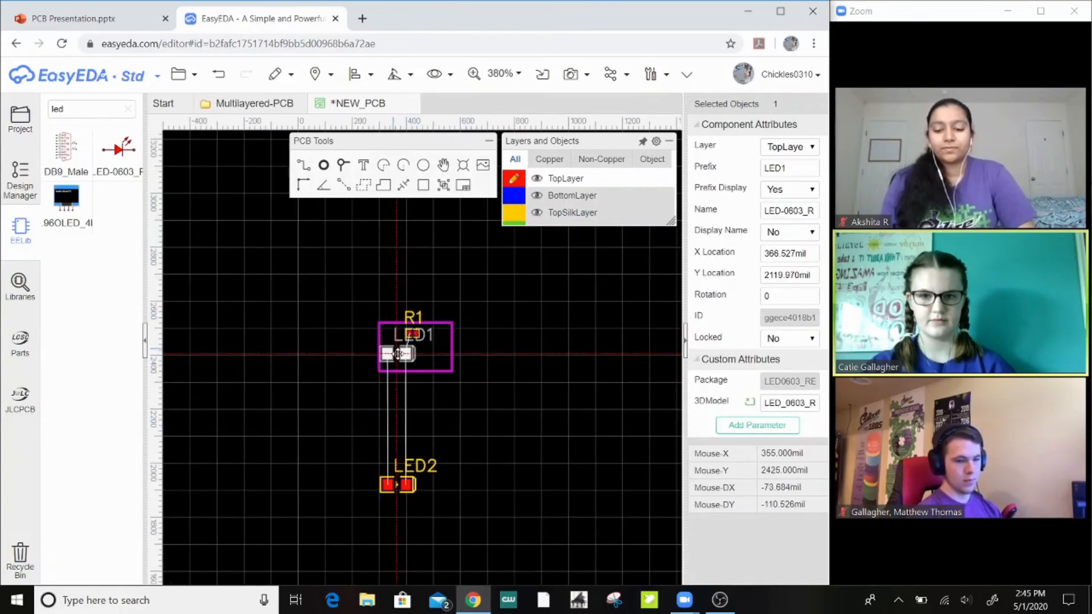
left_click_drag(397, 484, 433, 358)
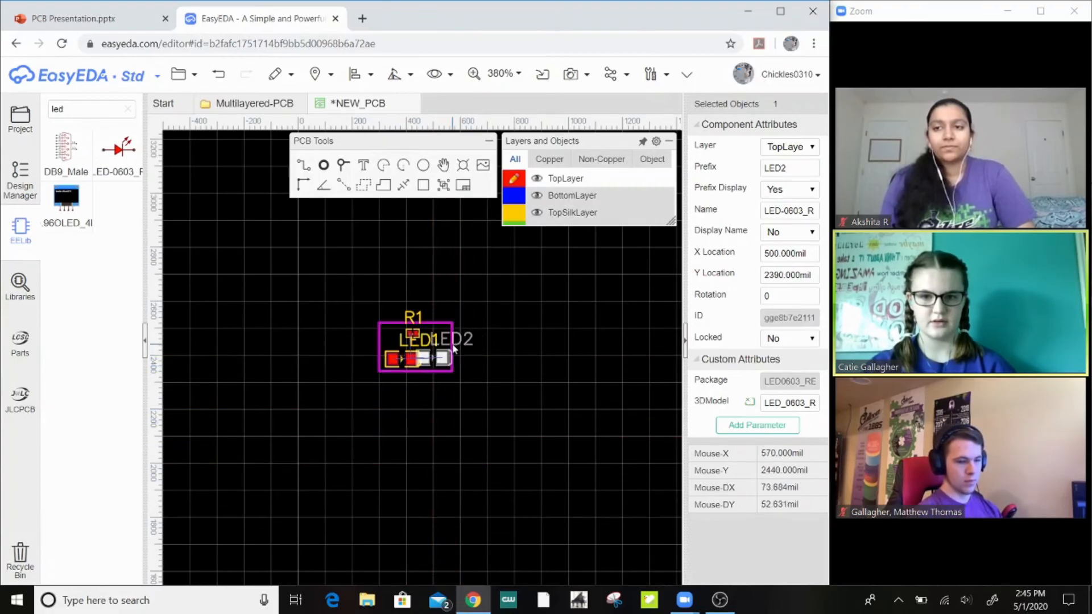
left_click(453, 348)
Enlarge the board outline by extending its right edge to about 700 mil and moving its lower edge further down.
scroll(511, 361, "up", 5)
left_click_drag(356, 319, 446, 342)
left_click_drag(367, 390, 369, 456)
Spread the LEDs apart below R1, placing LED2 at about X 600, Y 2345 mil and LED1 near the outline's left edge.
left_click_drag(328, 362, 396, 394)
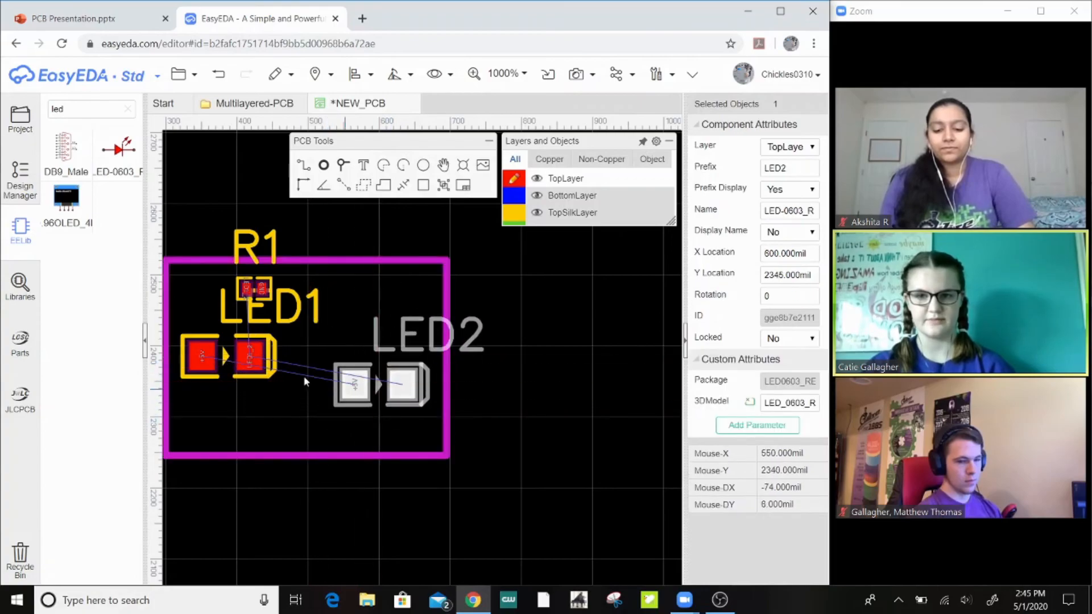
left_click_drag(257, 367, 238, 406)
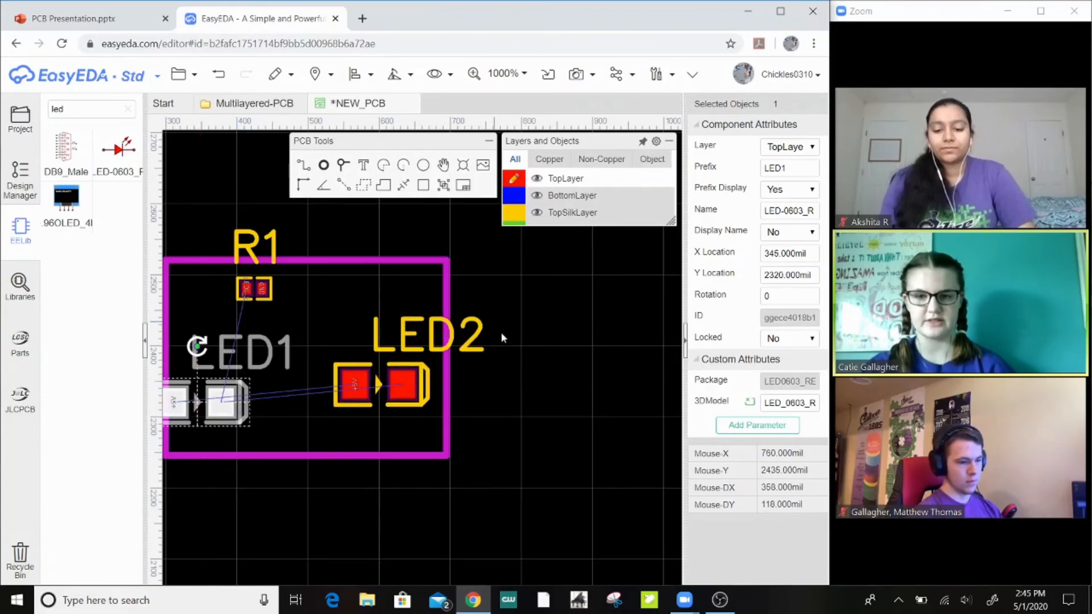
left_click_drag(506, 387, 579, 371)
Rotate both LEDs to 90 degrees, placing LED1 at about X 380, Y 2370 mil and LED2 at about X 610, Y 2375 mil.
right_click_drag(467, 364, 610, 341)
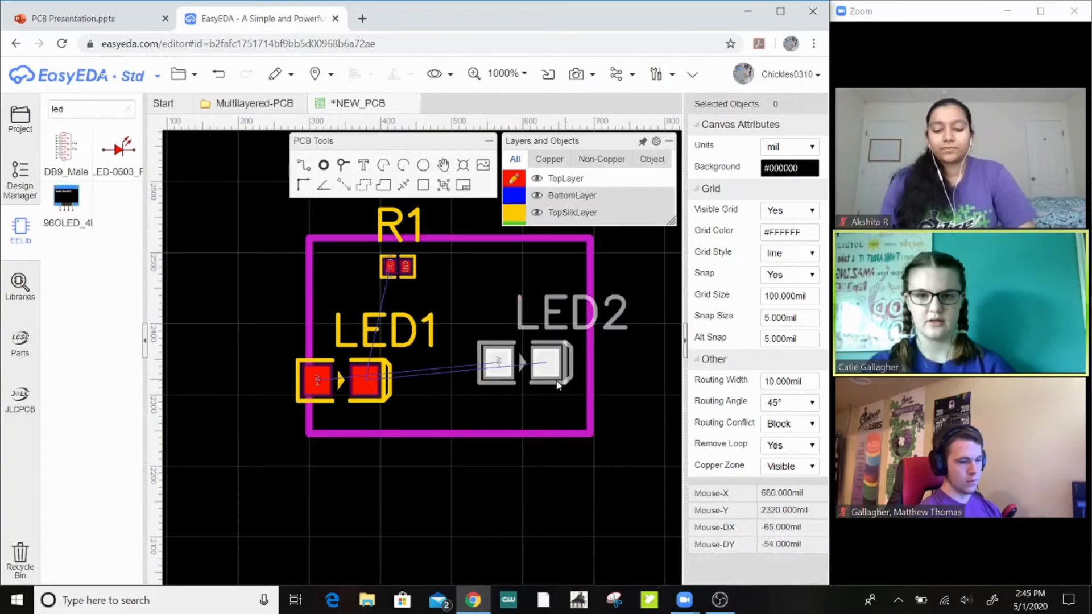
left_click(517, 351)
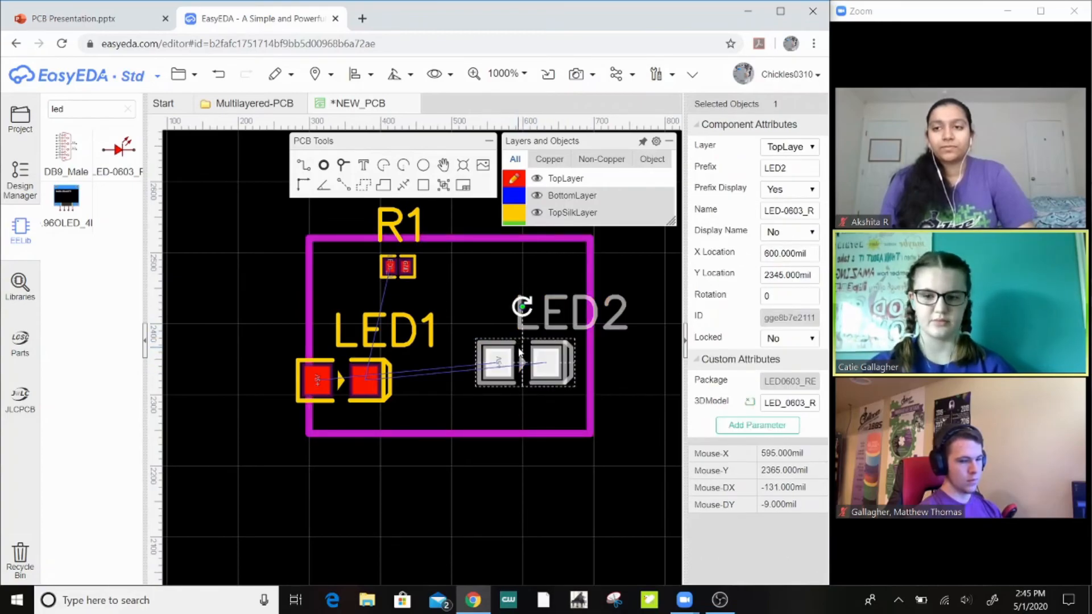
key("space")
key("space")
key("space")
left_click(363, 382)
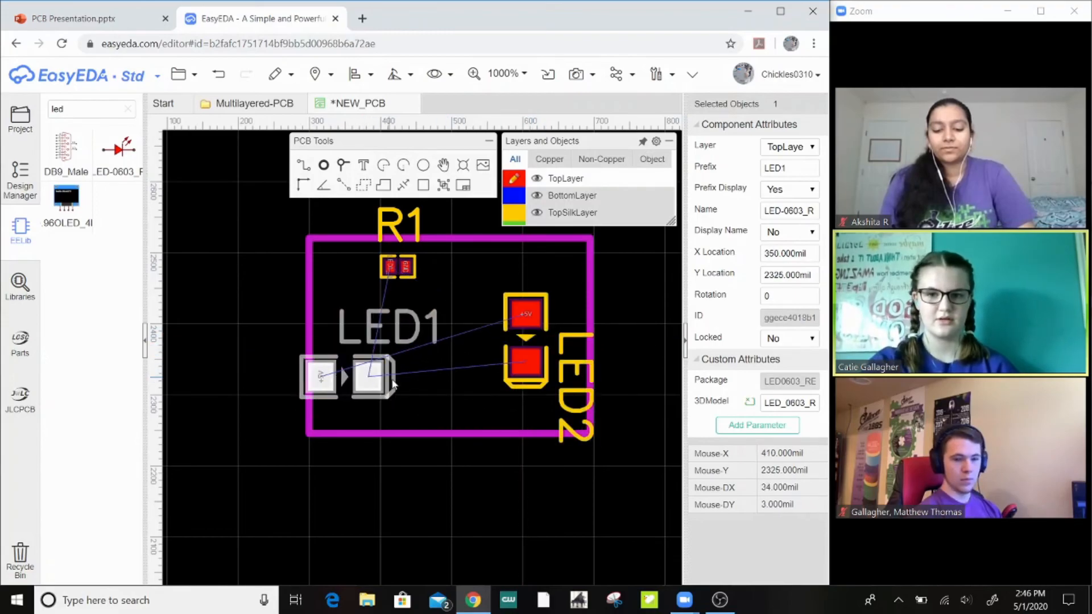
key("space")
left_click_drag(362, 380, 385, 344)
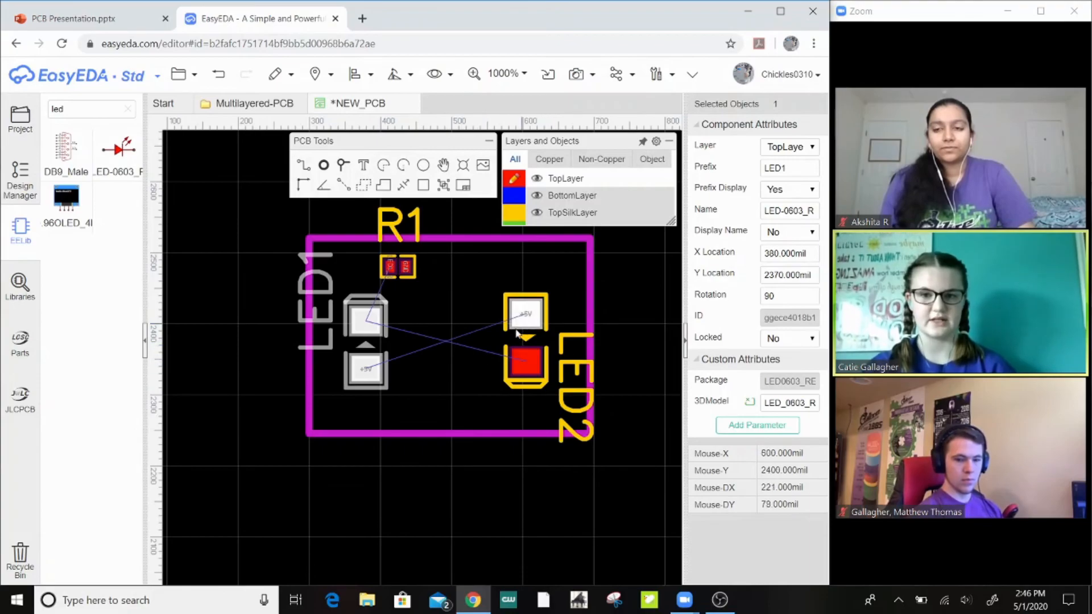
left_click_drag(526, 342, 526, 353)
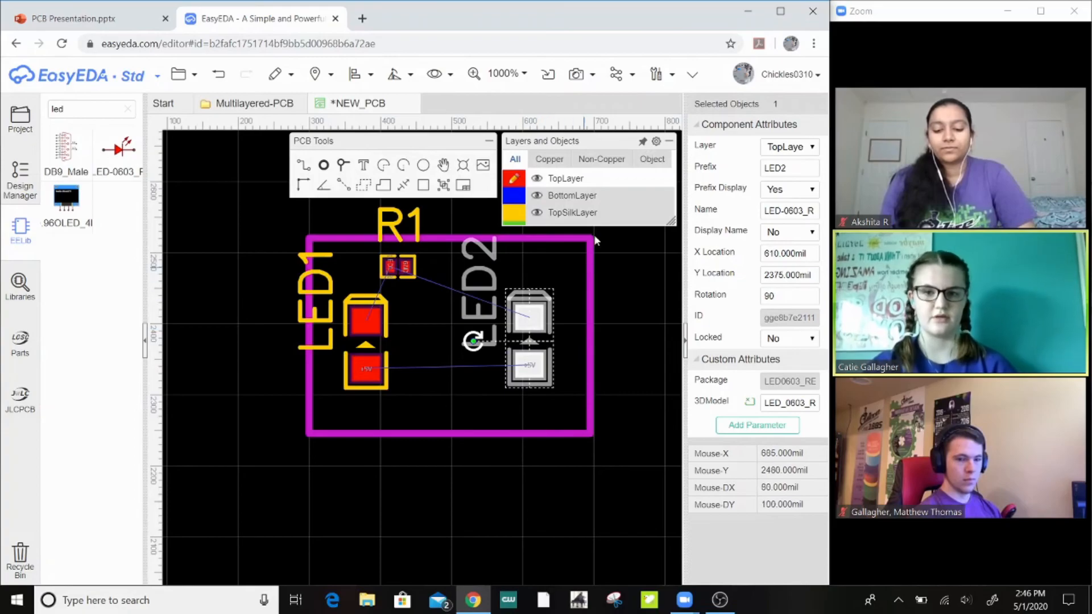
Route two top-layer tracks between LED1 and LED2, one joining their lower +5V pads and one joining their upper pads.
left_click(305, 169)
left_click(364, 369)
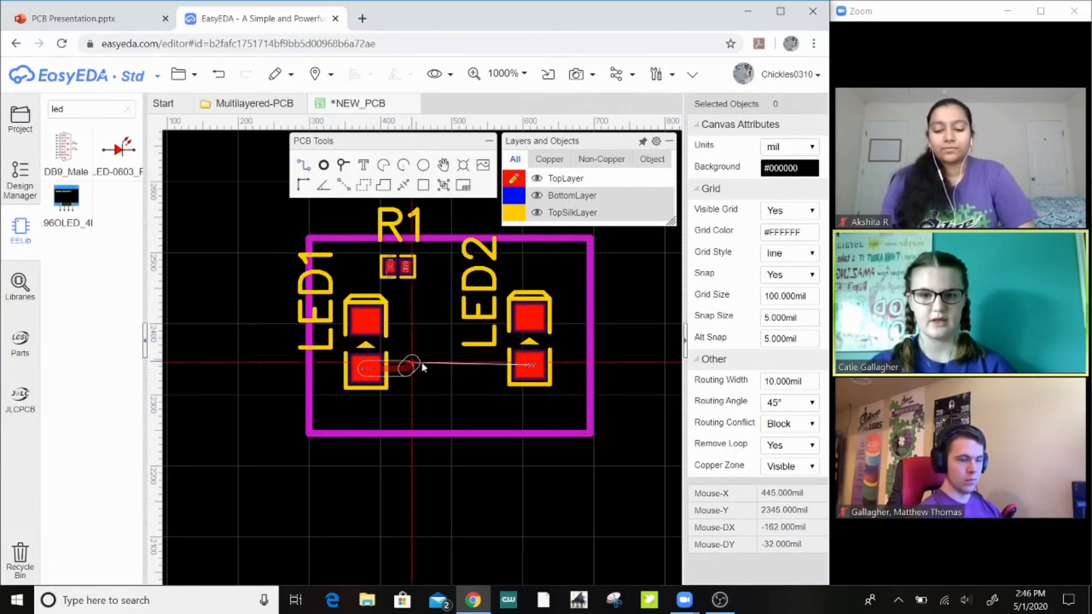
left_click(527, 365)
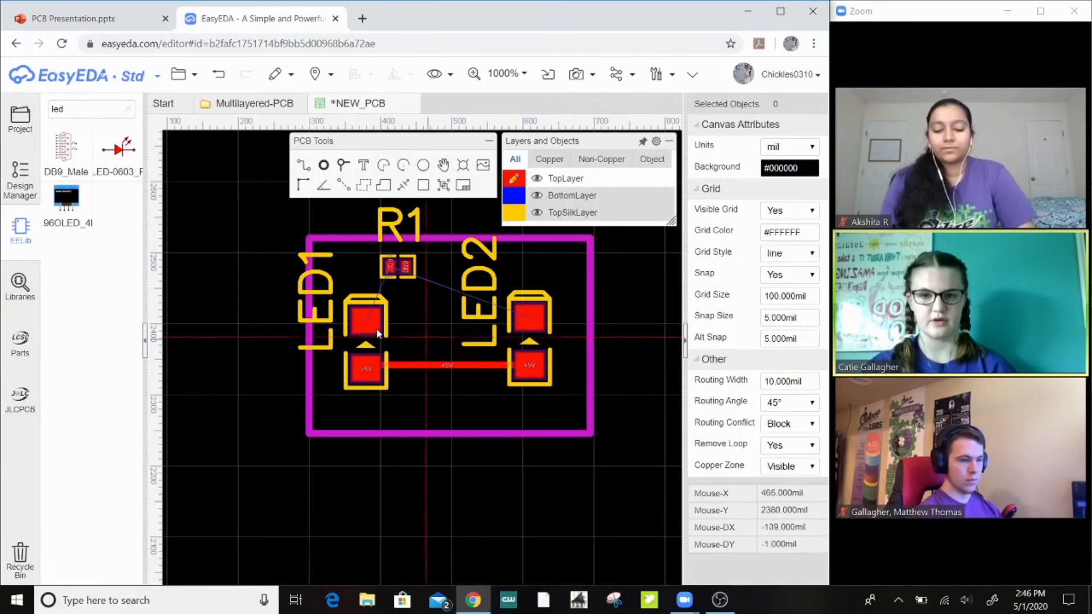
left_click(366, 323)
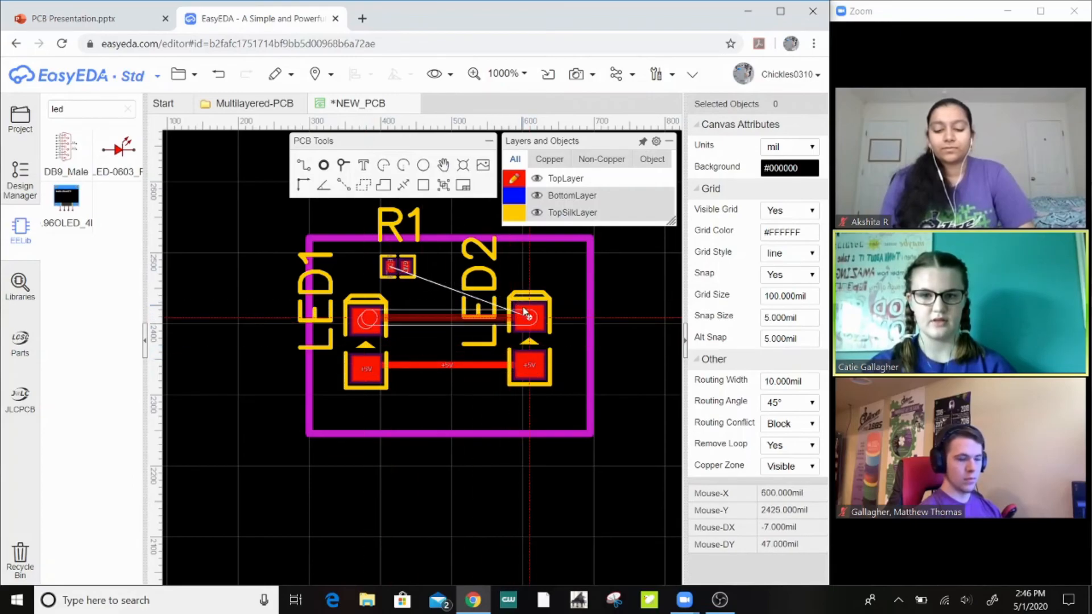
left_click(528, 317)
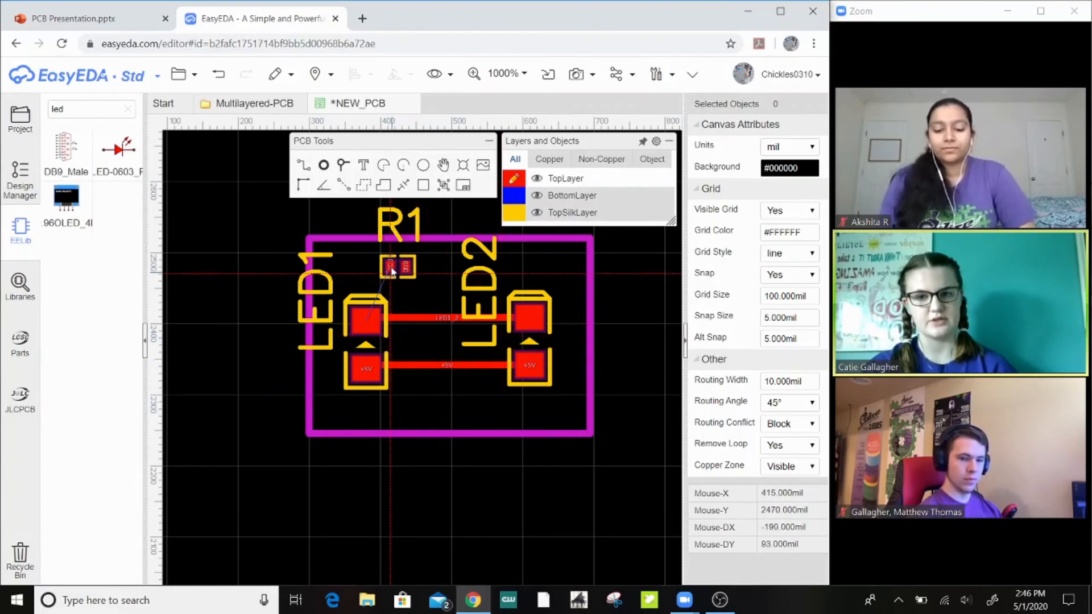
Route a short stub up from the middle of the +5V track, and place vias at its end and above the upper LED track.
left_click(445, 364)
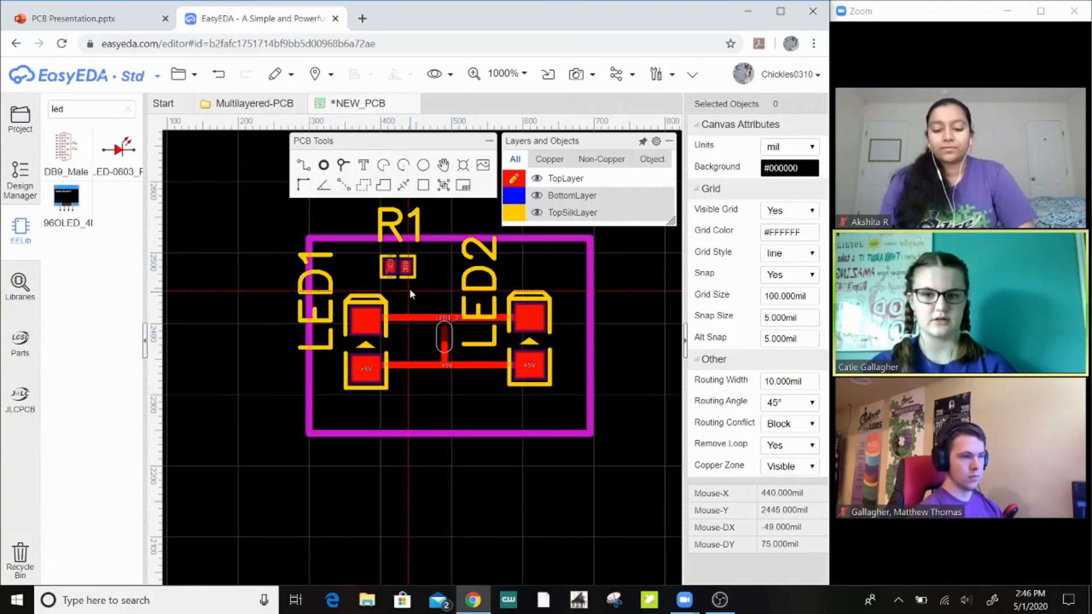
key("Escape")
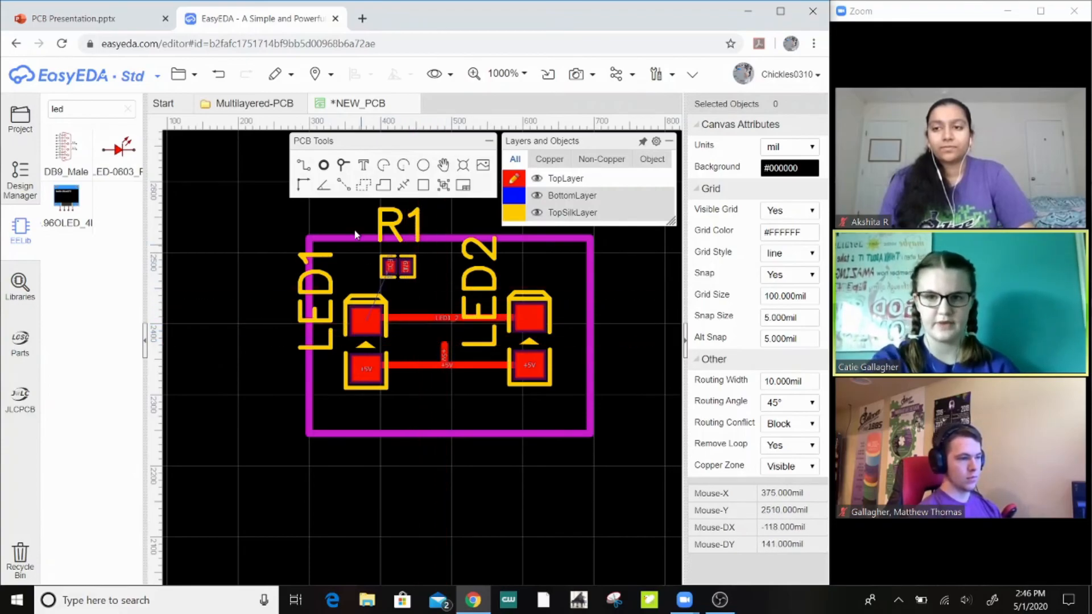
left_click(343, 165)
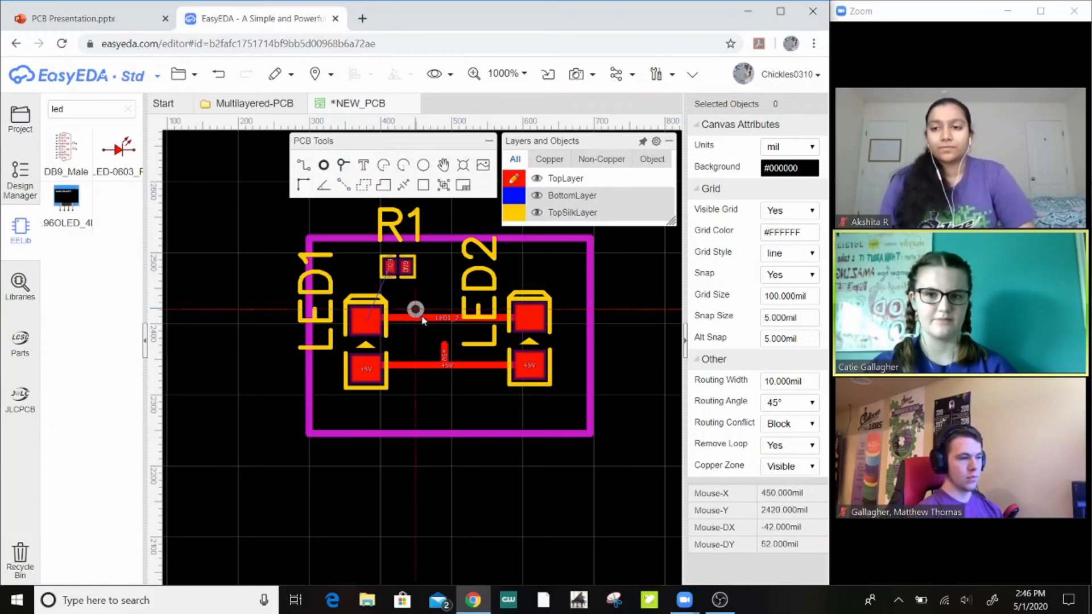
left_click(444, 345)
left_click(448, 296)
key("Escape")
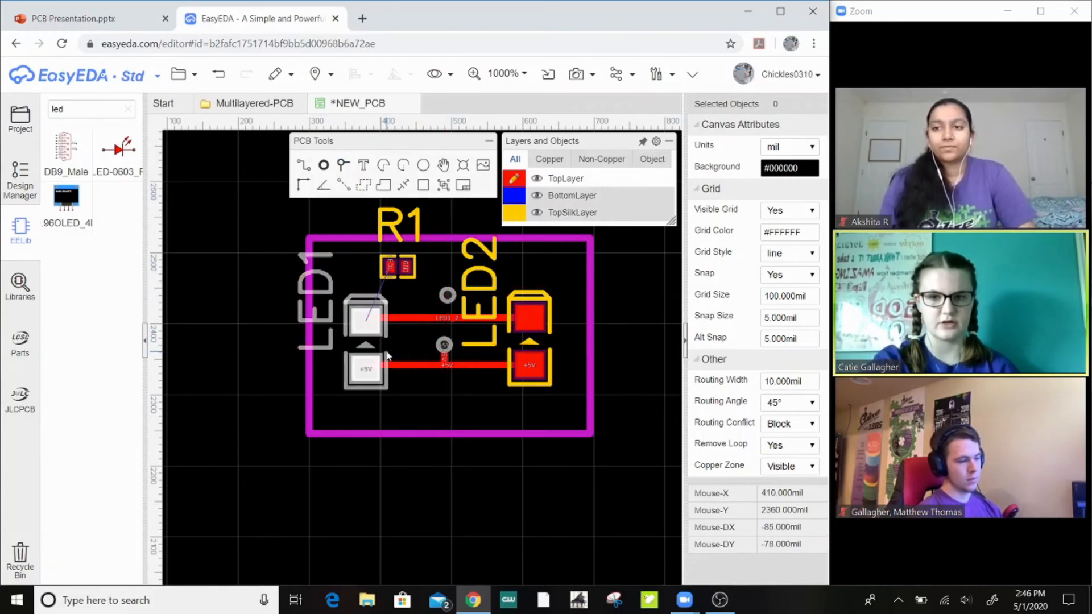
Route a track from the upper via to the right-hand pad of R1.
left_click(304, 165)
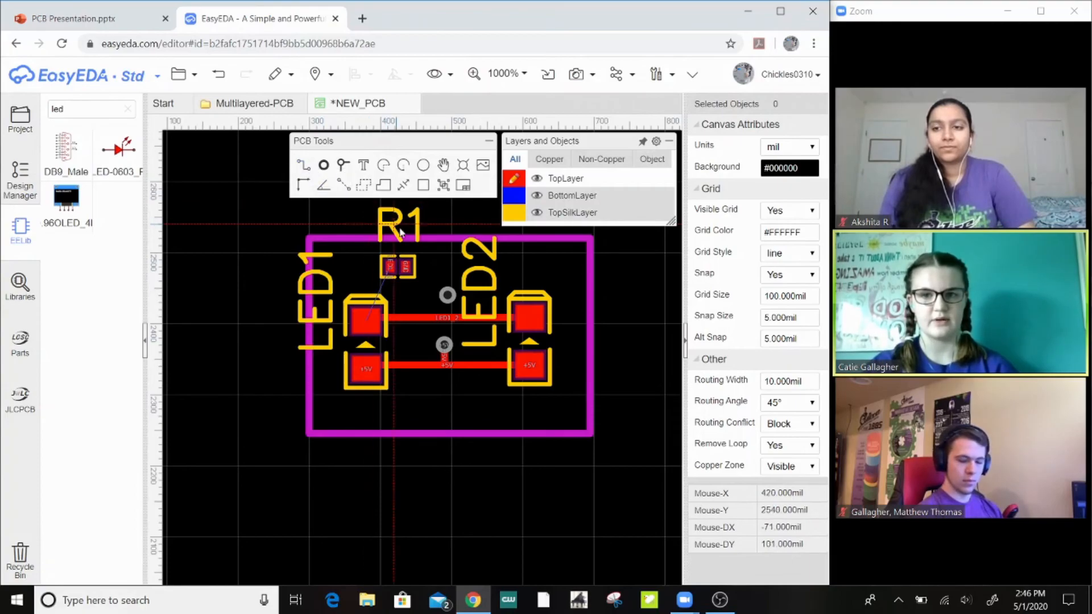
left_click(447, 295)
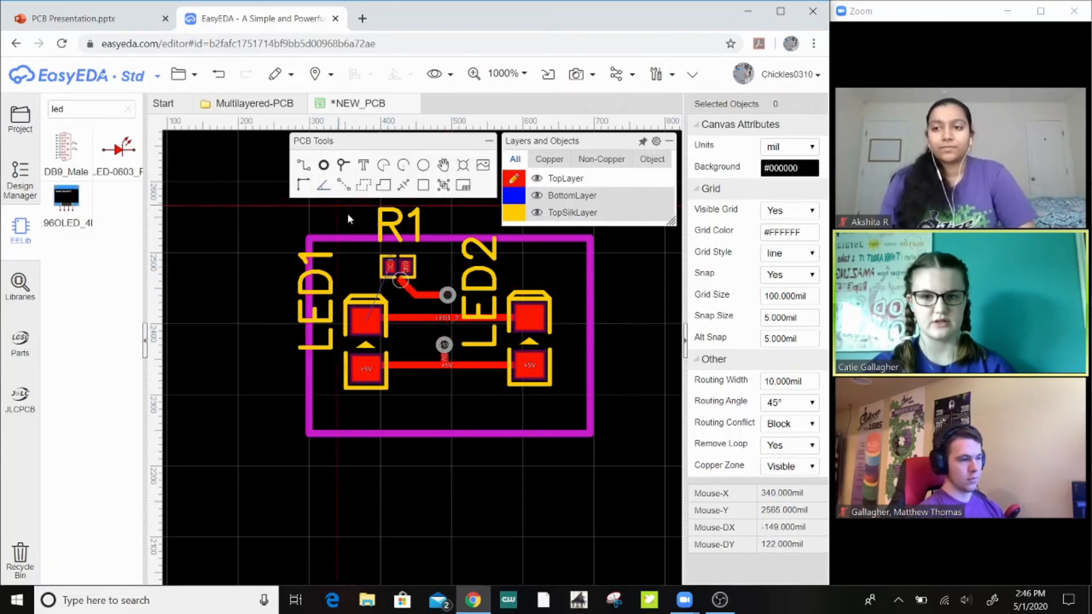
left_click(405, 286)
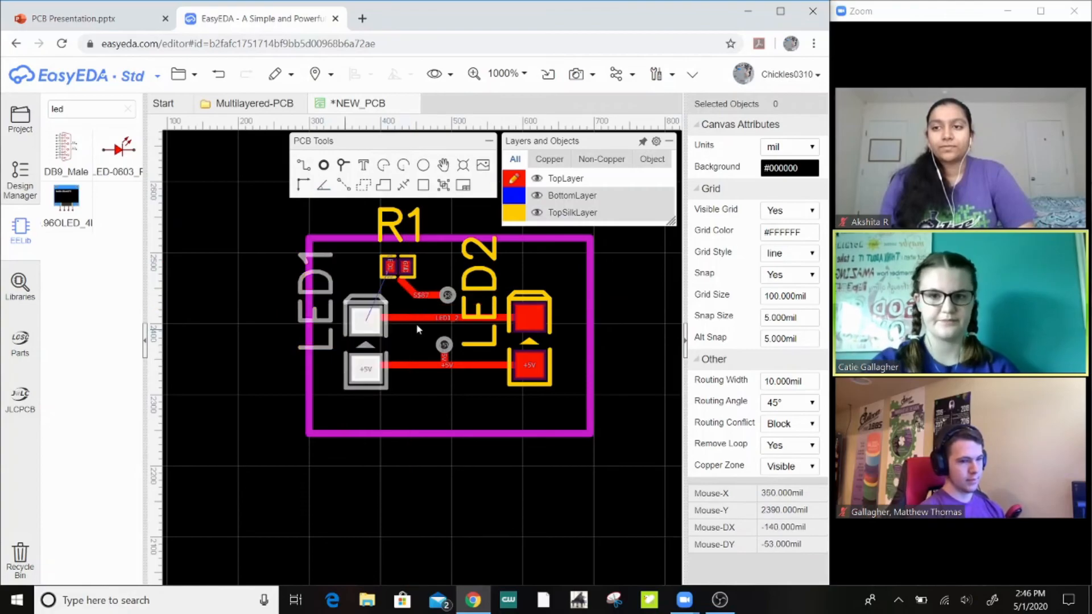
scroll(602, 317, "down", 4)
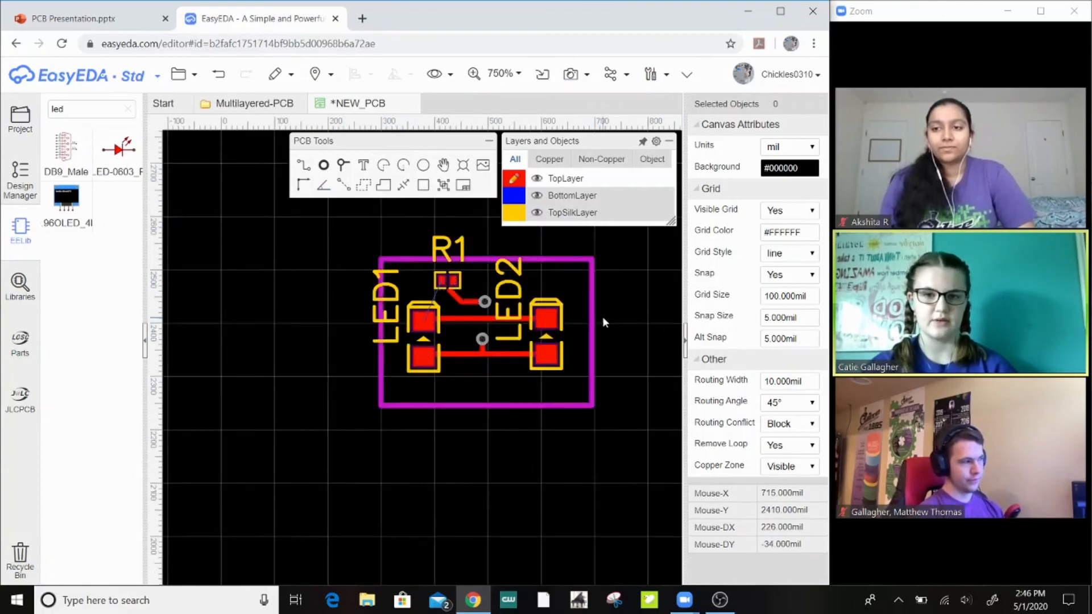
right_click_drag(614, 311, 502, 323)
scroll(502, 314, "up", 2)
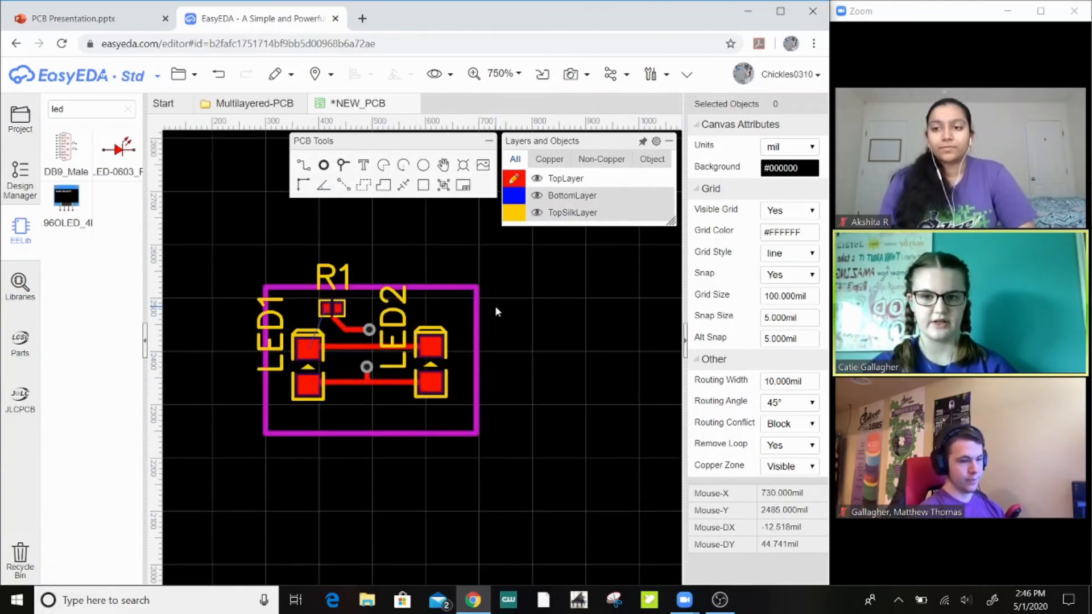
left_click(180, 74)
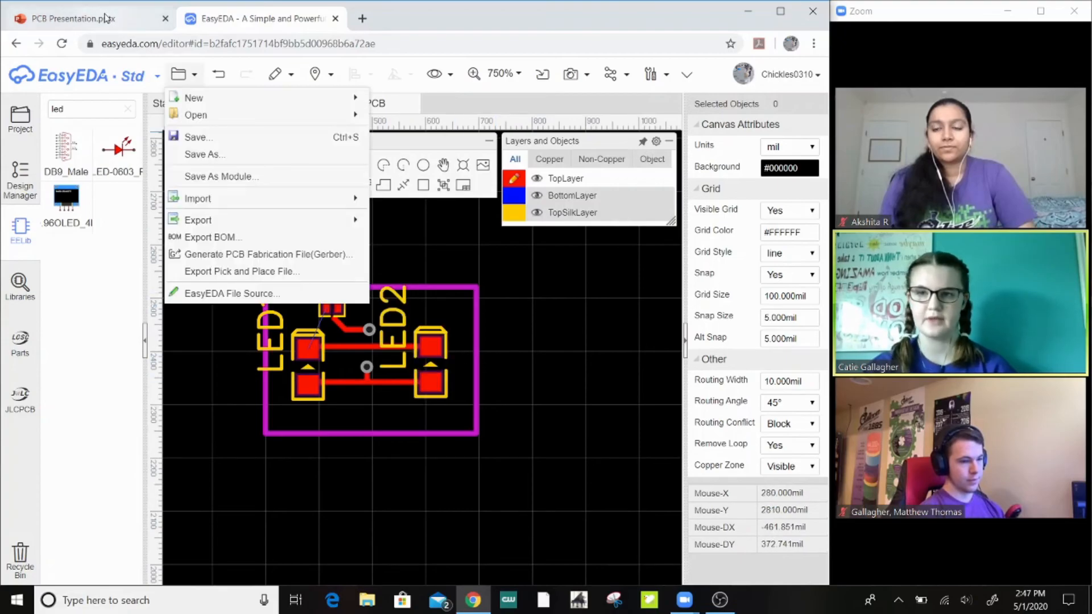
Switch to the PCB Presentation in PowerPoint and show slide 15, the Layers of a PCB example schematic and board.
left_click(105, 18)
left_click(88, 449)
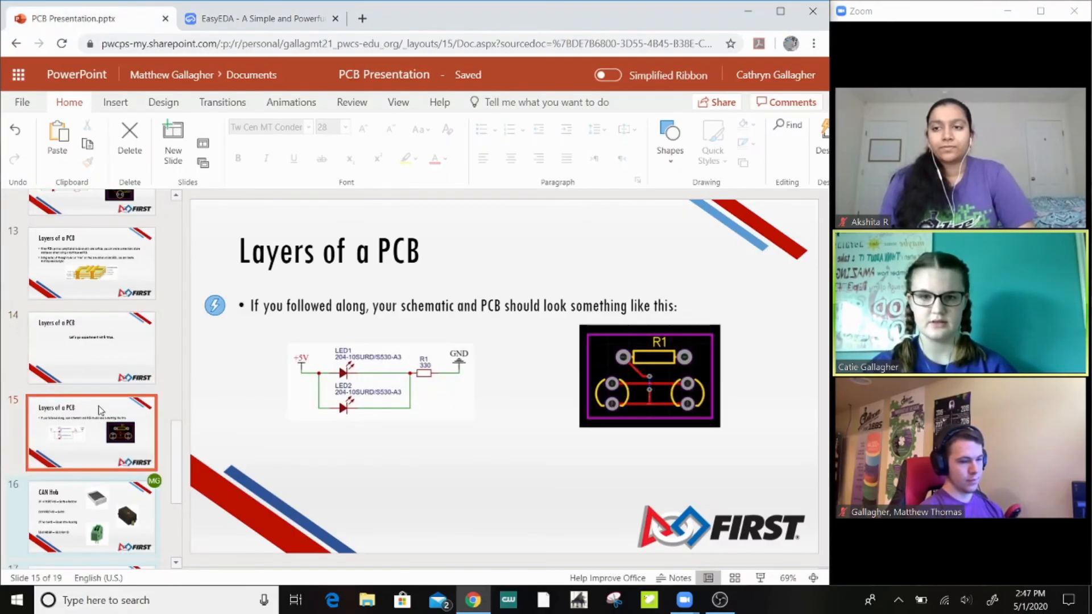
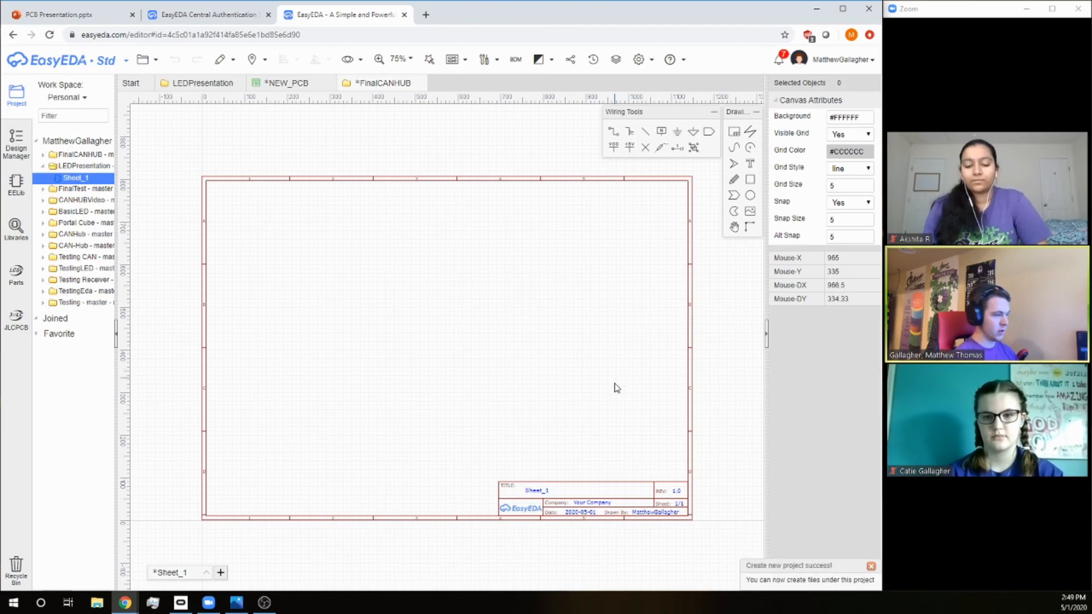
Place an HDR-F-2.54_1x2 female header in the lower right part of the sheet, rotated so its pins point up.
scroll(617, 371, "up", 5)
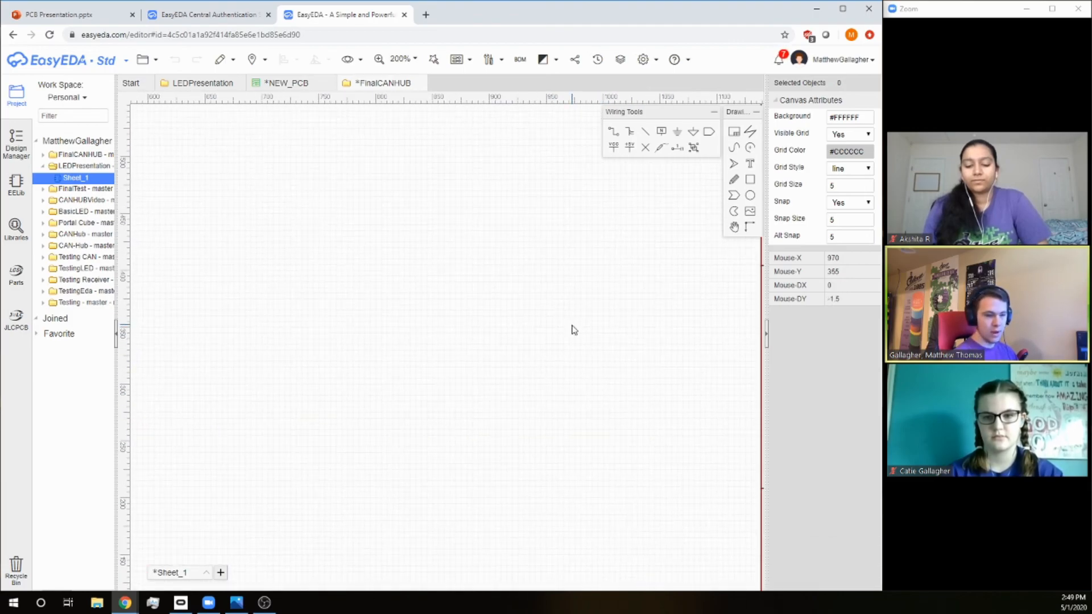
left_click(16, 183)
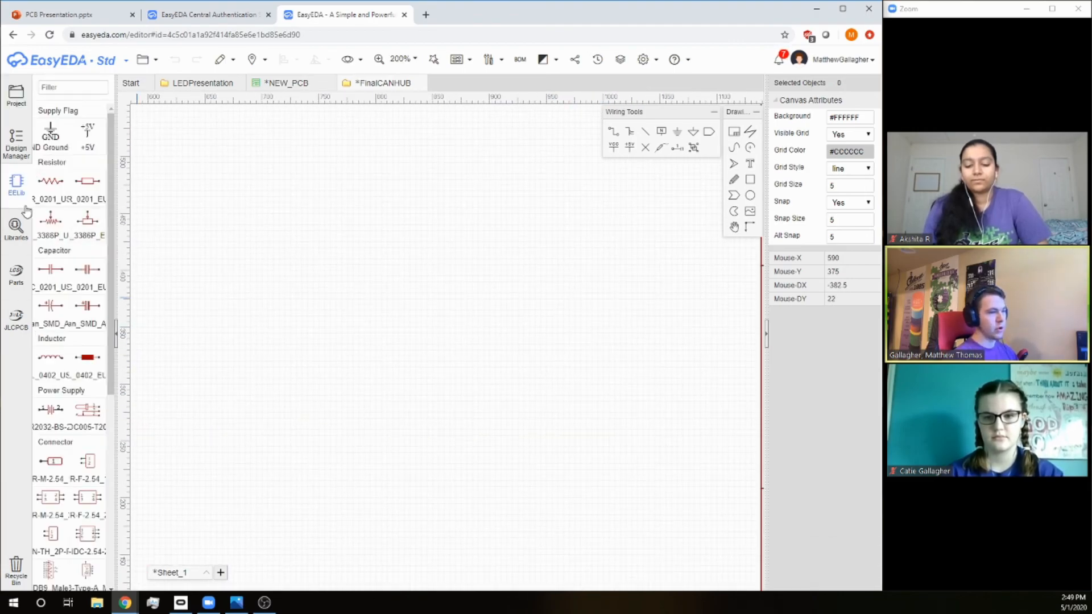
left_click(89, 470)
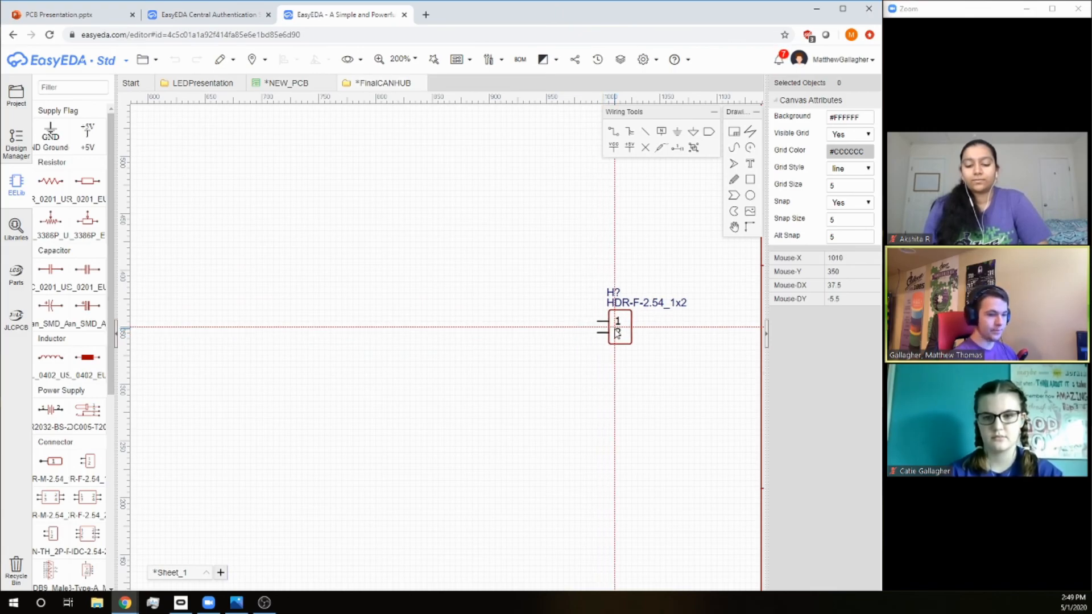
key("space")
left_click(614, 335)
Remove the HDR-F-2.54_1x2 name label beside header H1.
left_click(660, 342)
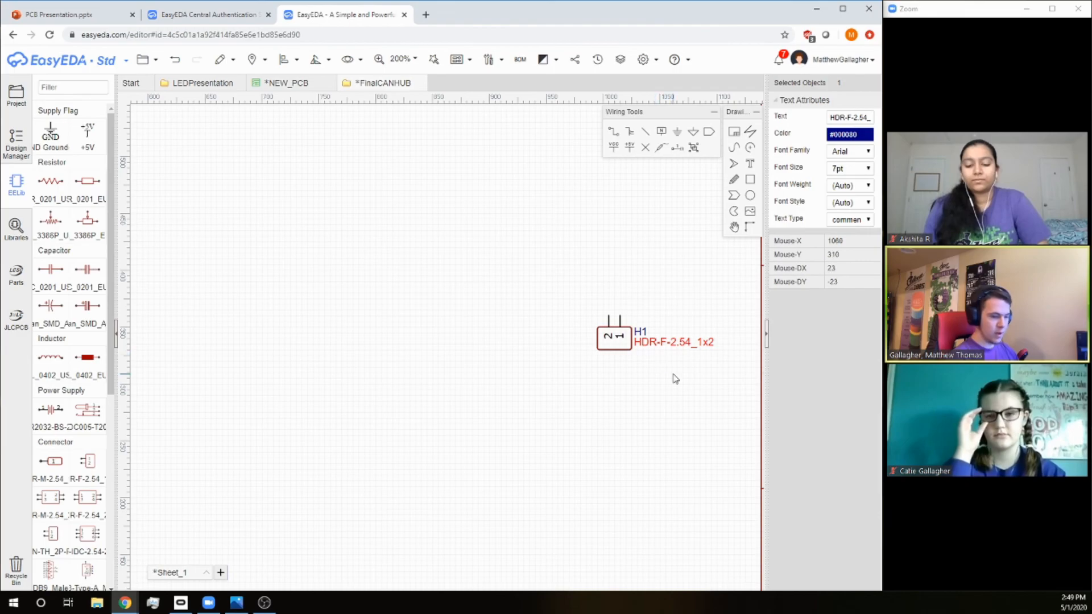
scroll(648, 355, "up", 5)
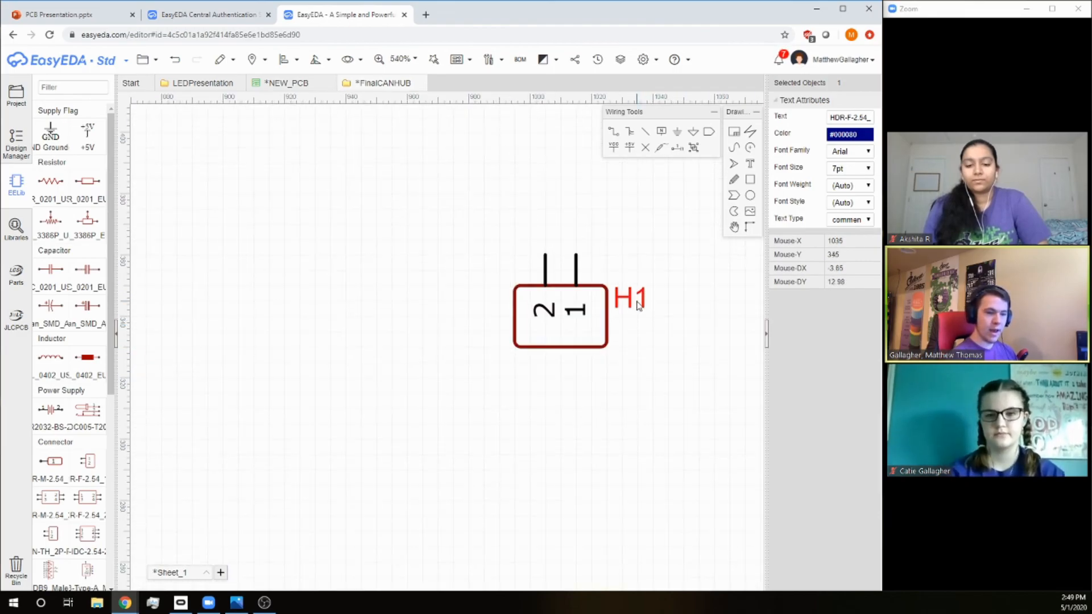
left_click(648, 288)
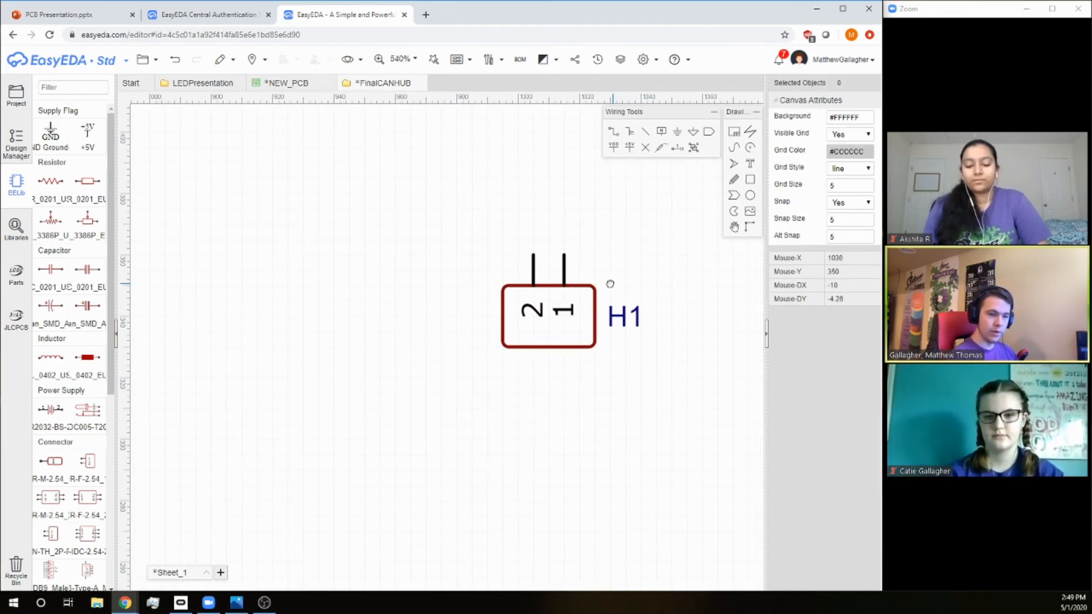
right_click_drag(580, 303, 557, 321)
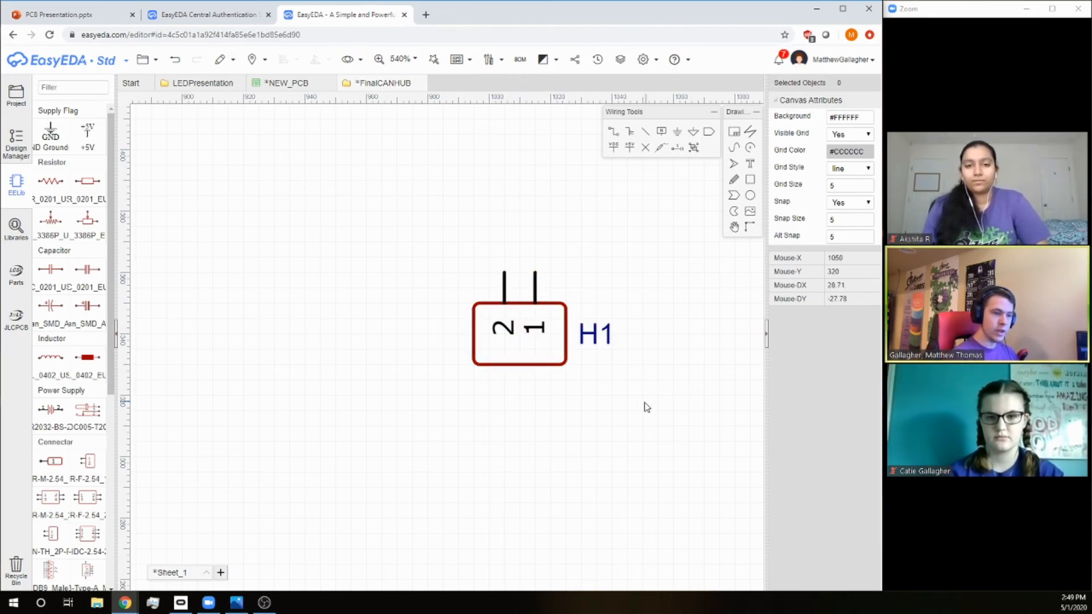
Relabel header H1's pin 2 as L and its pin 1 as H.
left_click(506, 333)
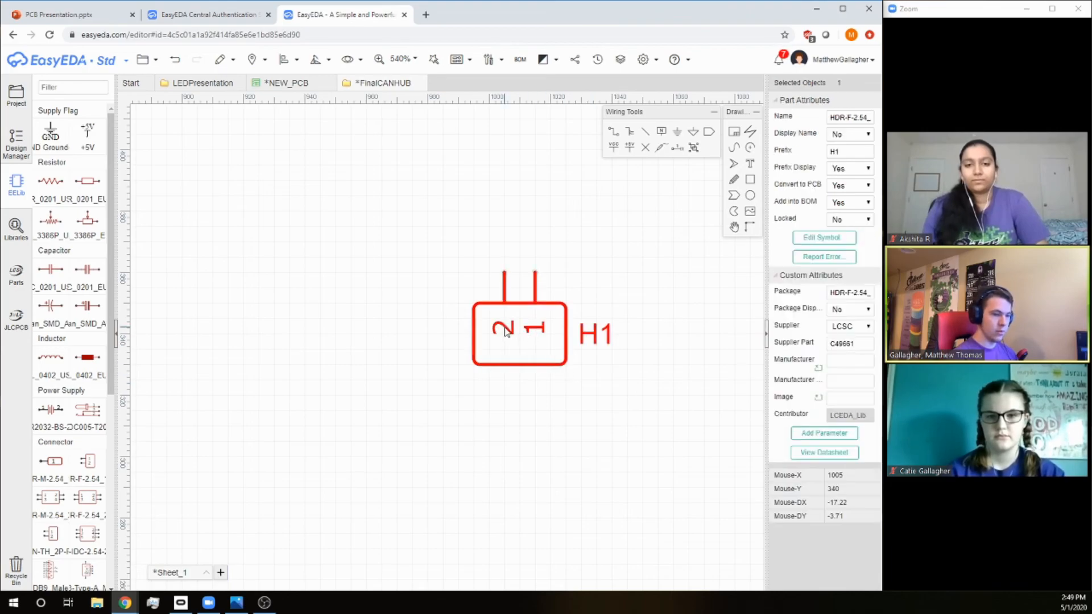
double_click(506, 332)
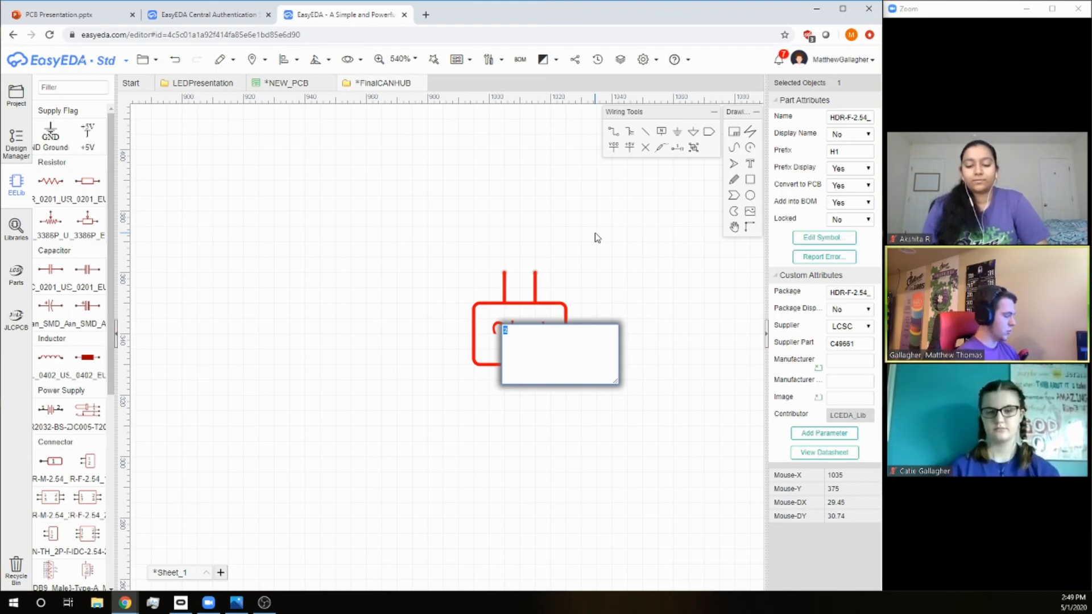
type("1")
key("Return")
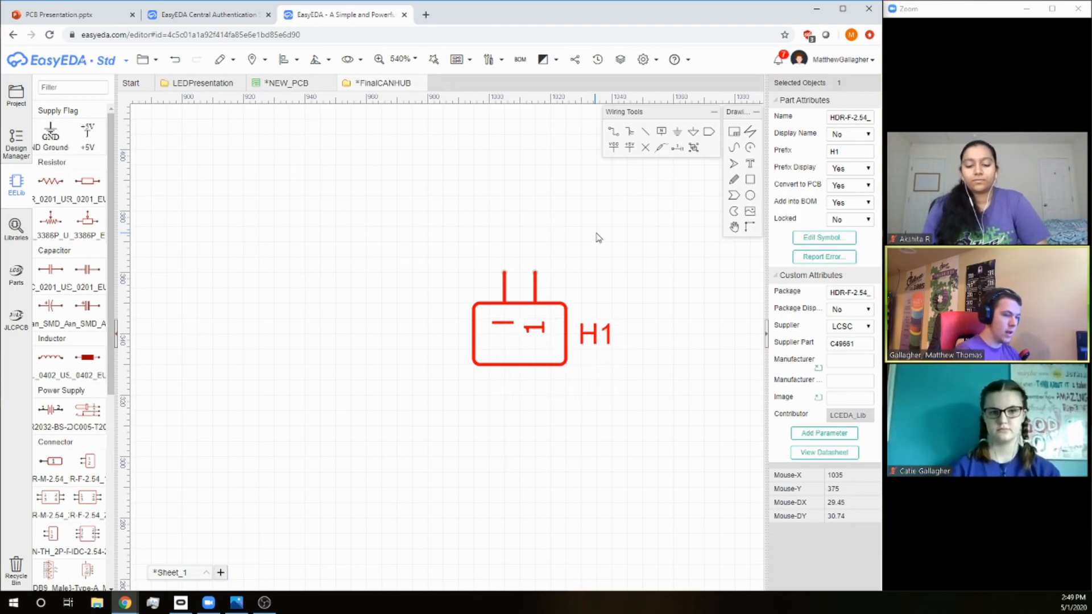
double_click(503, 323)
key("Return")
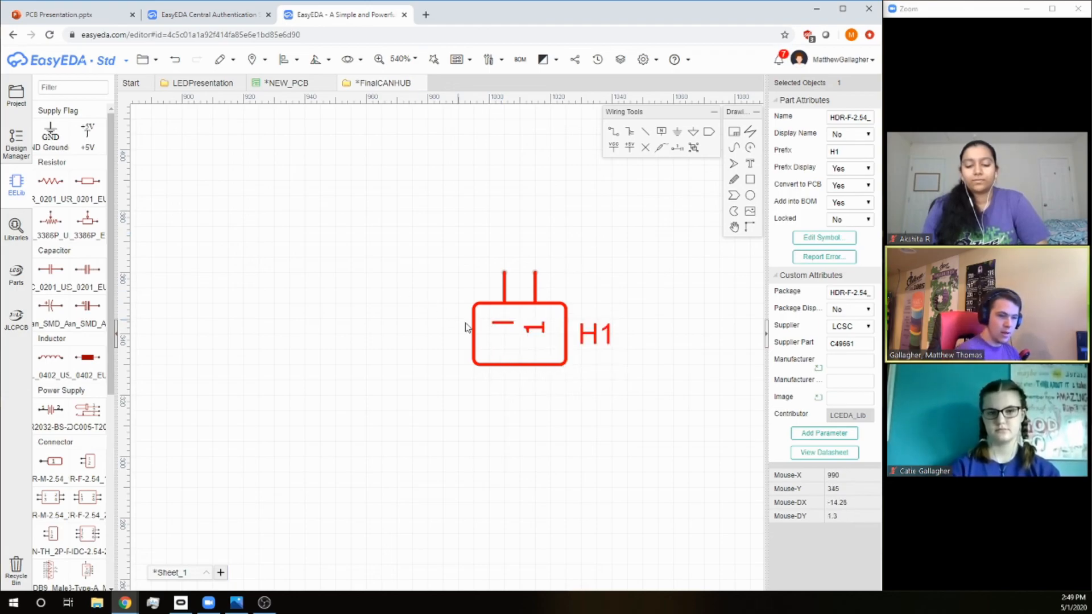
double_click(499, 327)
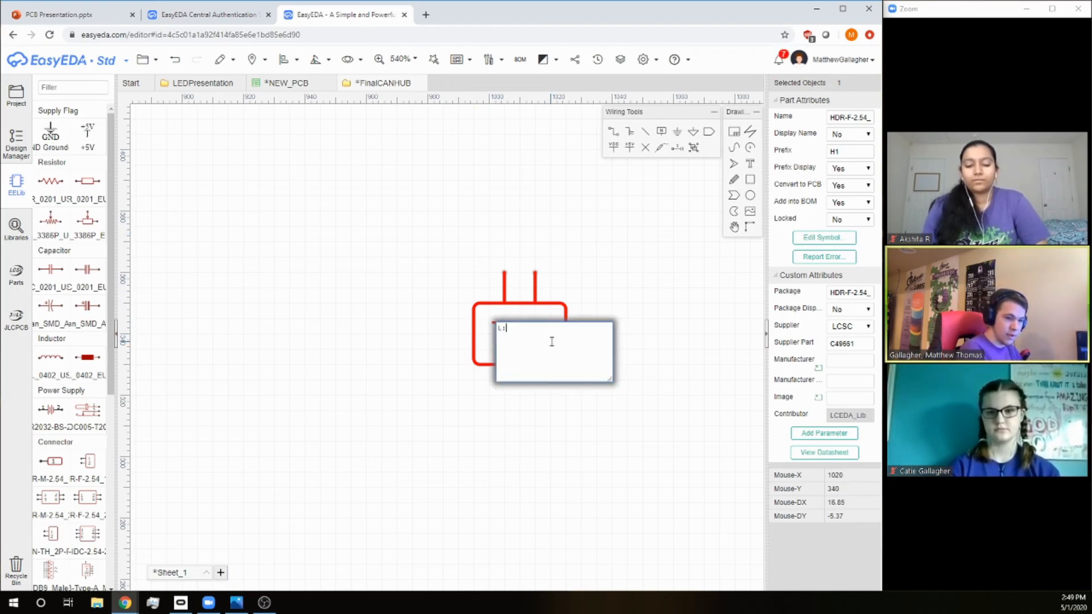
key("Return")
double_click(543, 331)
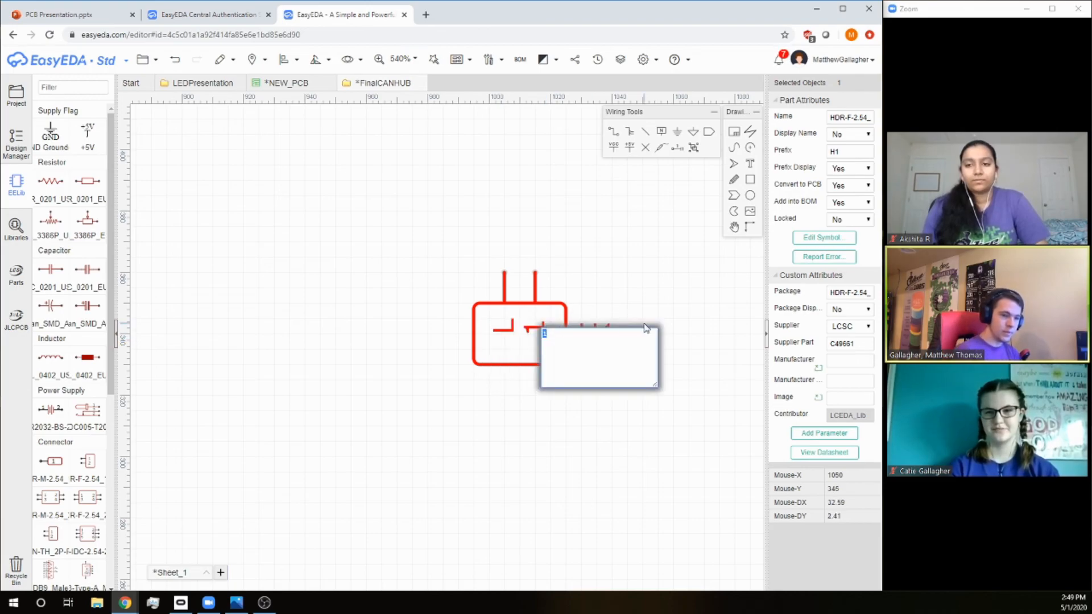
key("Return")
left_click(504, 192)
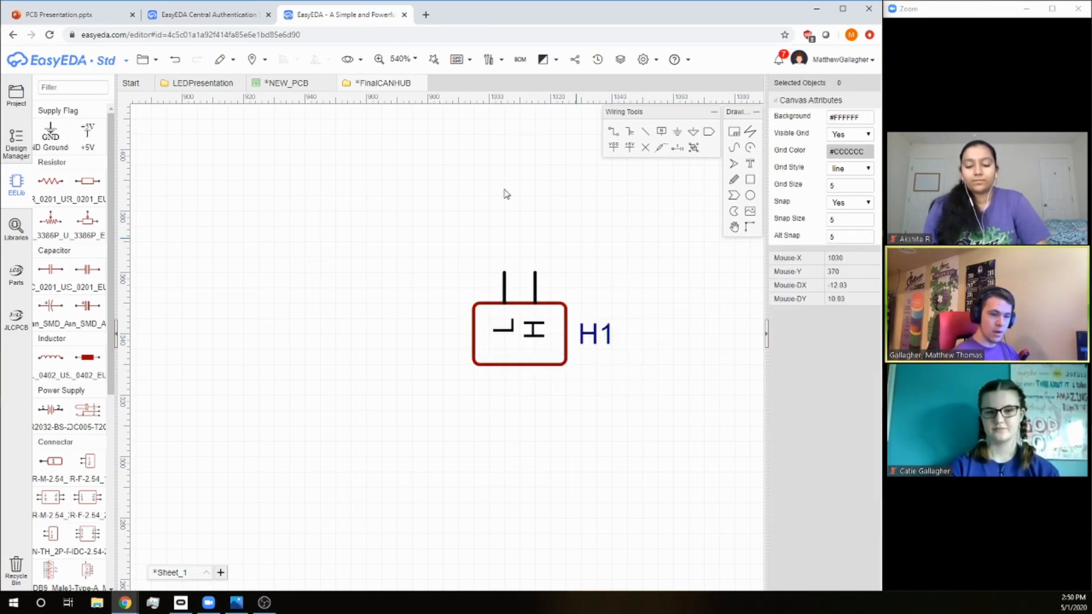
Place two downward-pointing net ports side by side above H1, each aligned with one of its pins.
scroll(495, 233, "up", 2)
left_click(708, 131)
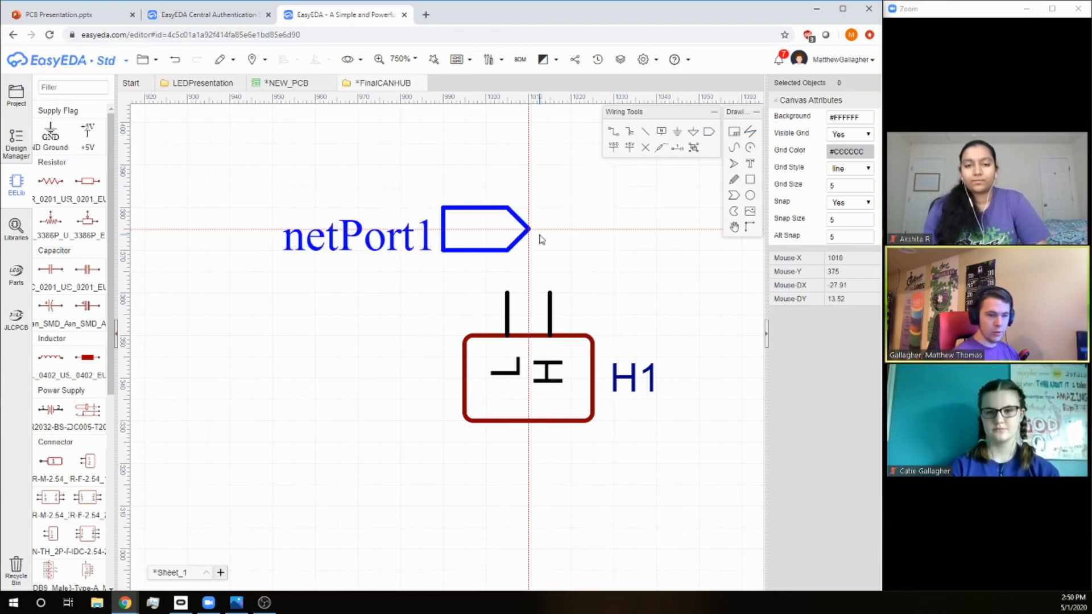
key("space")
key("space")
key("space")
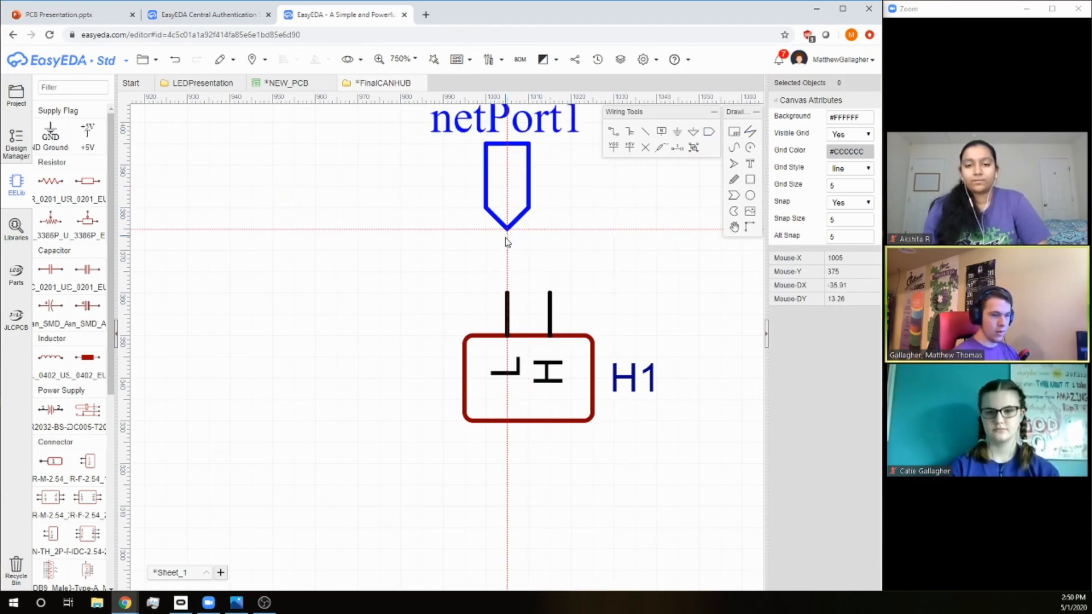
left_click(508, 251)
left_click(556, 251)
right_click_drag(585, 274, 518, 423)
Rename the net port above pin H to High and rotate its label to vertical.
left_click(482, 304)
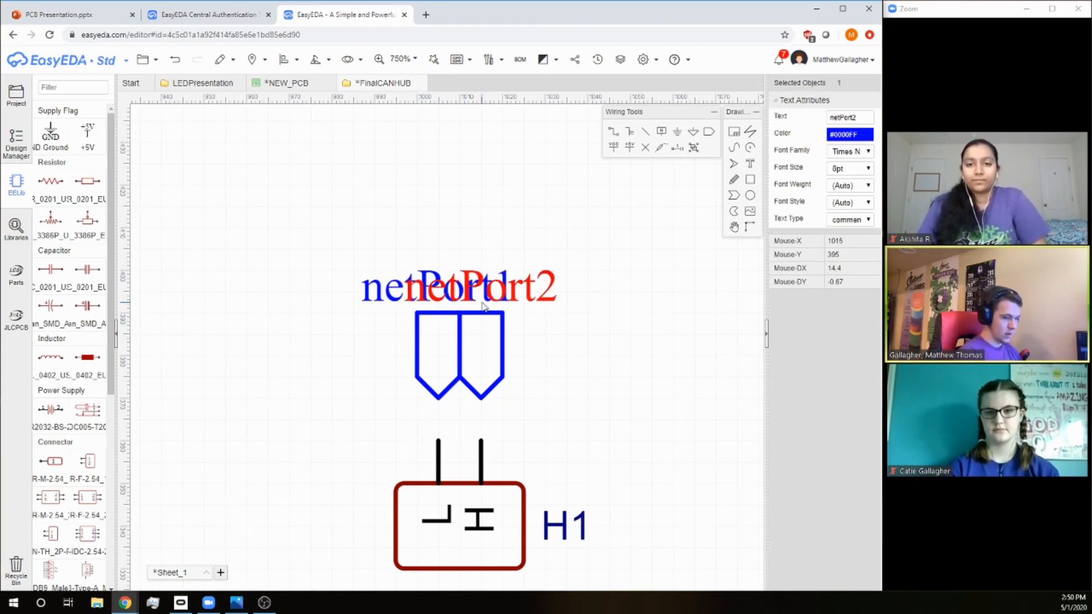
double_click(535, 294)
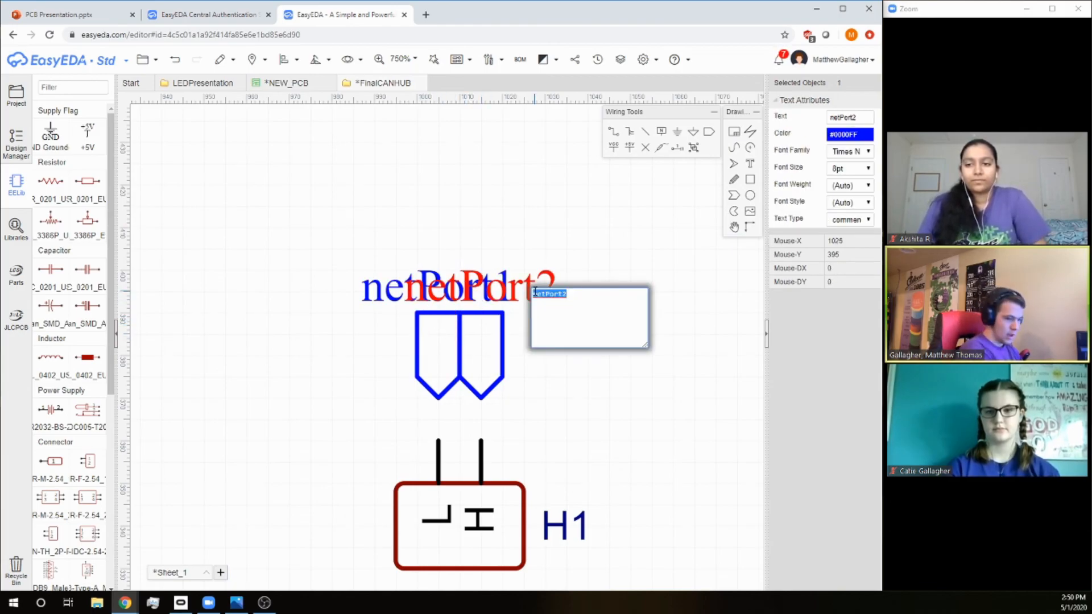
type("A")
type("igh")
key("Return")
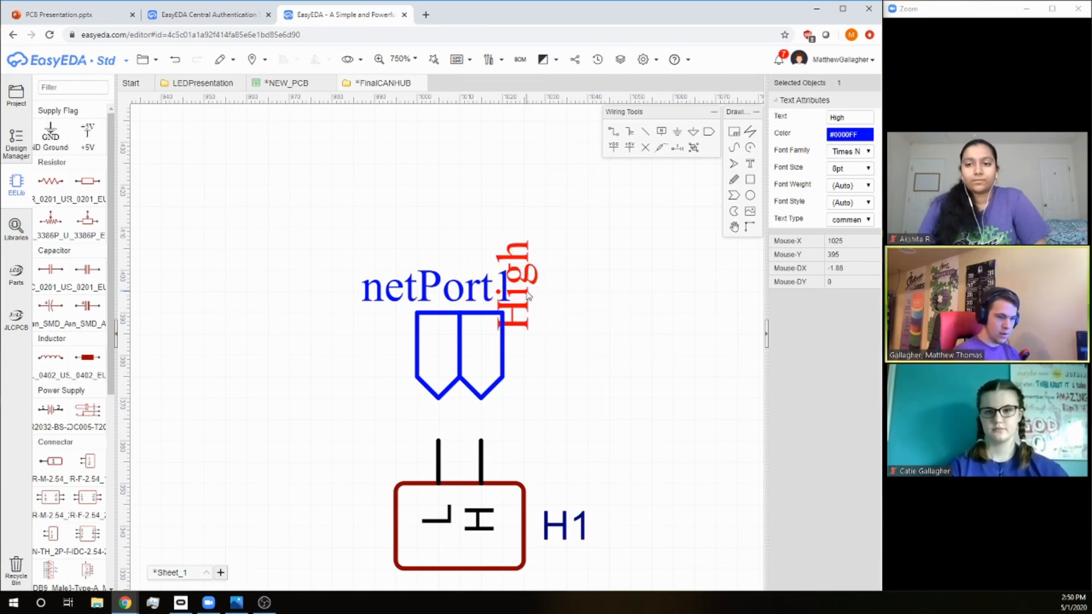
Rotate the other net port's label to vertical, rename it Low, and position it above its port beside High.
left_click(428, 287)
key("space")
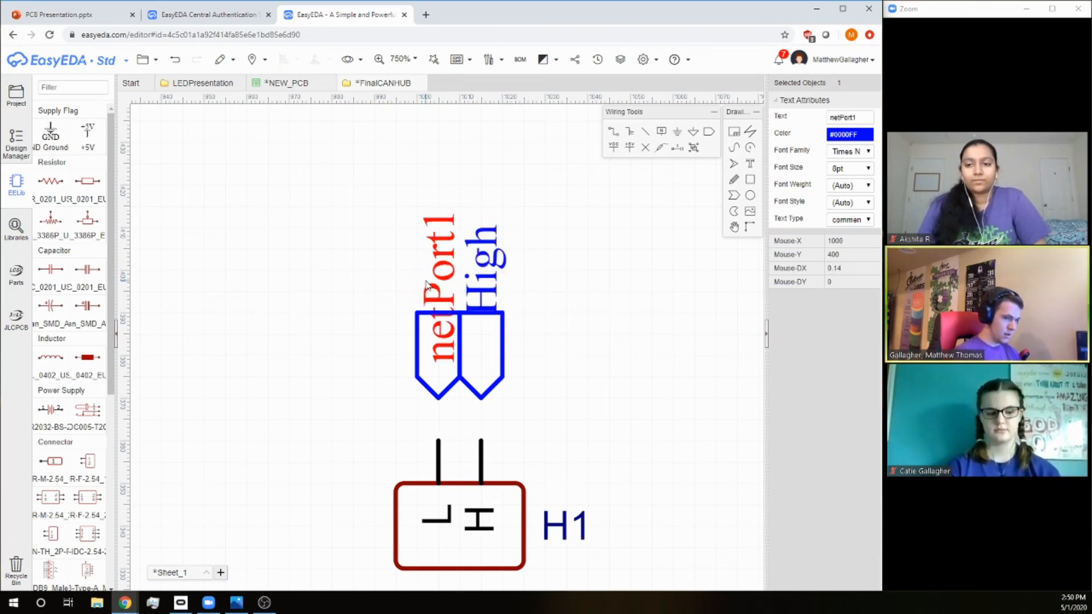
left_click_drag(427, 284, 430, 238)
double_click(443, 244)
type("Low")
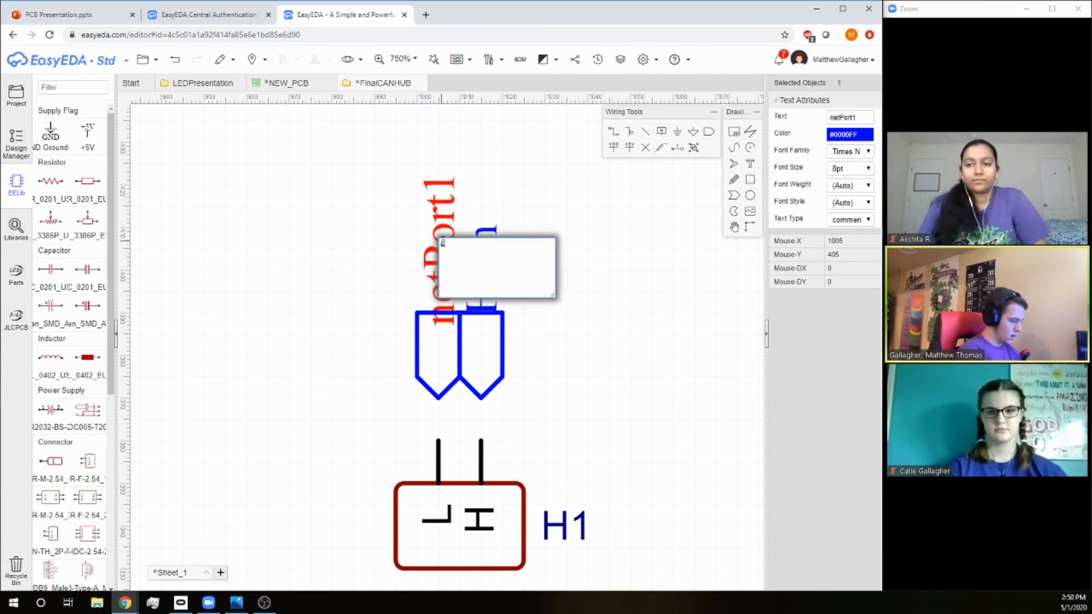
key("Return")
left_click_drag(436, 281, 482, 252)
left_click(550, 264)
Wire H1's H pin to the High net port and its L pin to the Low net port.
scroll(511, 354, "down", 5)
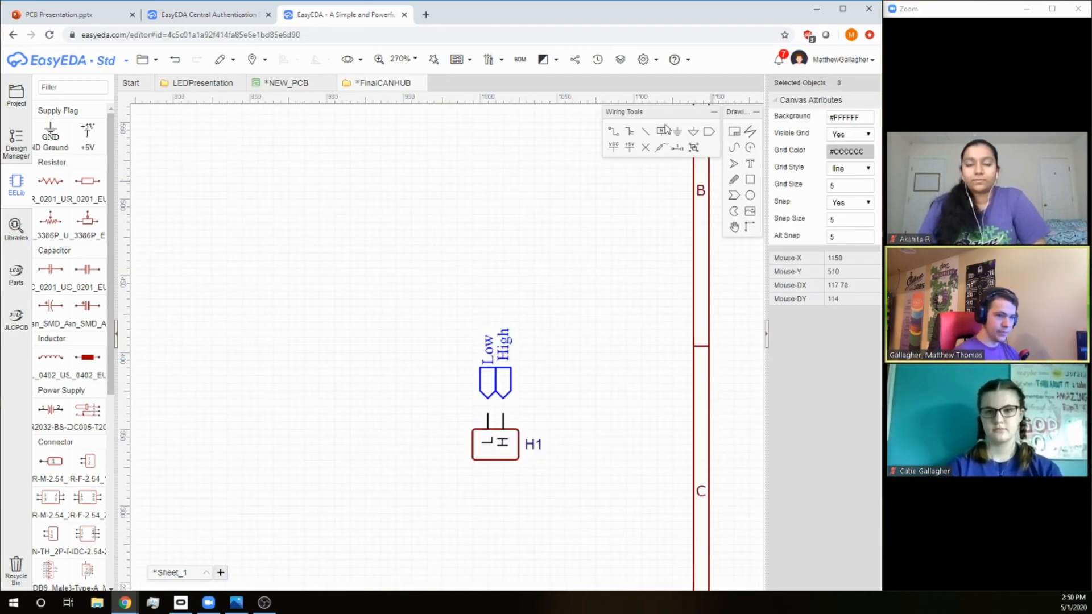
scroll(497, 460, "up", 5)
left_click(515, 336)
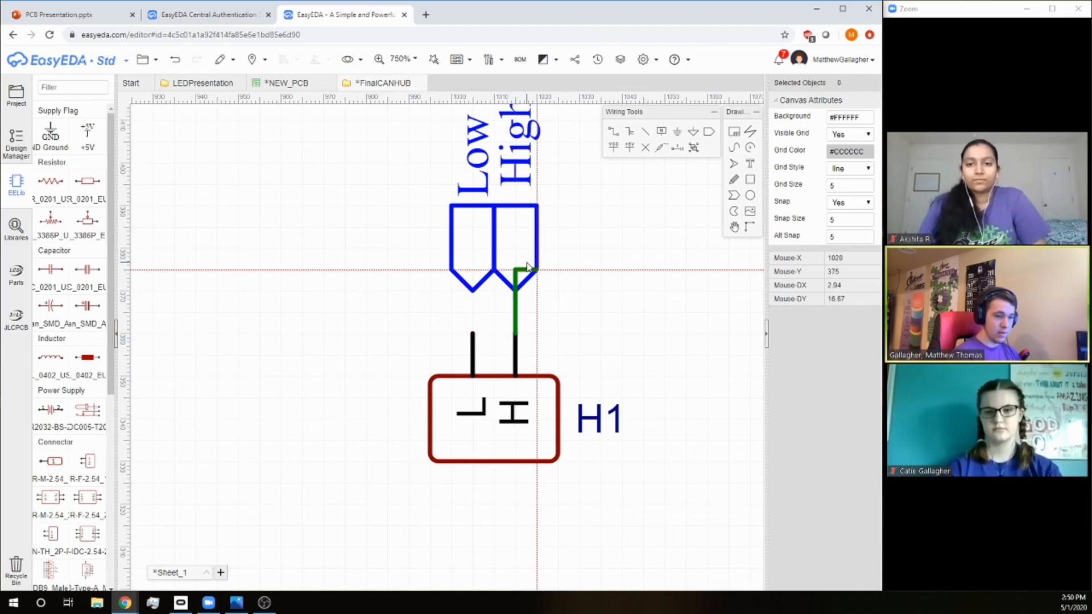
left_click(518, 294)
left_click(472, 297)
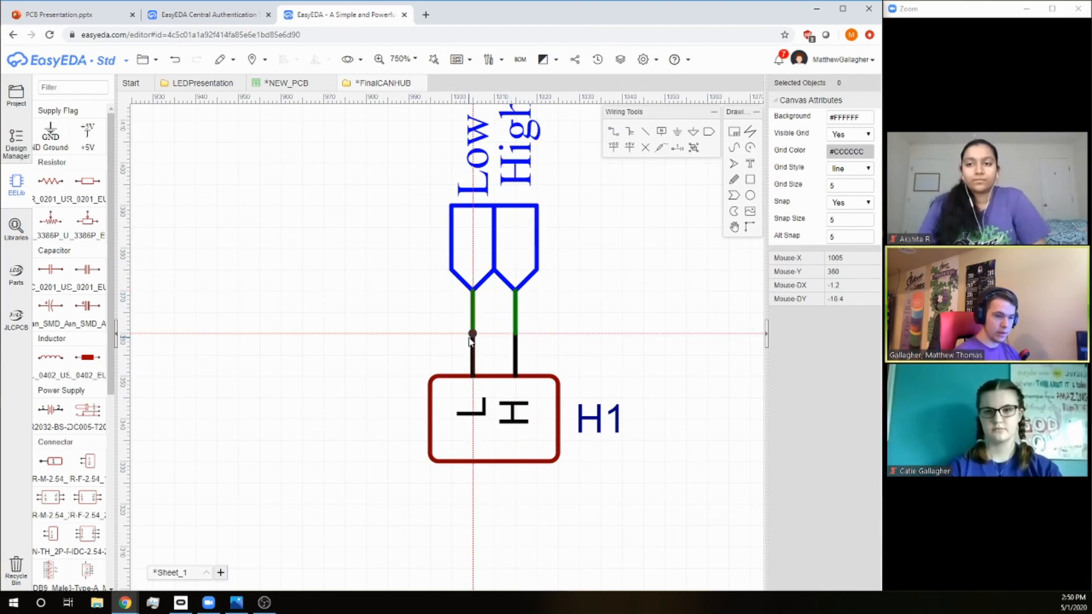
left_click(472, 337)
right_click(473, 338)
Draw a rectangle 65 wide and 100 high around H1 and its net ports, and set its stroke style to dashed.
right_click_drag(620, 244, 565, 301)
scroll(565, 301, "down", 3)
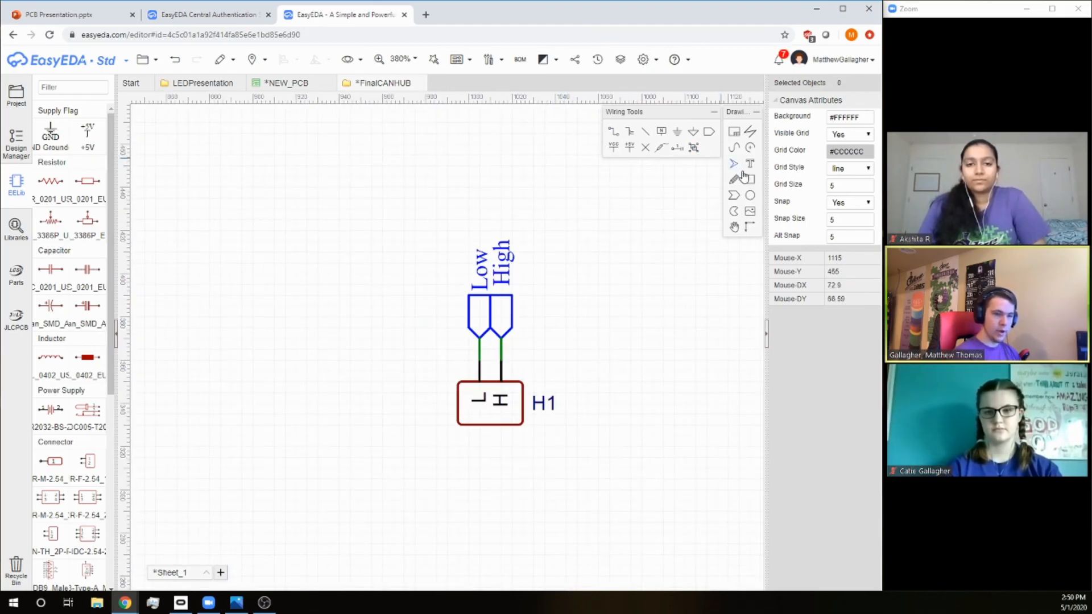
left_click(435, 435)
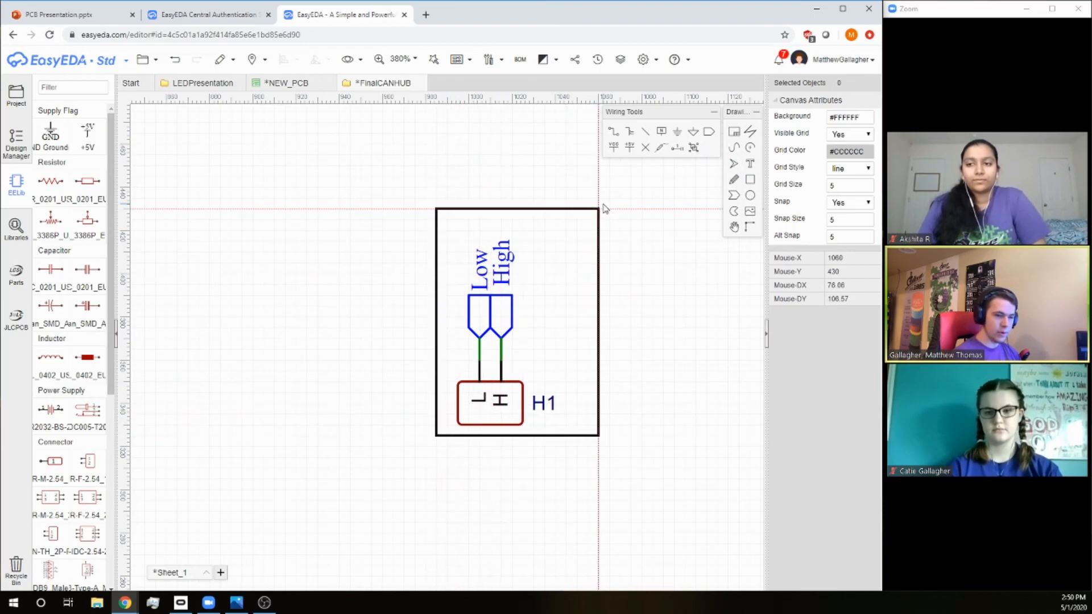
left_click(572, 222)
left_click(562, 220)
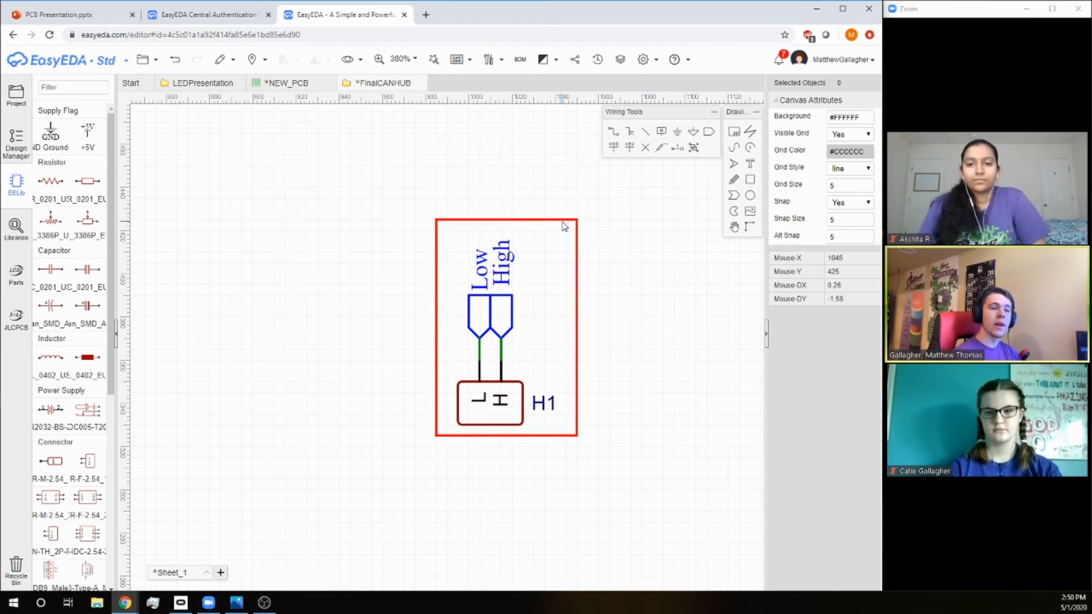
left_click(850, 151)
left_click(842, 170)
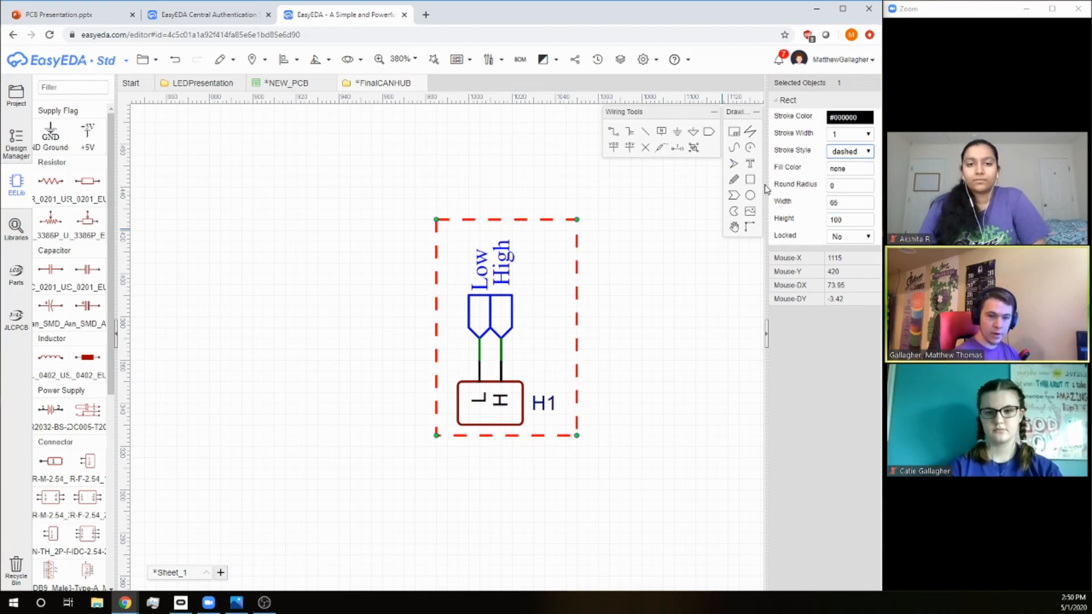
Add the text label IN above the upper left corner of the dashed box.
left_click(749, 164)
left_click(448, 208)
right_click(449, 209)
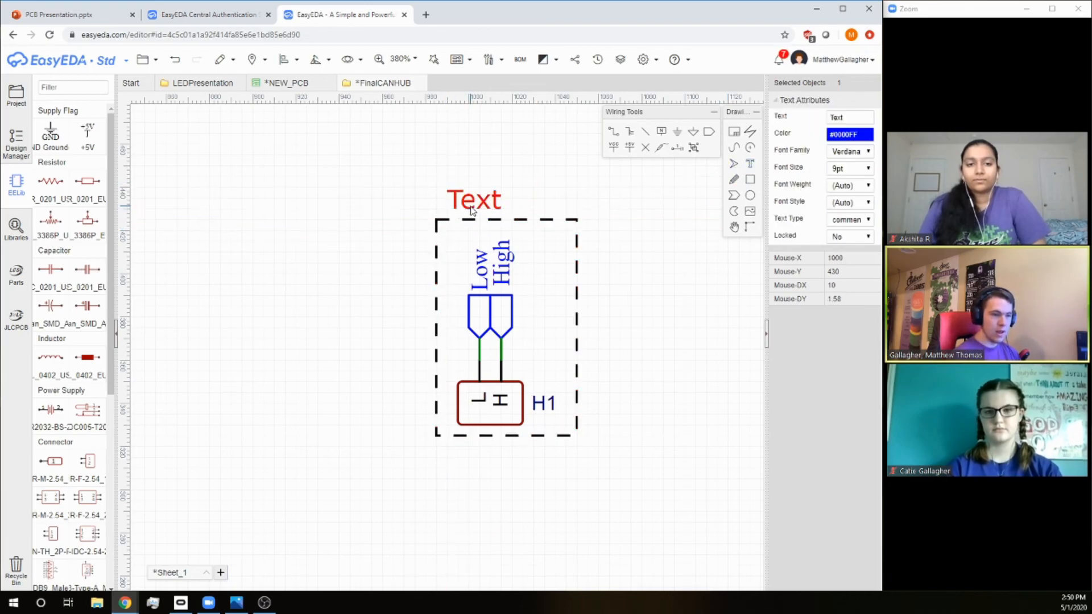
double_click(469, 205)
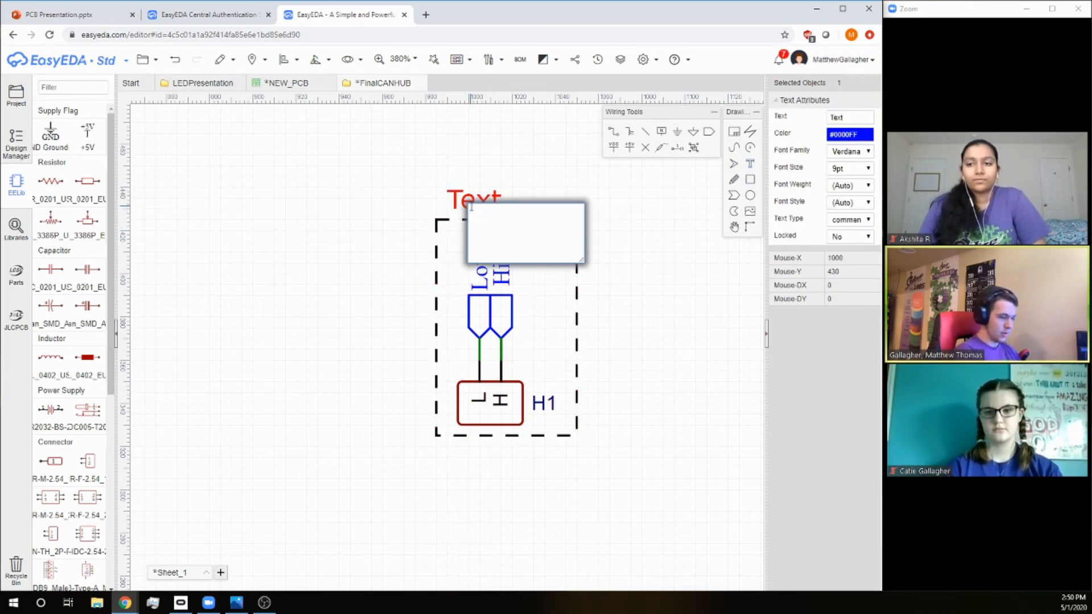
key("Return")
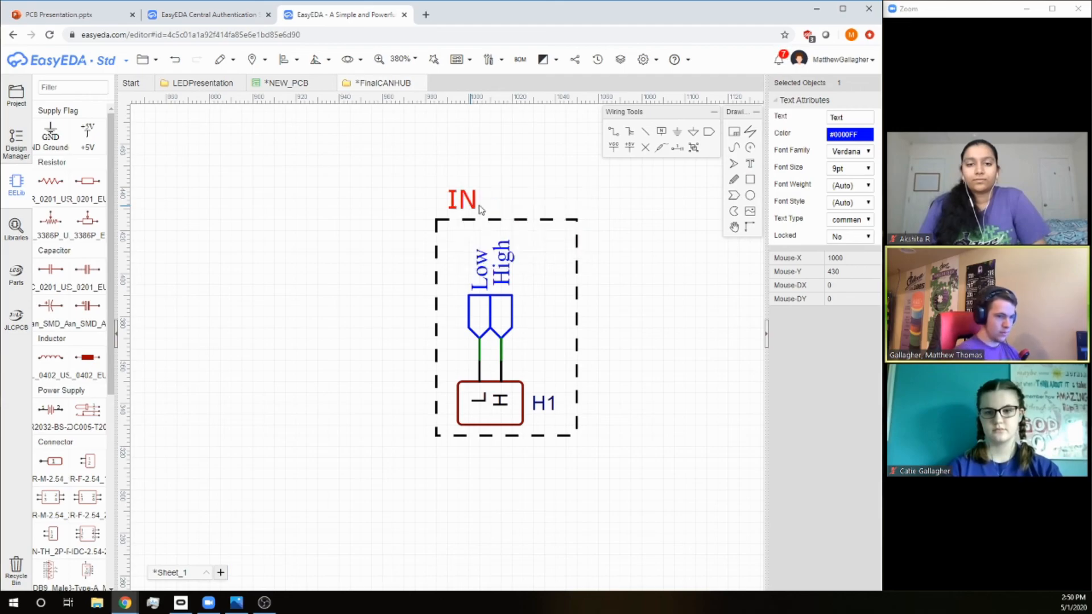
Place two upward-pointing net ports spaced apart on the same level above the IN box.
right_click_drag(631, 202, 613, 351)
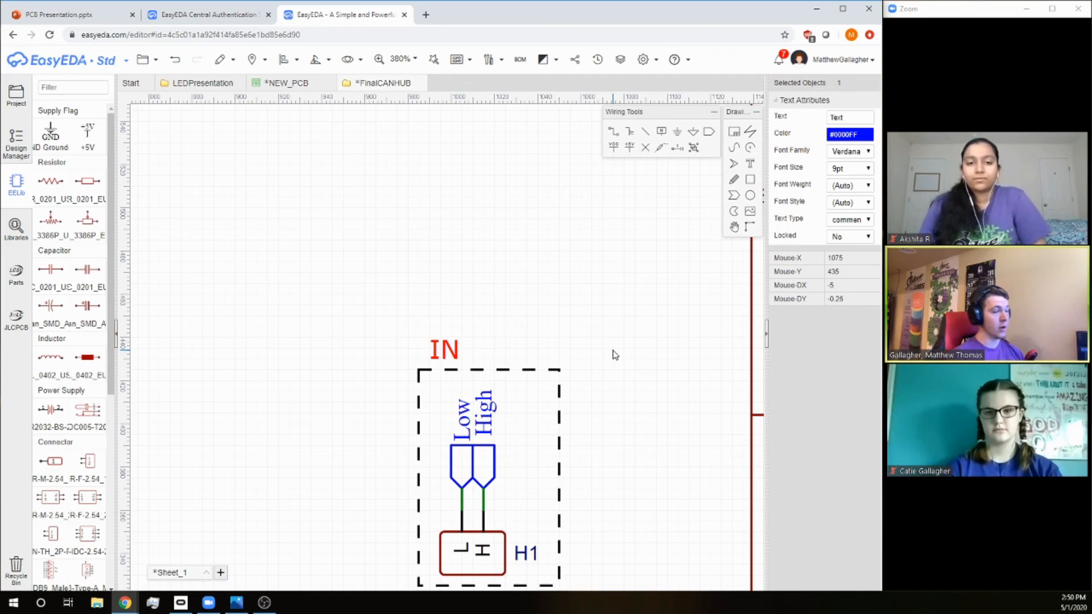
right_click_drag(491, 258, 557, 333)
right_click_drag(444, 215, 515, 294)
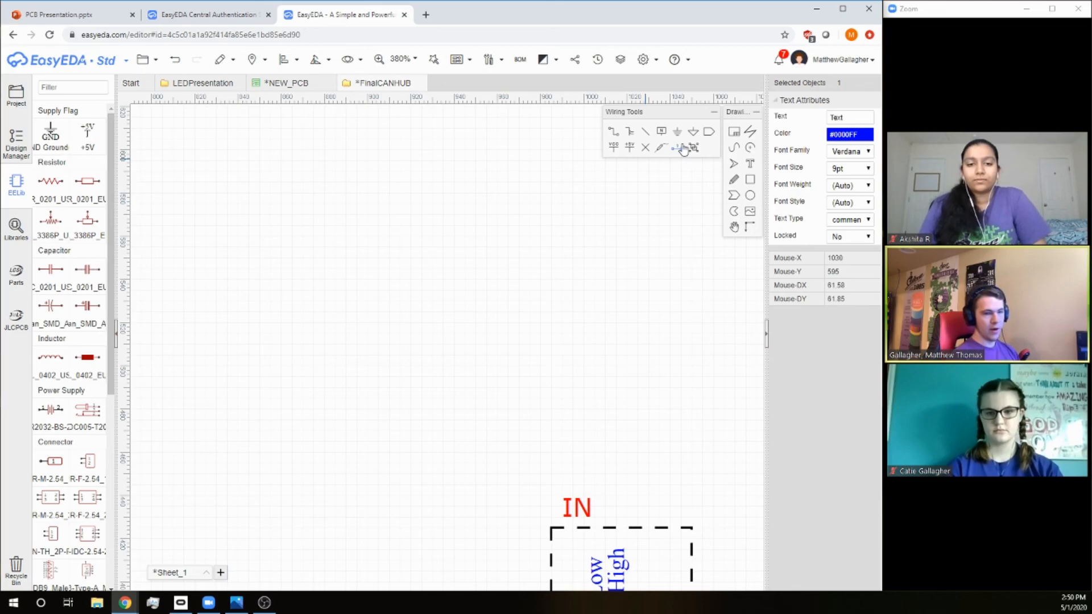
left_click(706, 136)
key("space")
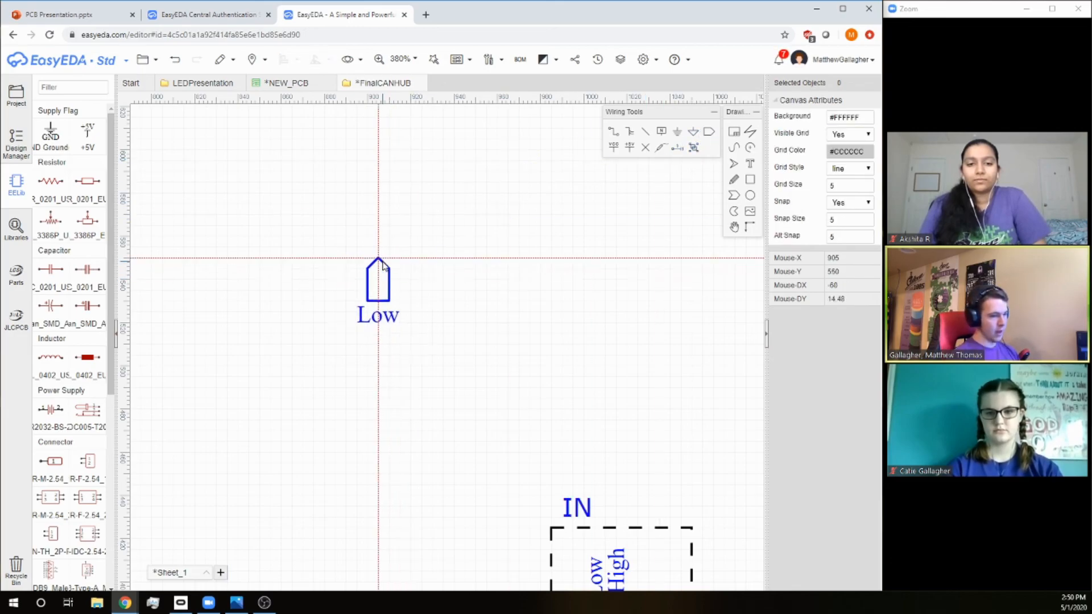
left_click(378, 259)
left_click(615, 258)
key("space")
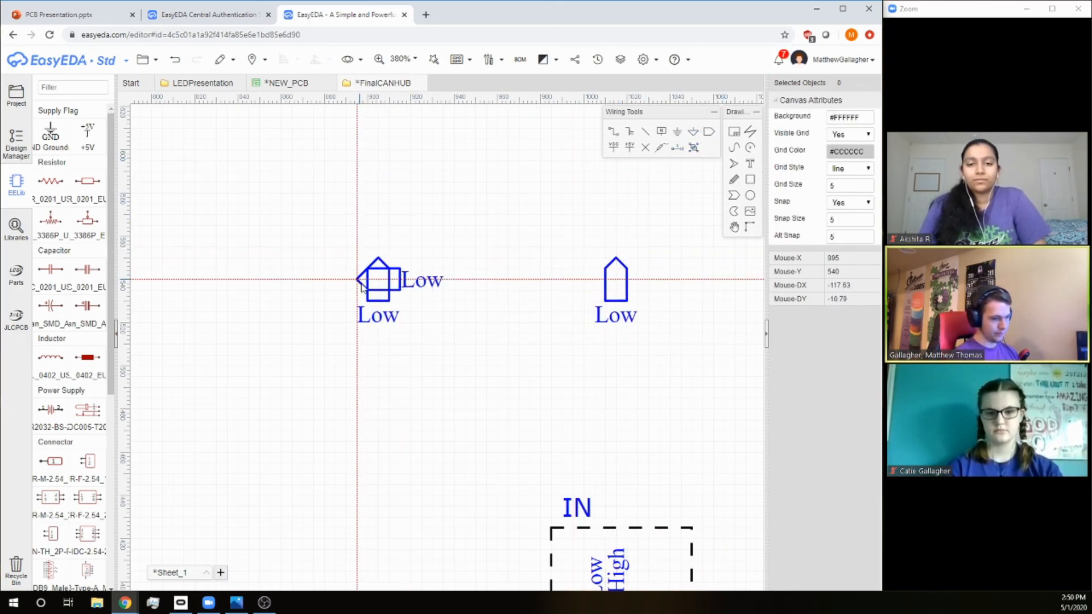
key("Escape")
Rename the left one of the two new net ports High.
double_click(385, 321)
type("High")
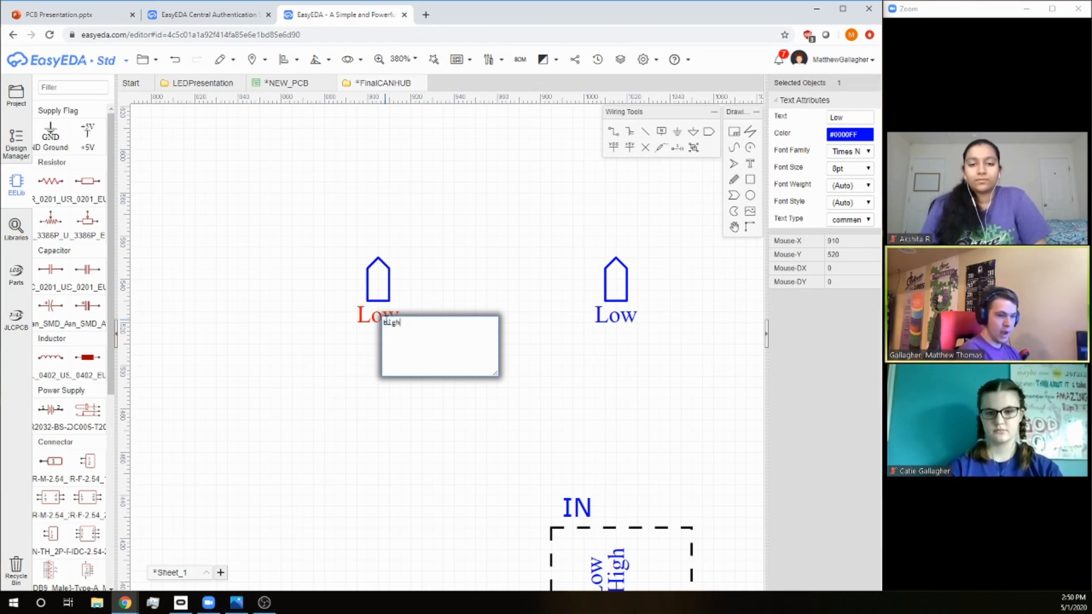
key("Return")
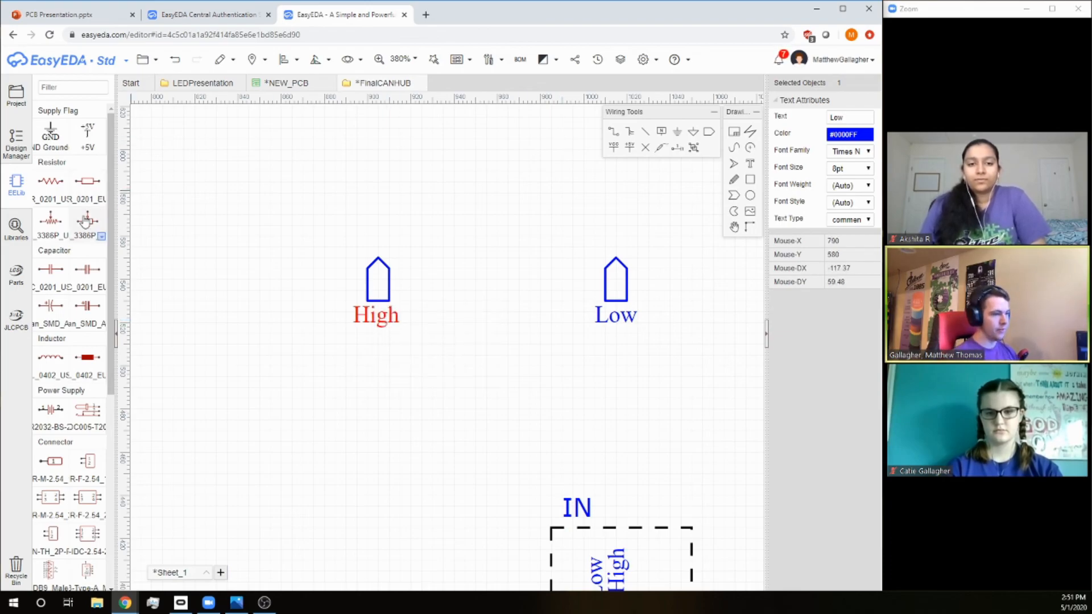
Search the component libraries for SDA01H0SBR and place the switch horizontally between the High and Low net ports.
left_click(16, 227)
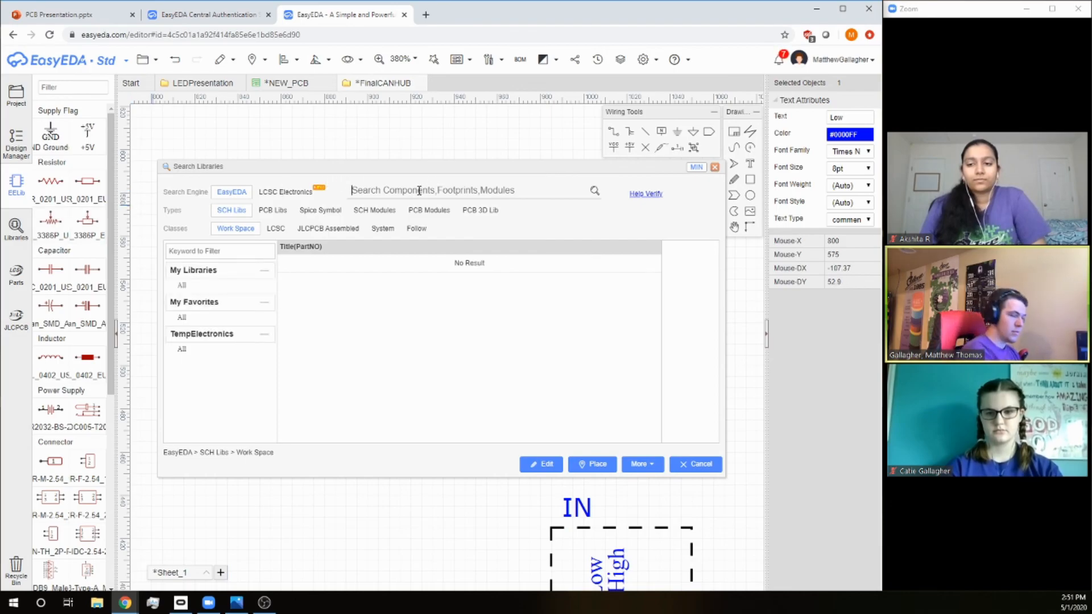
type("SDA01H0SBR")
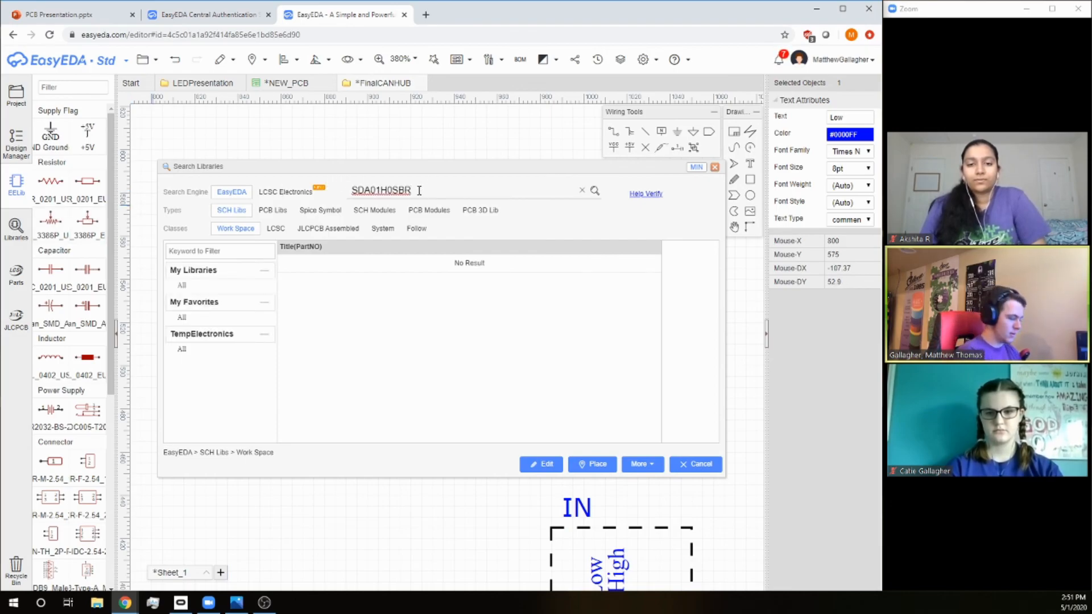
key("Return")
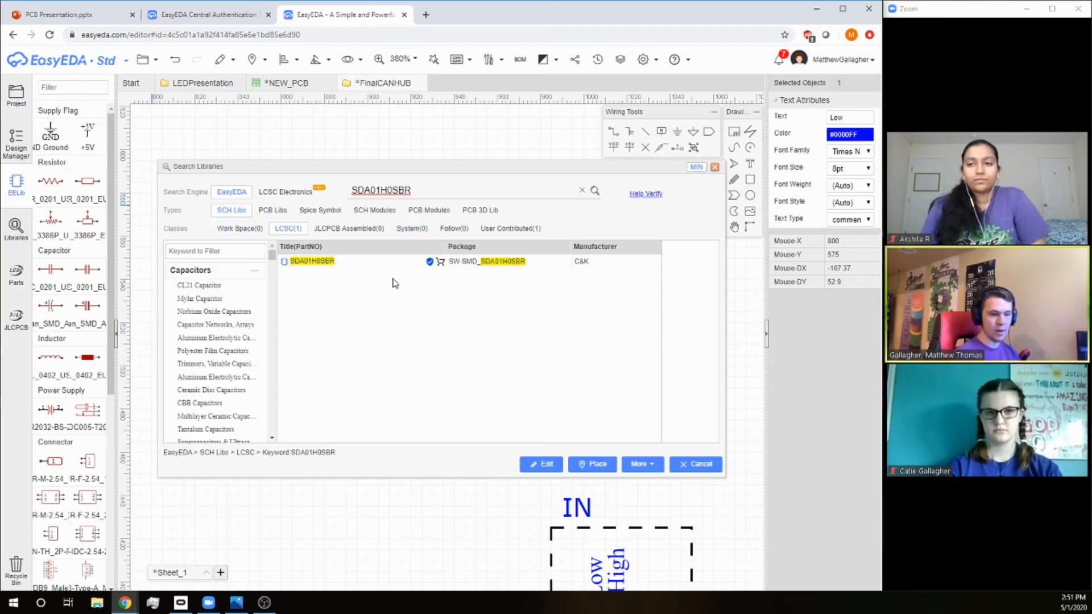
left_click(386, 263)
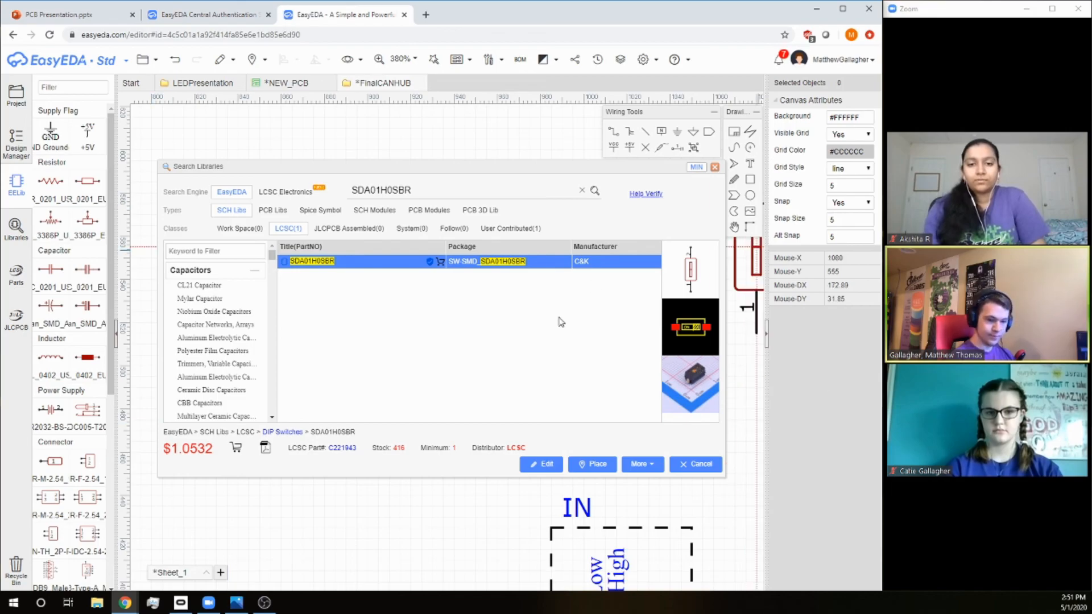
left_click(592, 464)
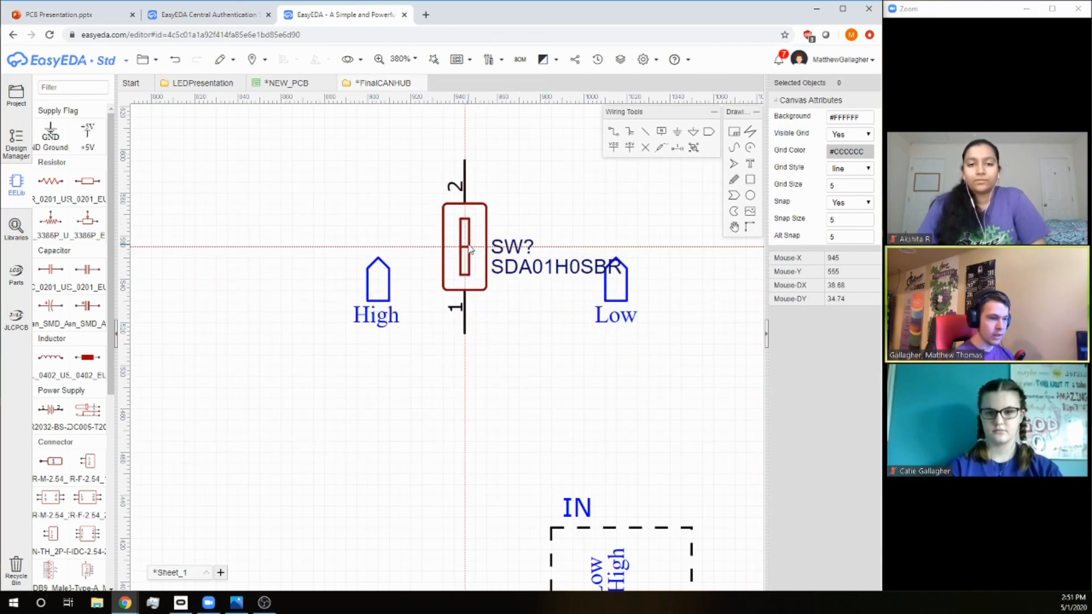
key("space")
left_click(487, 257)
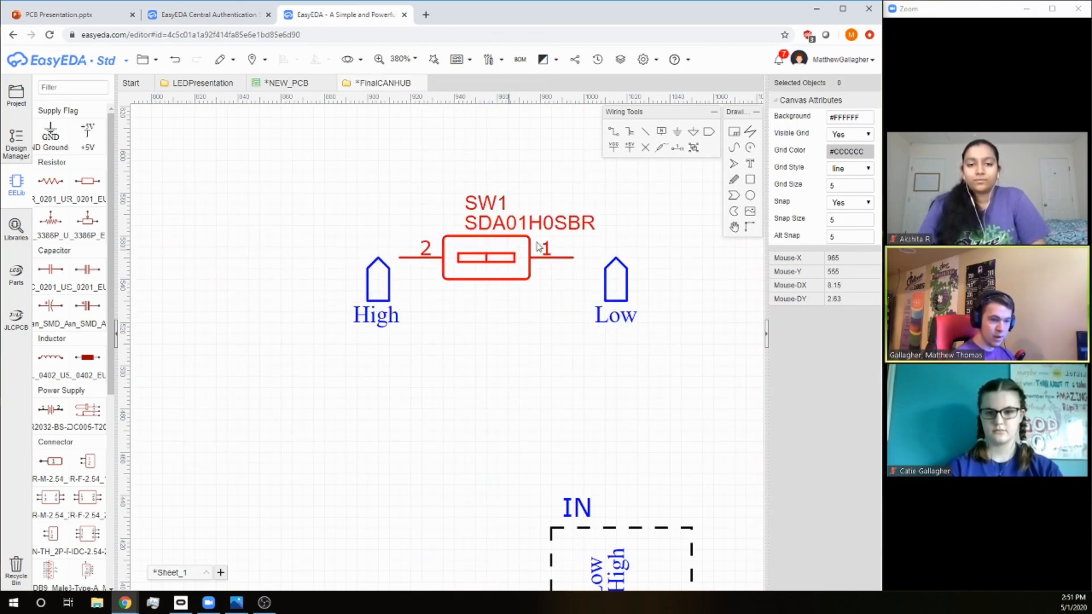
Place a horizontal EU-style 0201 resistor to the right of SW1, moving the Low net port further right to make room.
left_click_drag(620, 287, 653, 287)
left_click(638, 215)
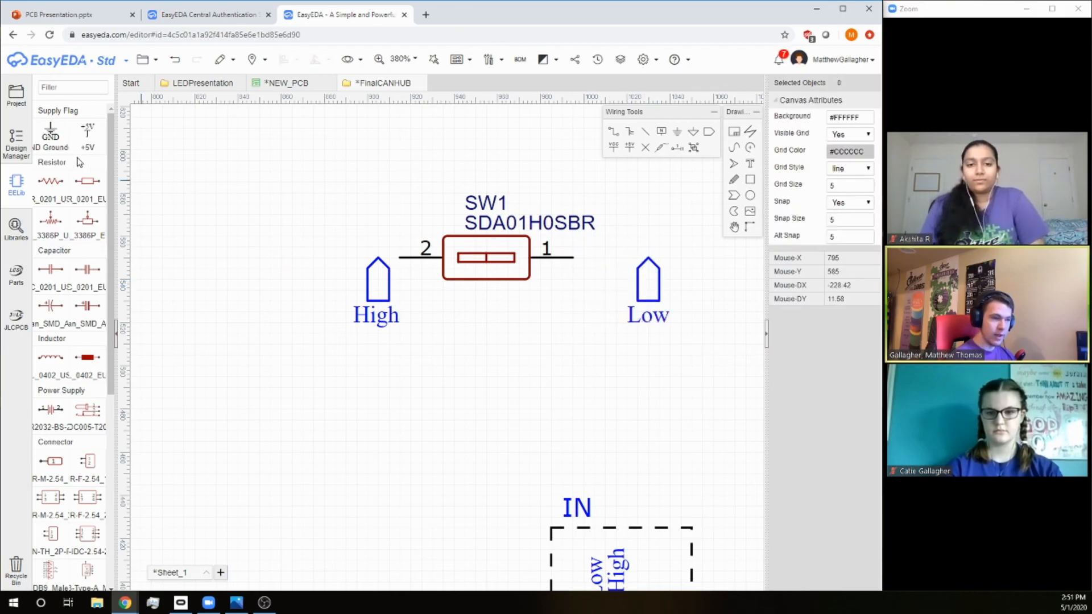
left_click(70, 88)
type("res")
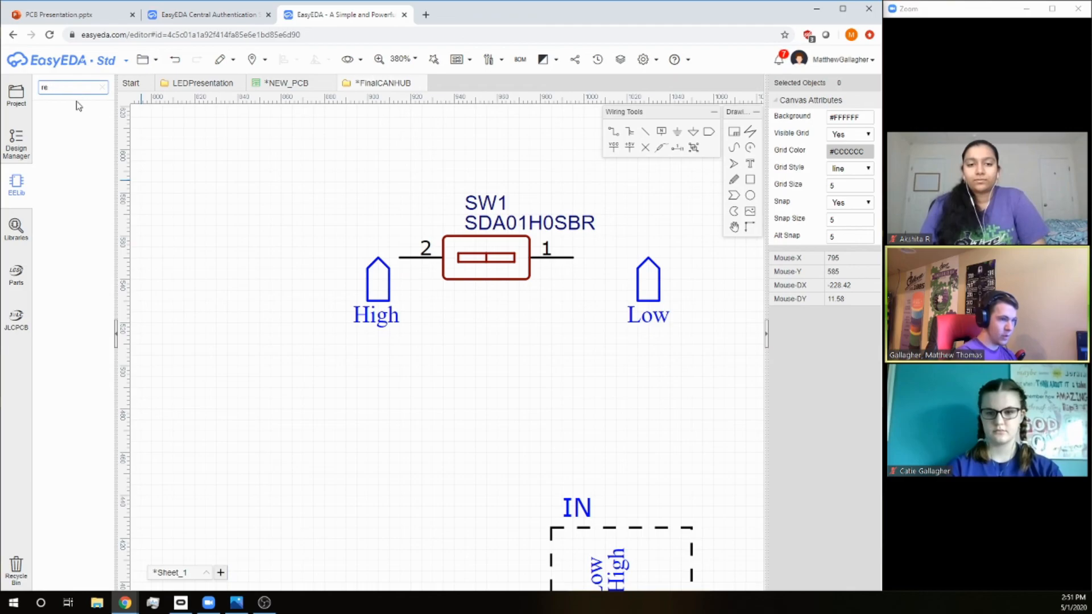
key("BackSpace")
key("BackSpace")
left_click(87, 181)
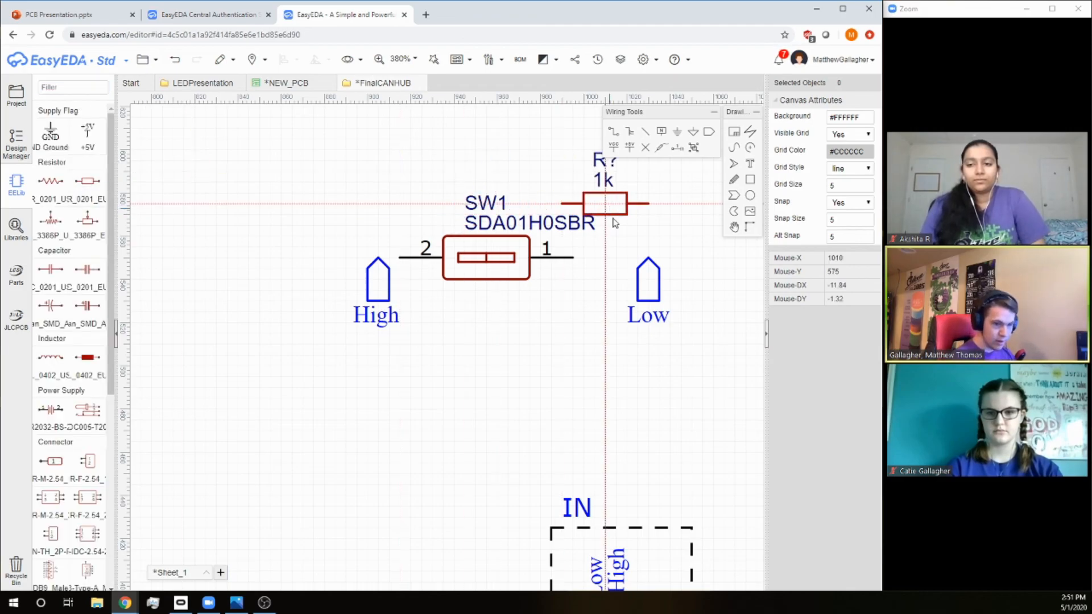
left_click(635, 276)
left_click_drag(648, 282, 697, 276)
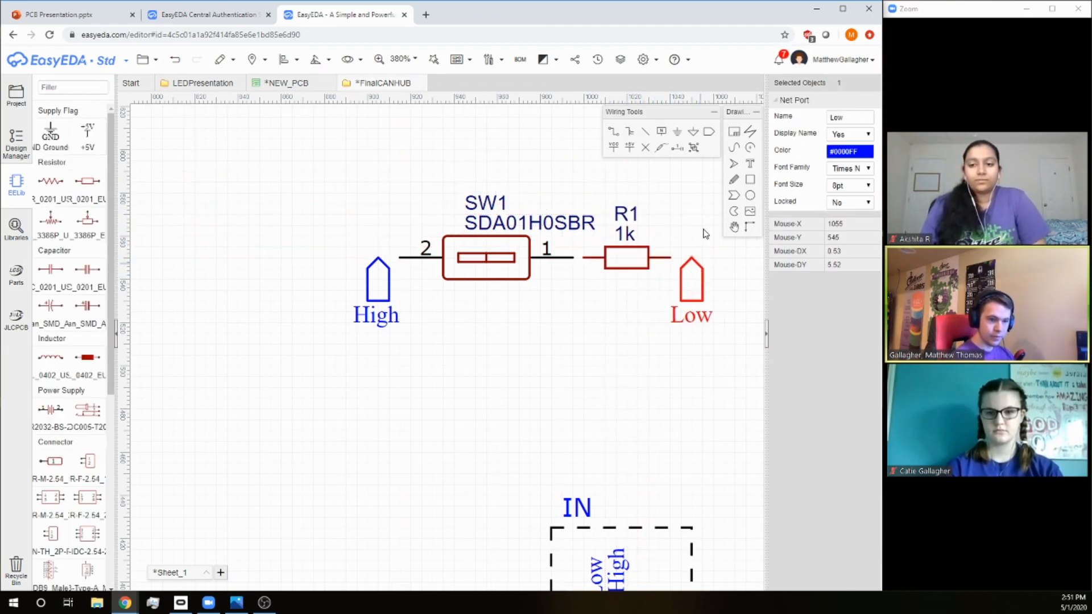
left_click(705, 233)
Set R1's value to 120 Ohm and center the value label above the resistor.
double_click(625, 233)
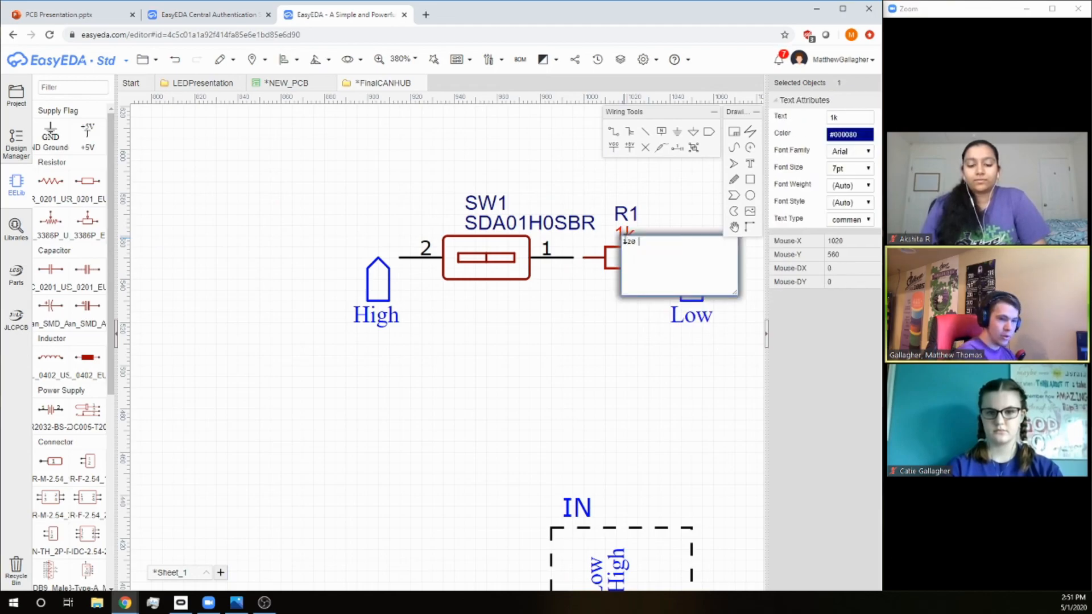
key("Return")
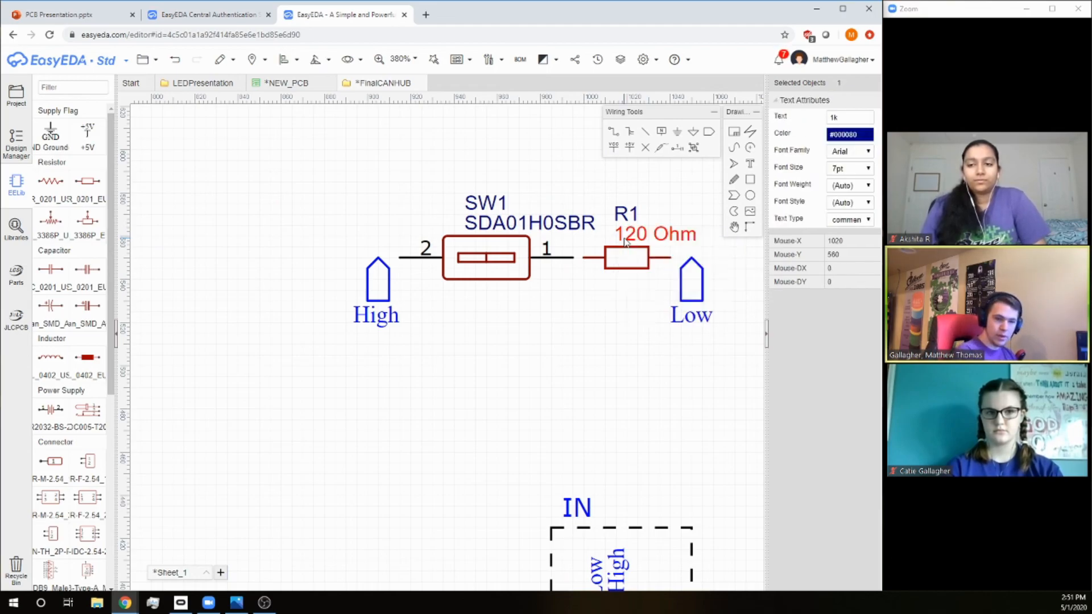
mouse_move(649, 234)
left_mouse_down()
mouse_move(630, 229)
mouse_move(633, 248)
left_mouse_up()
Delete the SDA01H0SBR label and move the SW1 label down to just above the switch.
left_click(572, 222)
key("Delete")
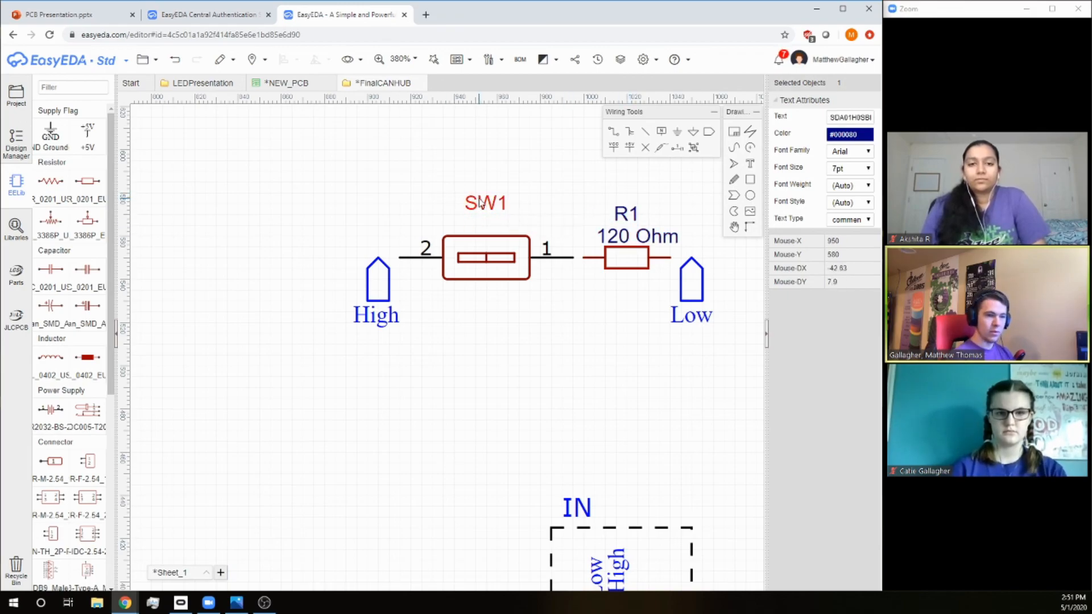
left_click_drag(486, 204, 497, 225)
left_click(502, 185)
Wire SW1's pin 2 to the High port, its pin 1 to R1, and R1's other end to the Low port.
left_click(614, 131)
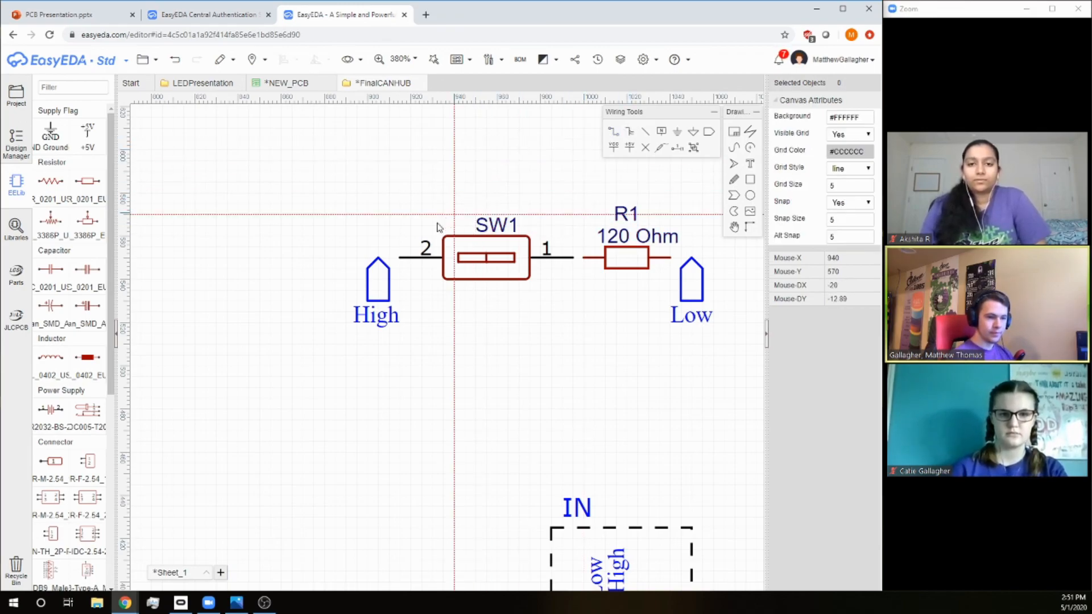
left_click(401, 258)
left_click(378, 257)
left_click(573, 258)
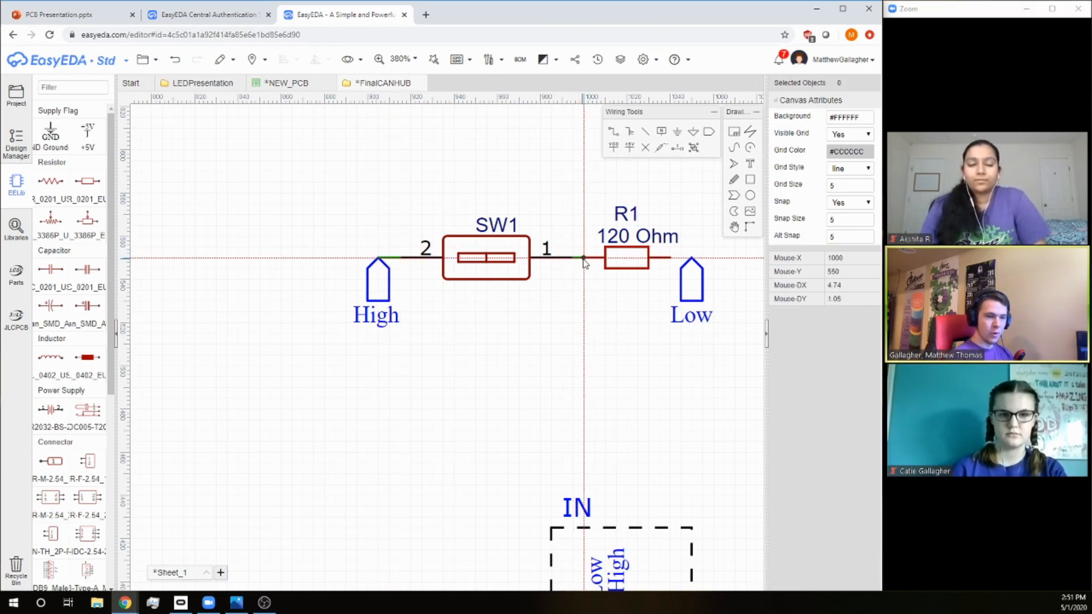
left_click(583, 258)
left_click(671, 257)
left_click(692, 257)
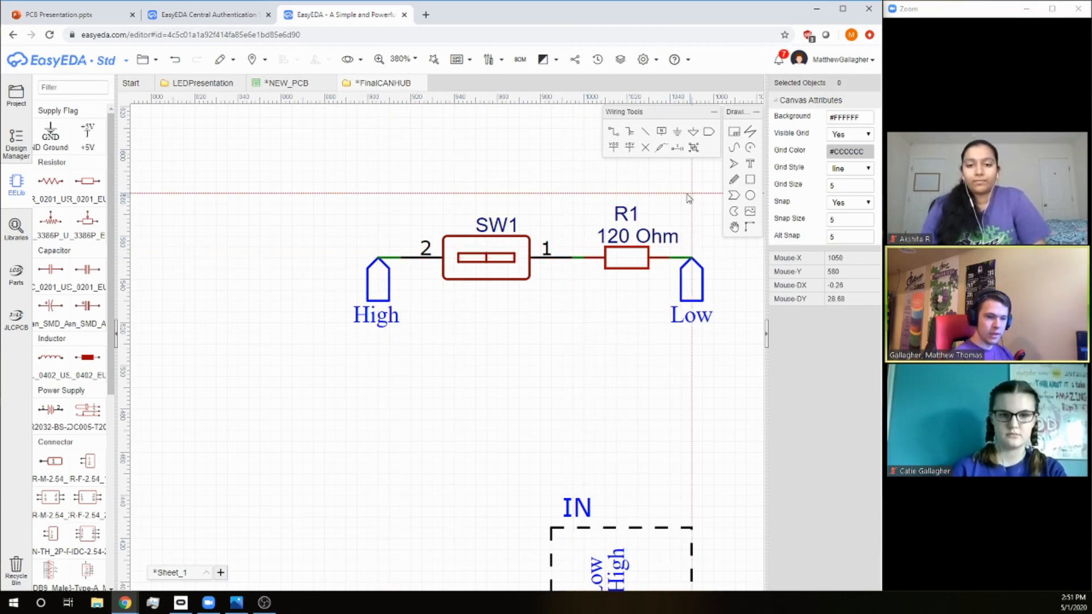
Draw a rectangle 185 wide and 75 high around the switch and resistor circuit, and set its stroke style to dashed.
right_click_drag(669, 194, 605, 243)
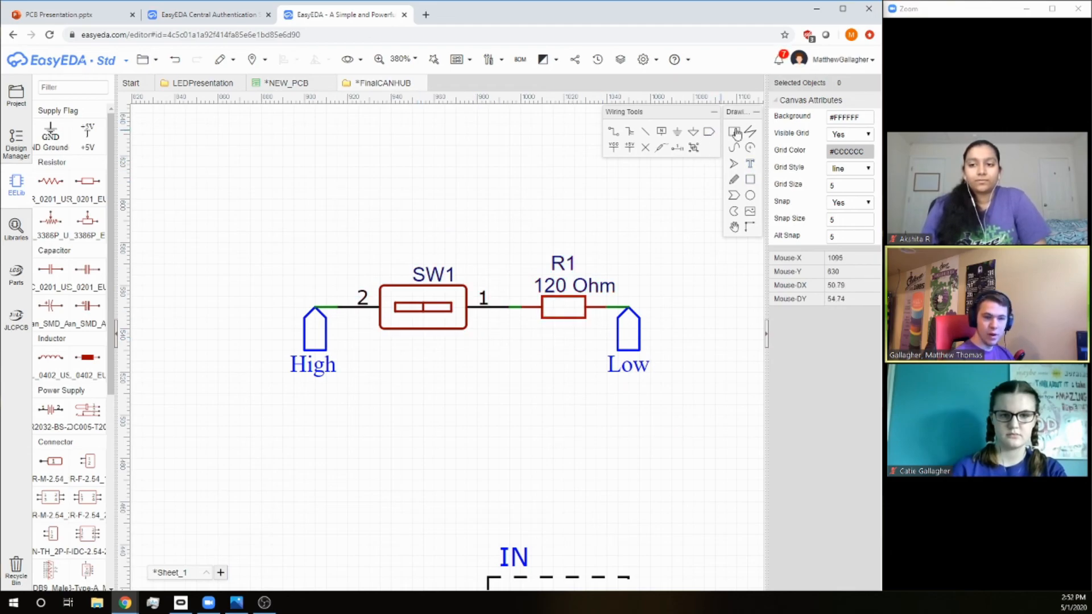
left_click(751, 182)
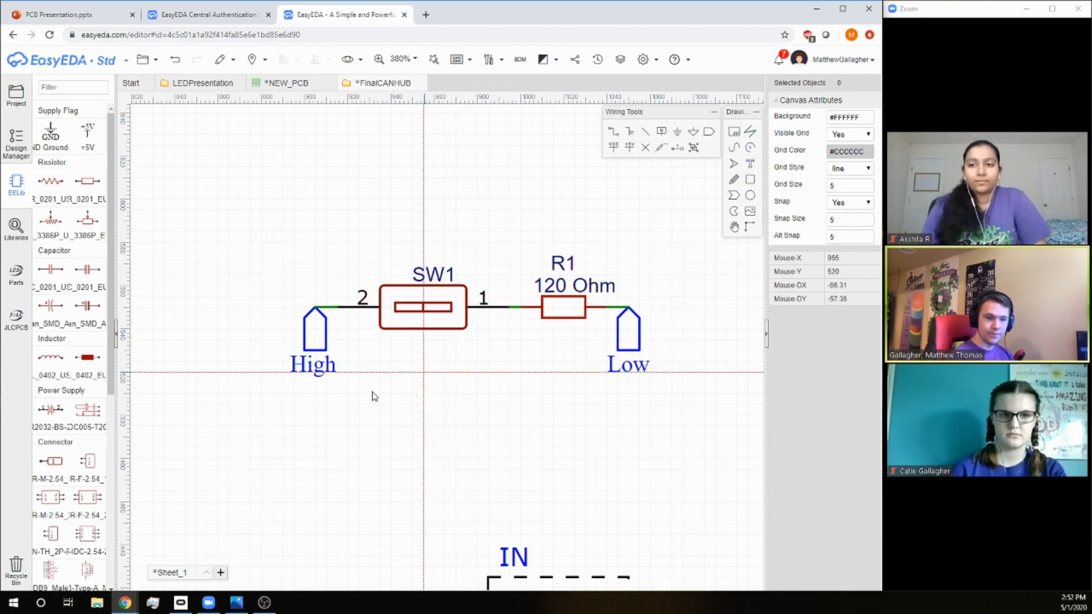
mouse_move(275, 394)
left_mouse_down()
mouse_move(675, 188)
mouse_move(672, 231)
left_mouse_up()
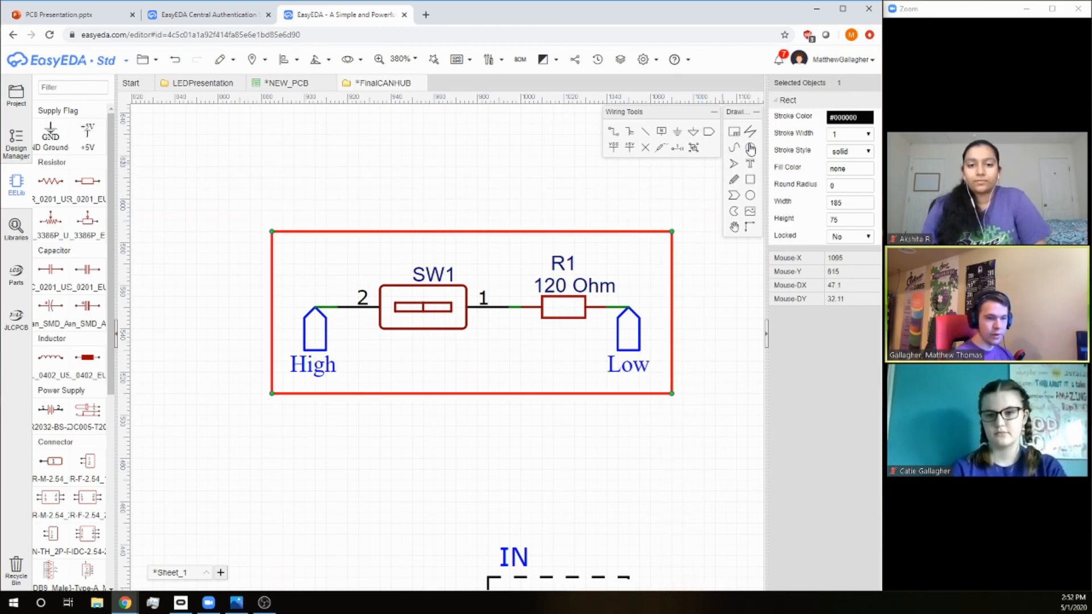
left_click(849, 151)
left_click(845, 186)
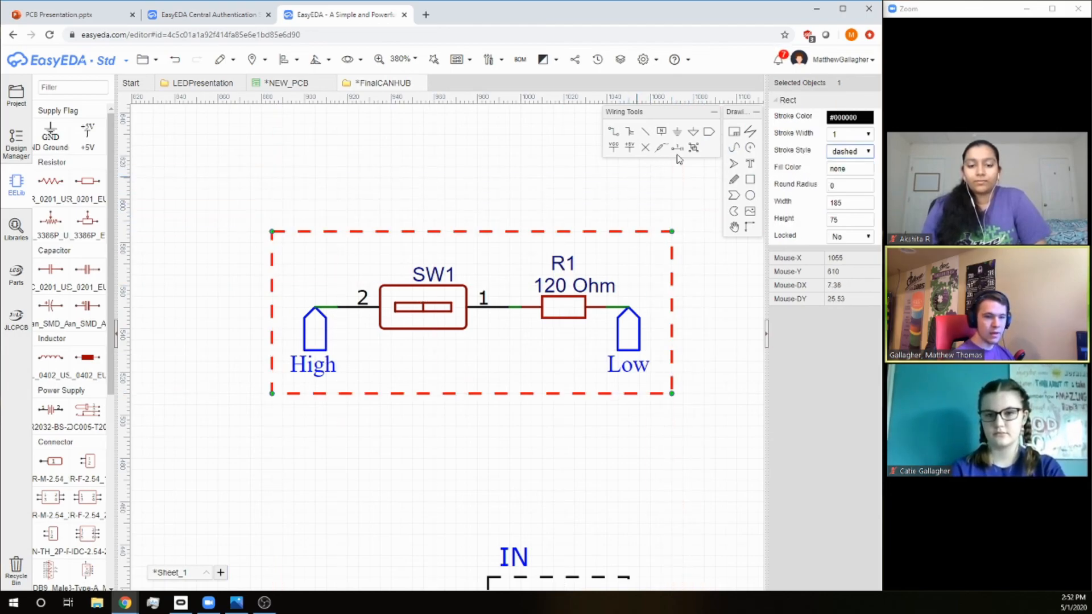
Add the text label Term above the upper left corner of the switch circuit's dashed box.
left_click(755, 166)
left_click(284, 221)
right_click(285, 220)
double_click(302, 213)
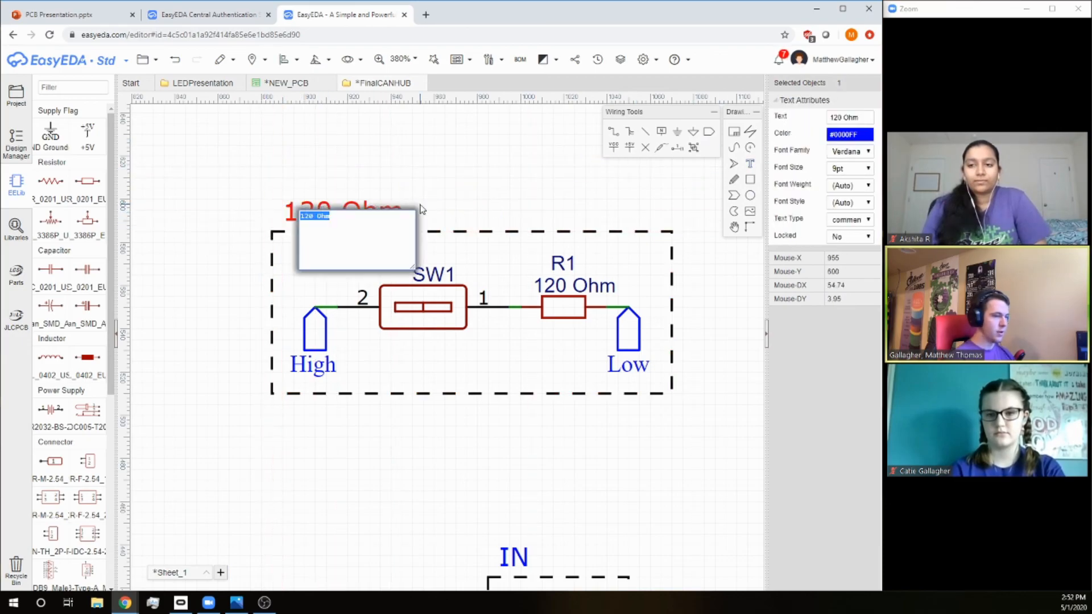
type("Term")
key("Return")
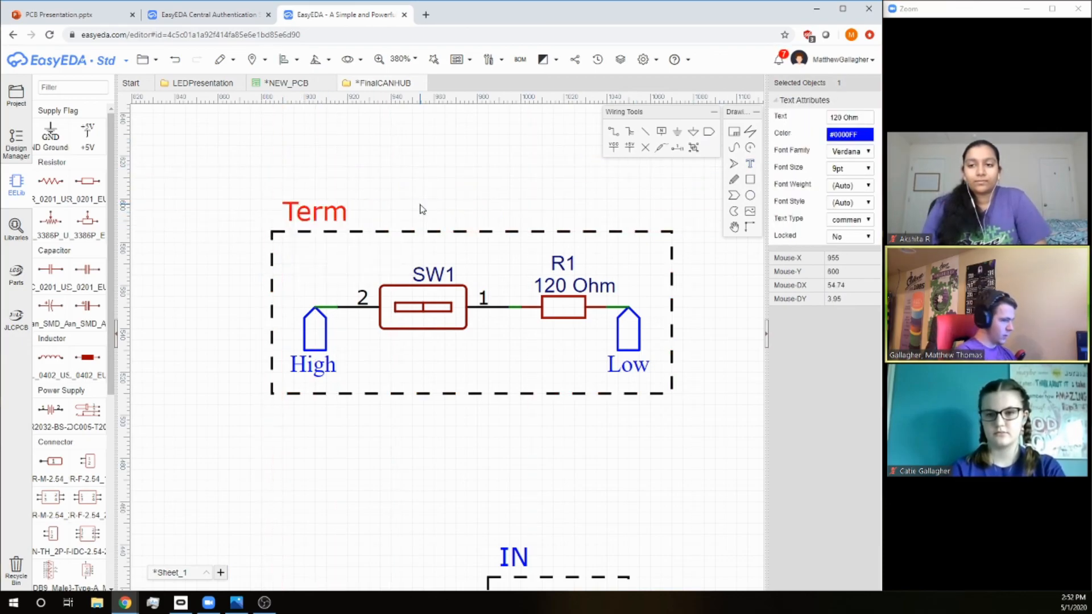
Place two left-pointing net ports stacked directly on each other in the empty area left of the existing boxes.
scroll(416, 209, "down", 2)
right_click_drag(468, 193, 552, 170)
right_click_drag(418, 306, 593, 254)
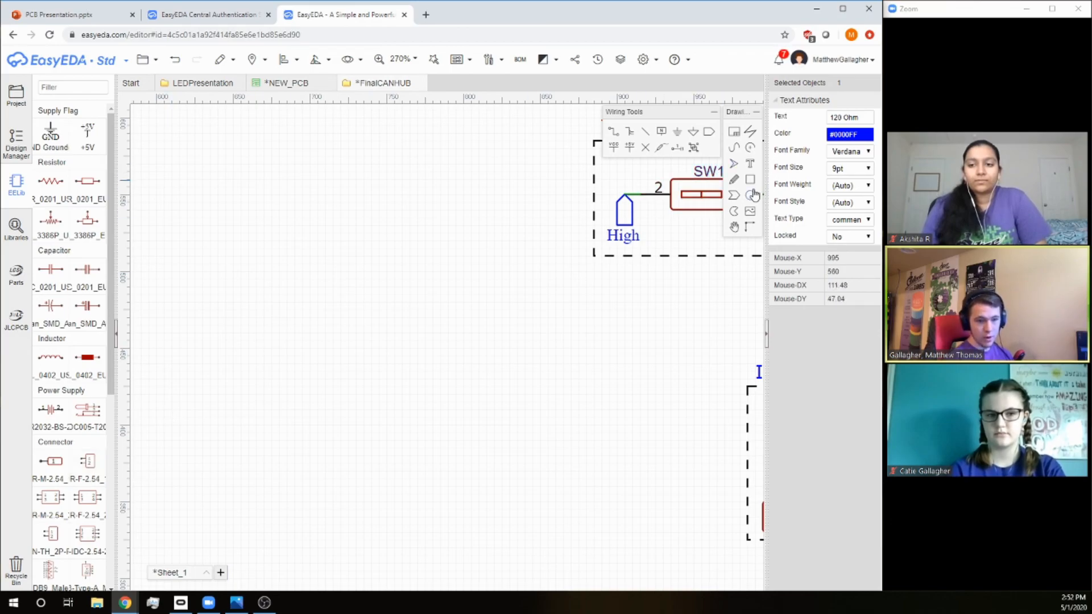
left_click(709, 131)
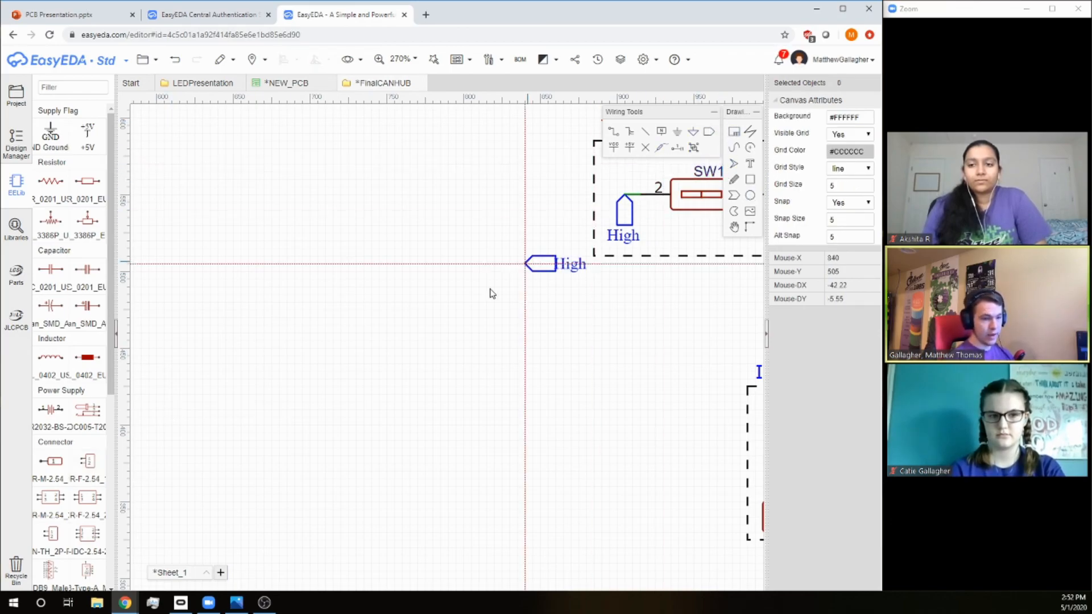
left_click(456, 325)
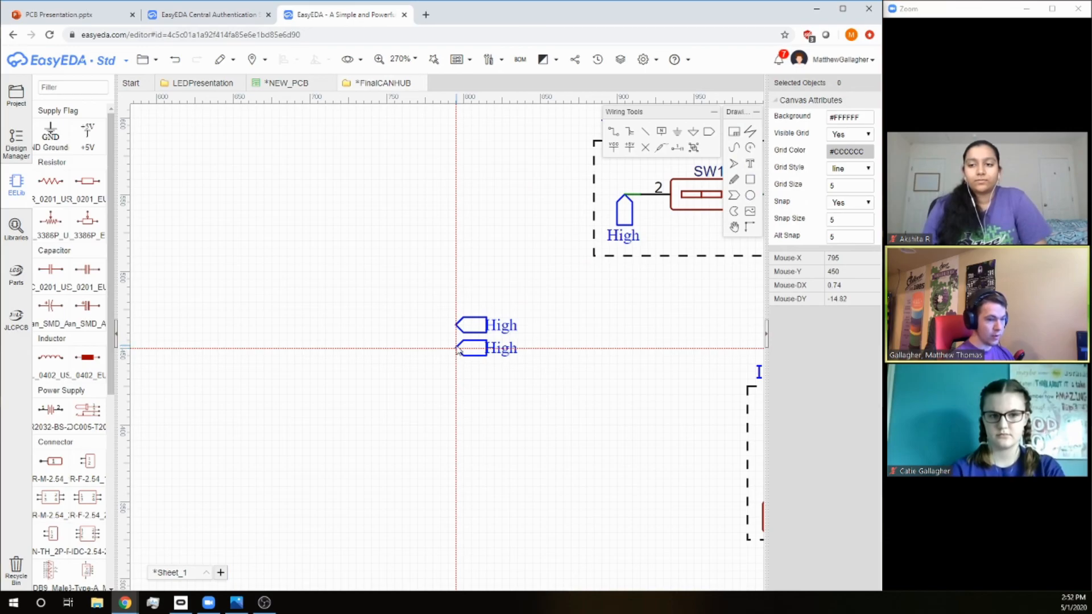
left_click(457, 341)
key("Escape")
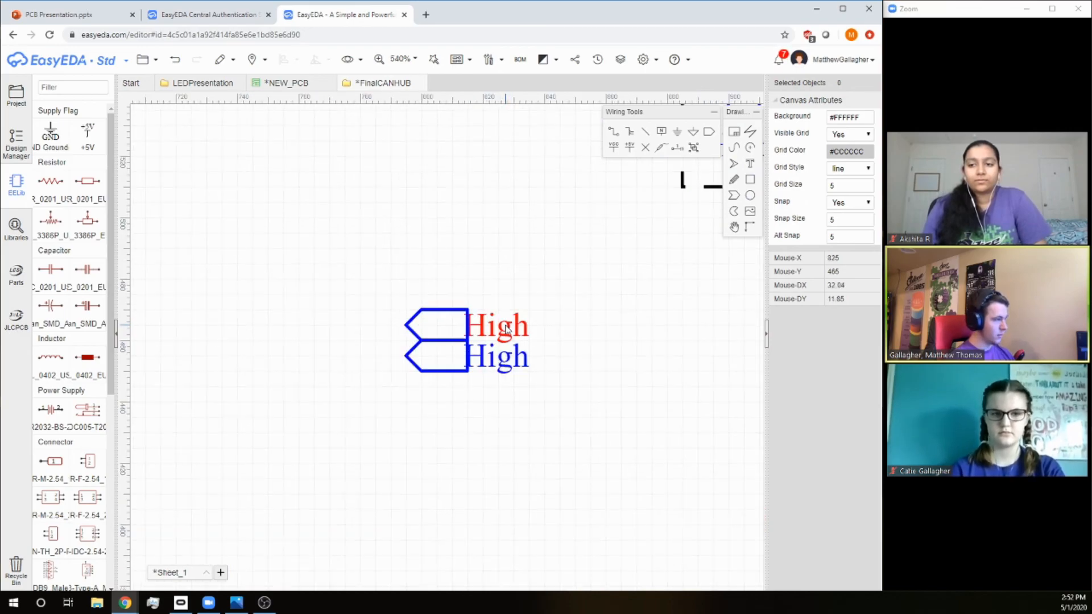
Rename the upper one of the two stacked net ports Low.
double_click(506, 328)
type("Low")
key("Return")
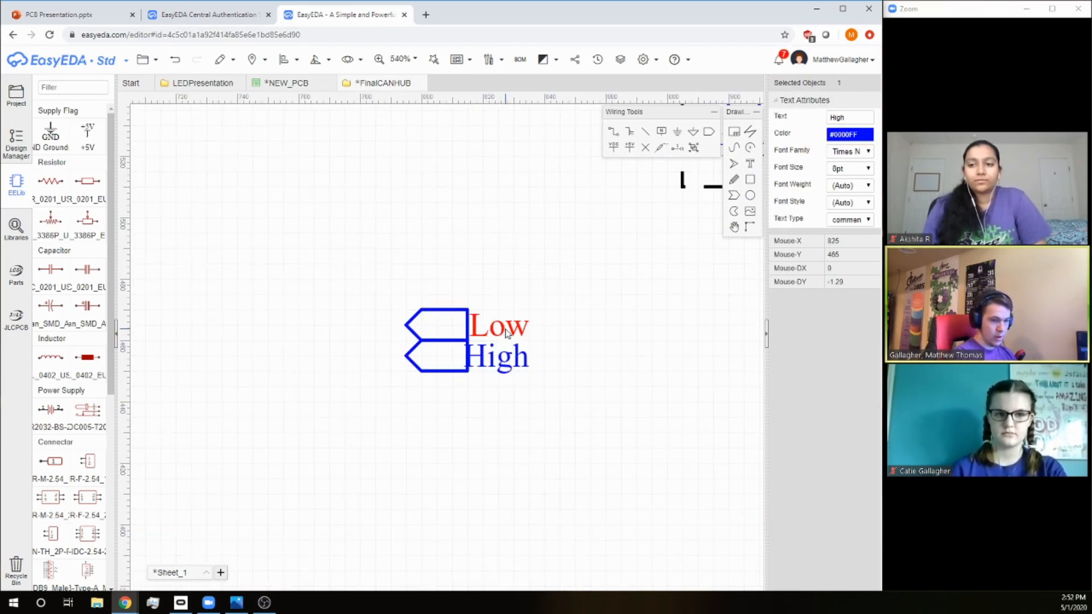
Place a two-pin female header HDR-F-2.54_1x2 left of the stacked net ports, rotated so its pins face them.
left_click(290, 231)
left_click(87, 461)
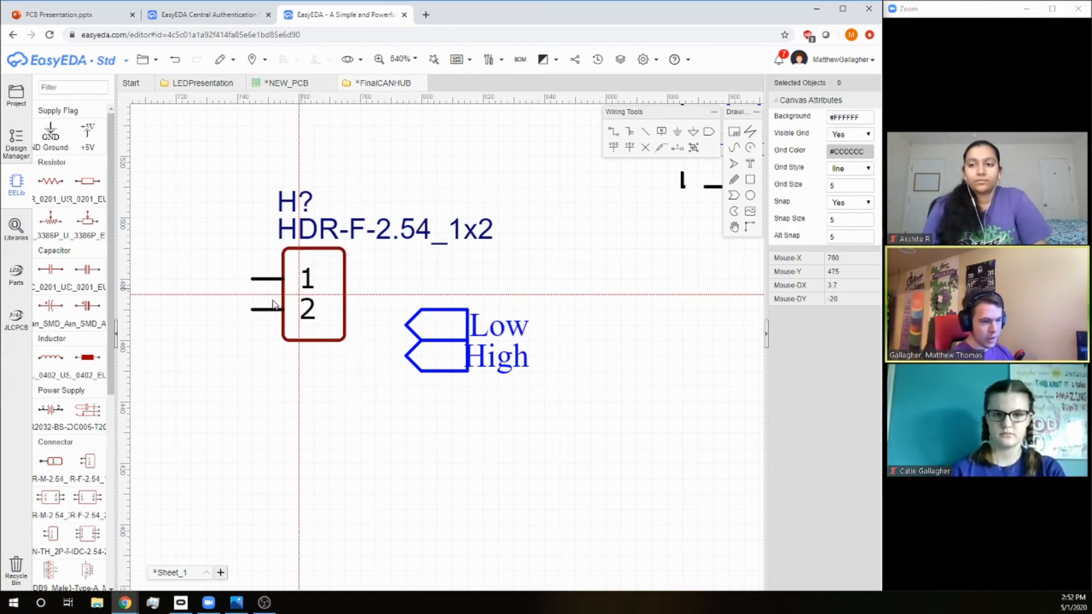
key("space")
left_click(233, 317)
scroll(583, 272, "down", 4)
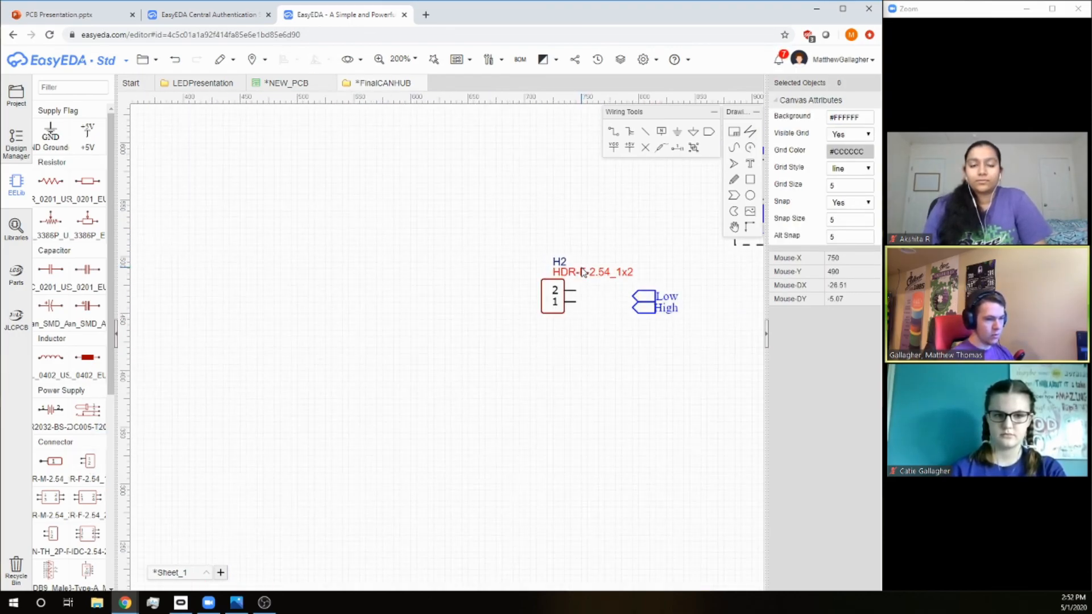
Move the two-pin header so its pins line up with the Low and High ports, and delete its part name label.
left_click_drag(568, 306, 547, 303)
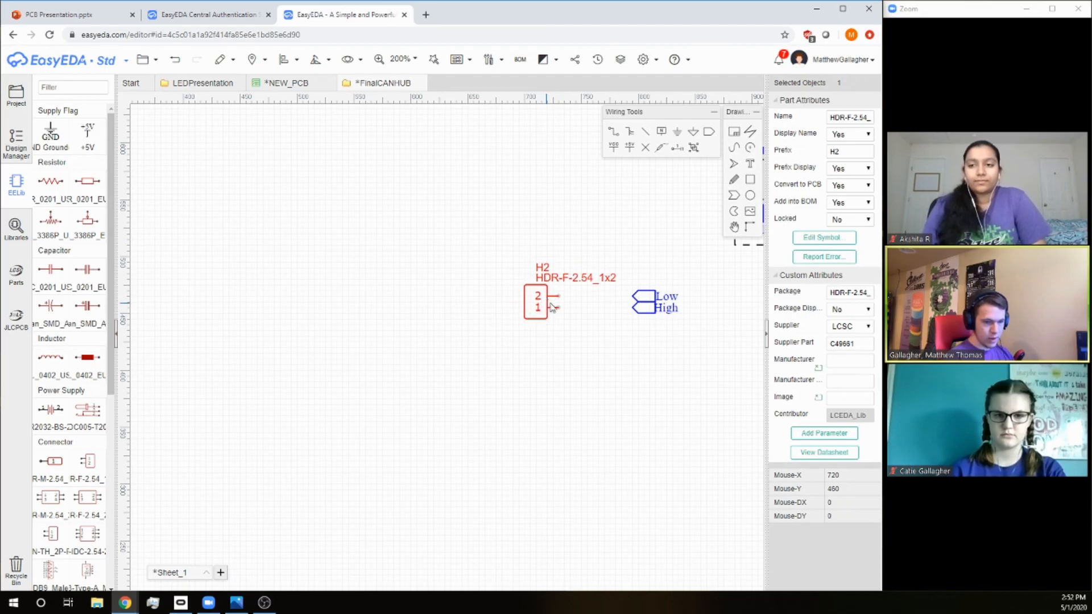
left_click(553, 301)
right_click_drag(551, 287, 502, 302)
left_click(519, 298)
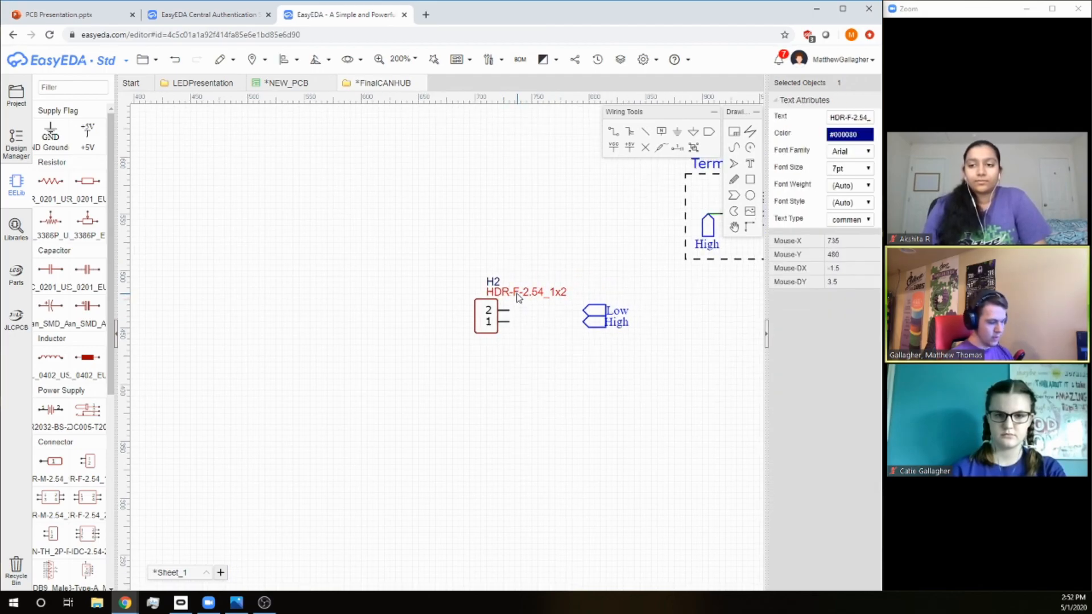
key("Delete")
left_click(474, 335)
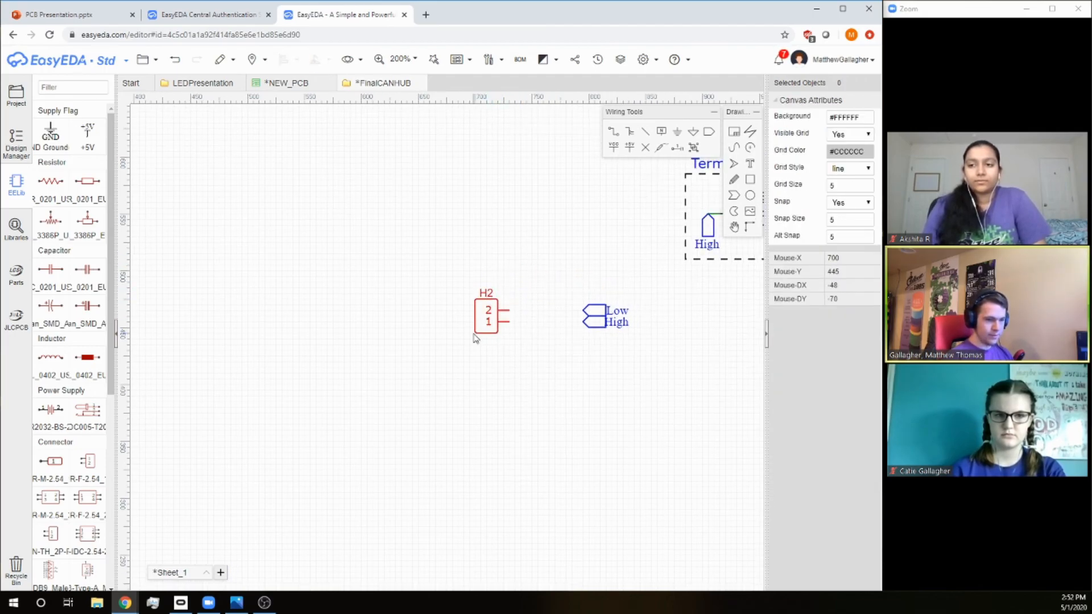
Rename header H2's pin 2 as L and its pin 1 as H.
scroll(476, 329, "up", 5)
double_click(515, 283)
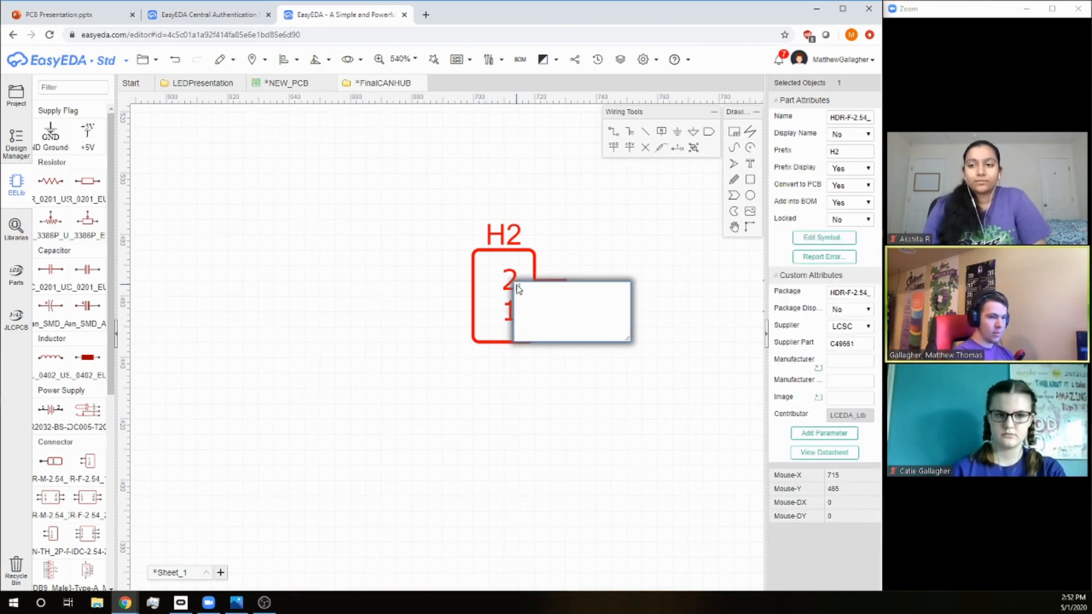
type("L")
key("Return")
double_click(507, 314)
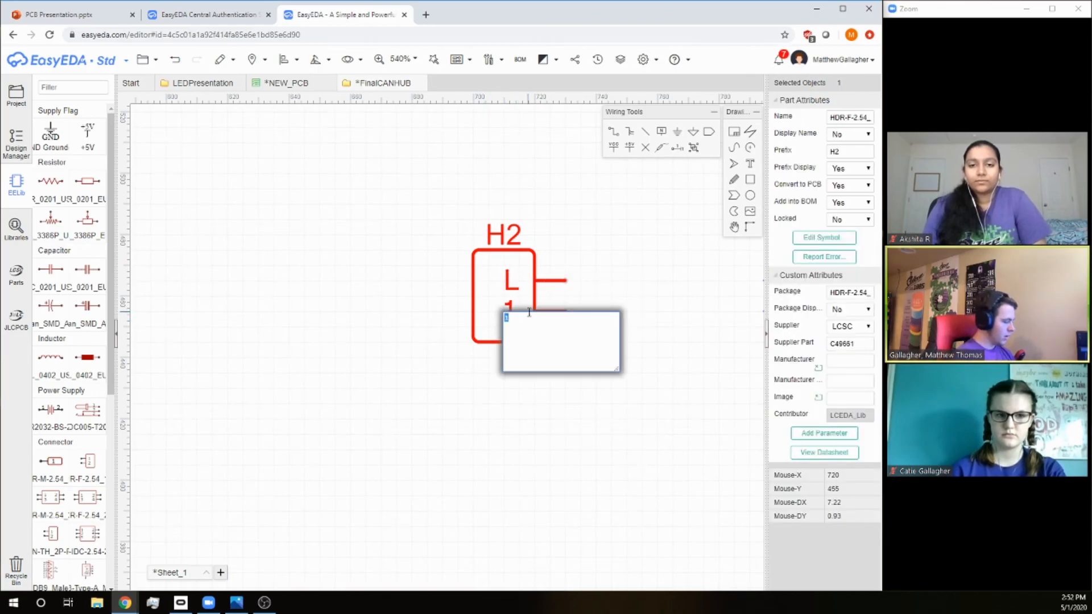
type("H")
key("Return")
Wire header H2's L pin to the Low net port and its H pin to the High net port.
right_click_drag(648, 277, 459, 306)
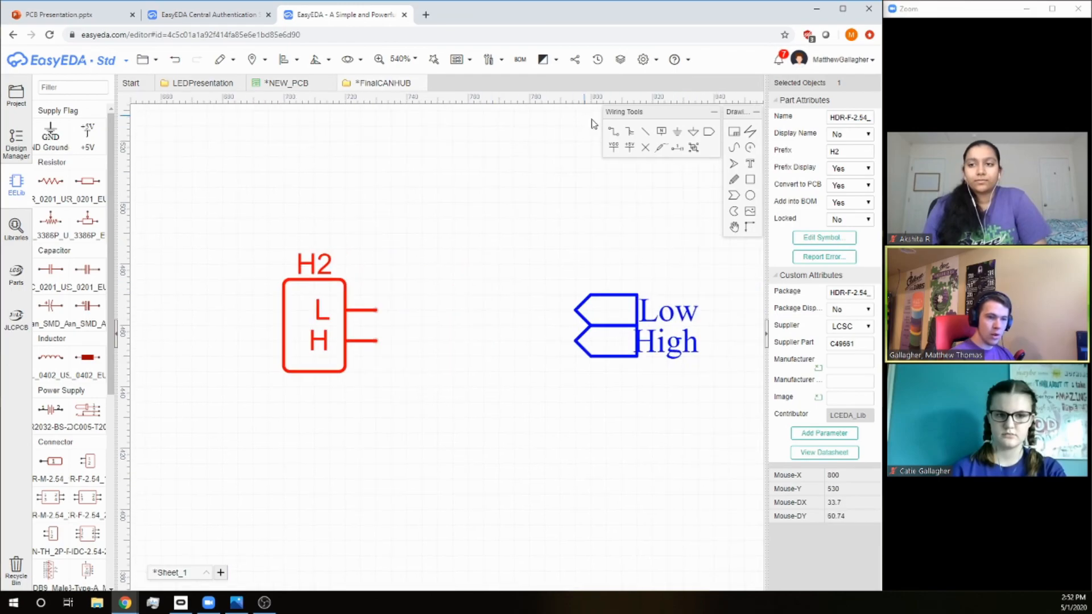
left_click(613, 131)
left_click(575, 311)
left_click(377, 310)
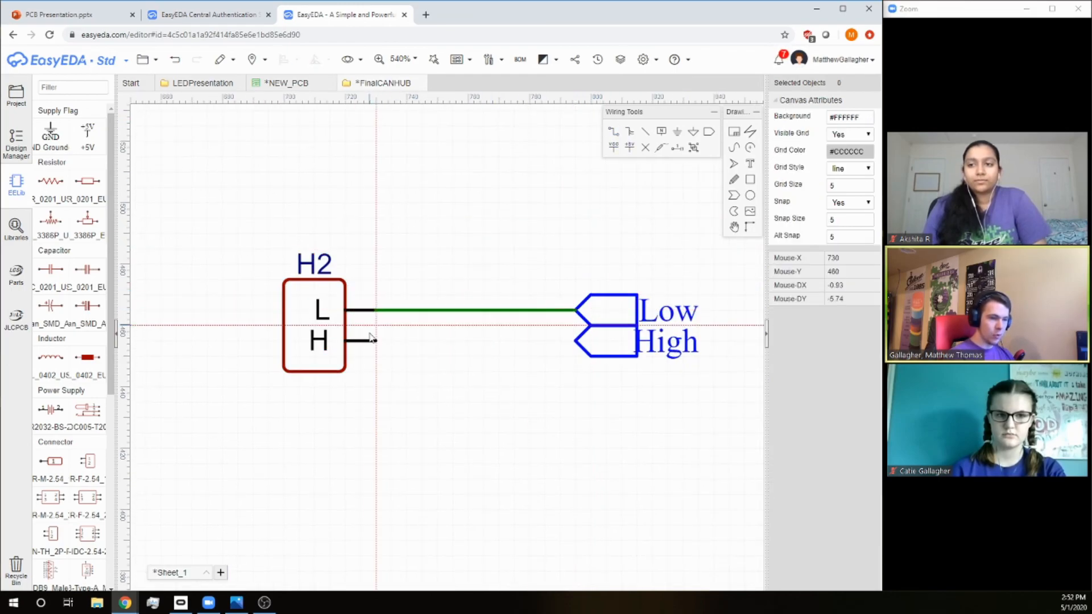
left_click(376, 341)
left_click(575, 341)
Place another HDR-F-2.54_1x2 header above the wires with pins facing down, delete its part name label and move its designator closer.
right_click_drag(473, 211, 433, 245)
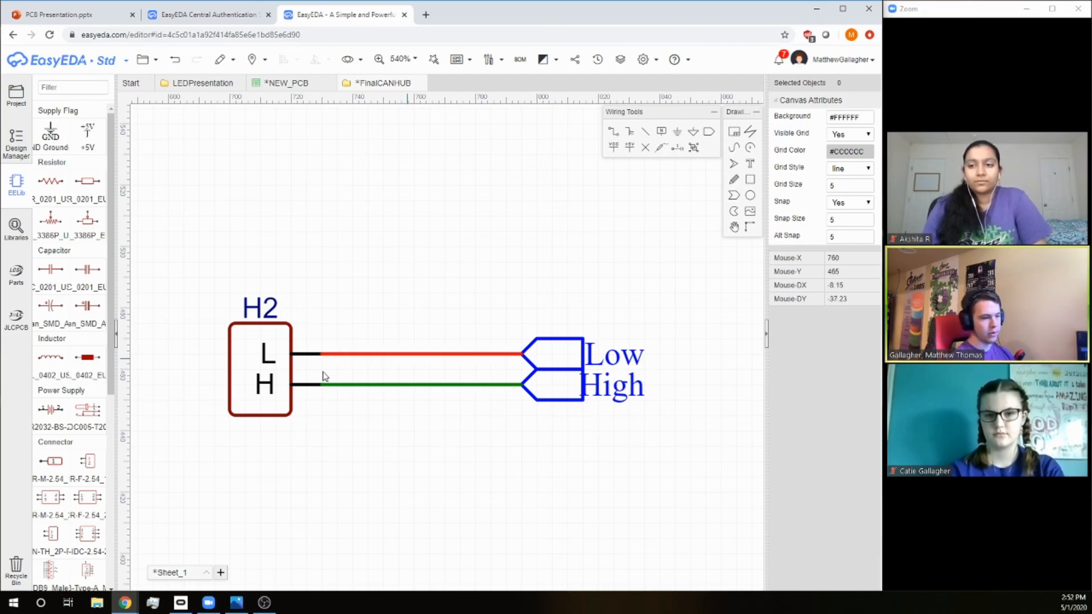
left_click(87, 461)
key("space")
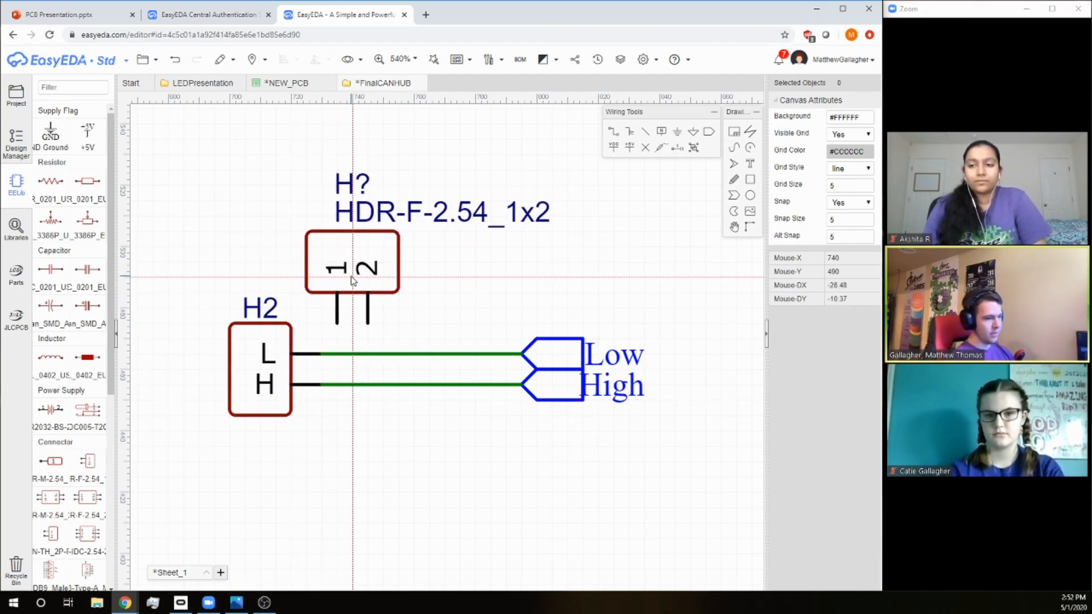
left_click(352, 278)
left_click(372, 212)
key("Delete")
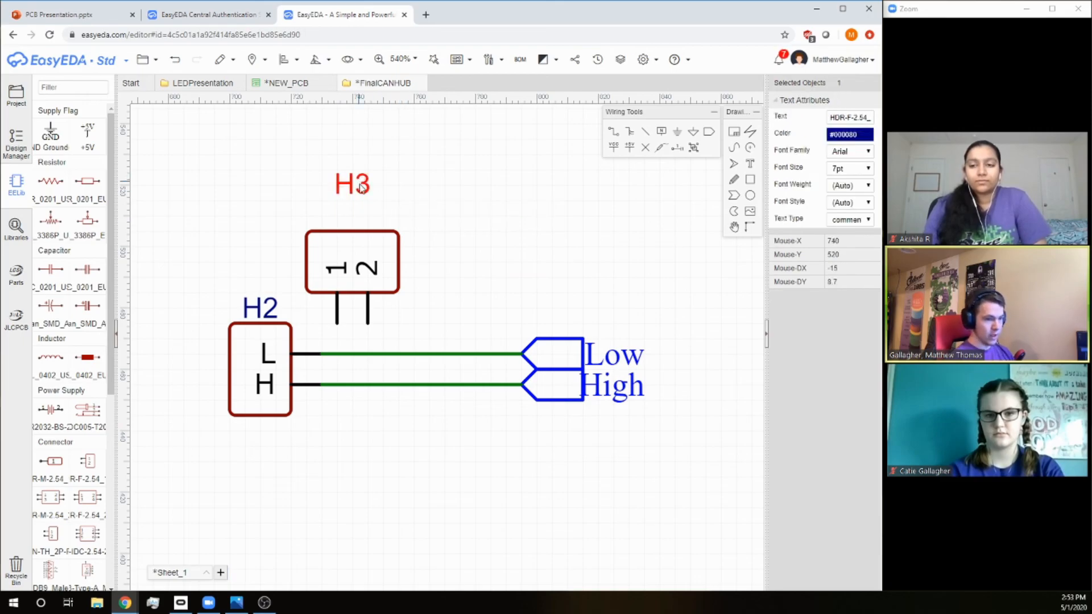
left_click_drag(360, 188, 360, 221)
Rename pin 2 of the header above the wires as L and pin 1 as H.
double_click(375, 272)
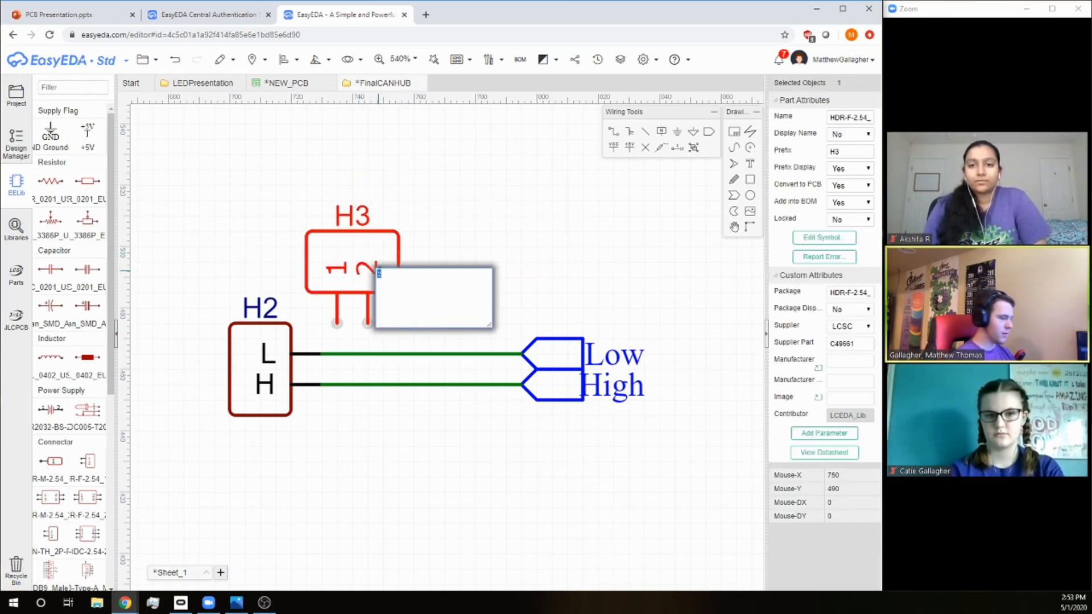
type("L")
key("Return")
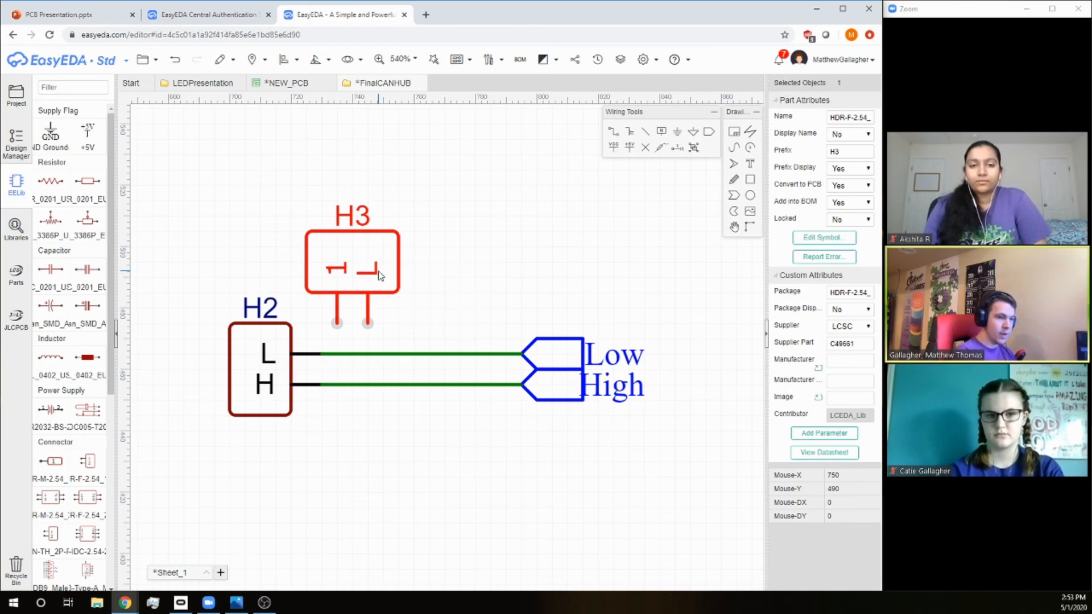
double_click(343, 272)
type("H")
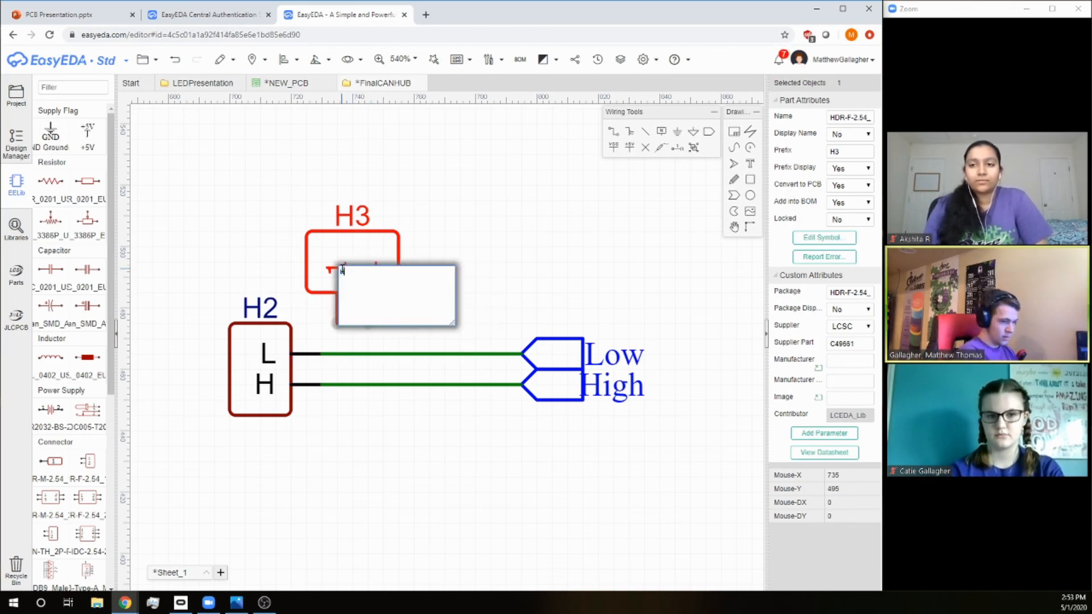
key("Return")
left_click(550, 197)
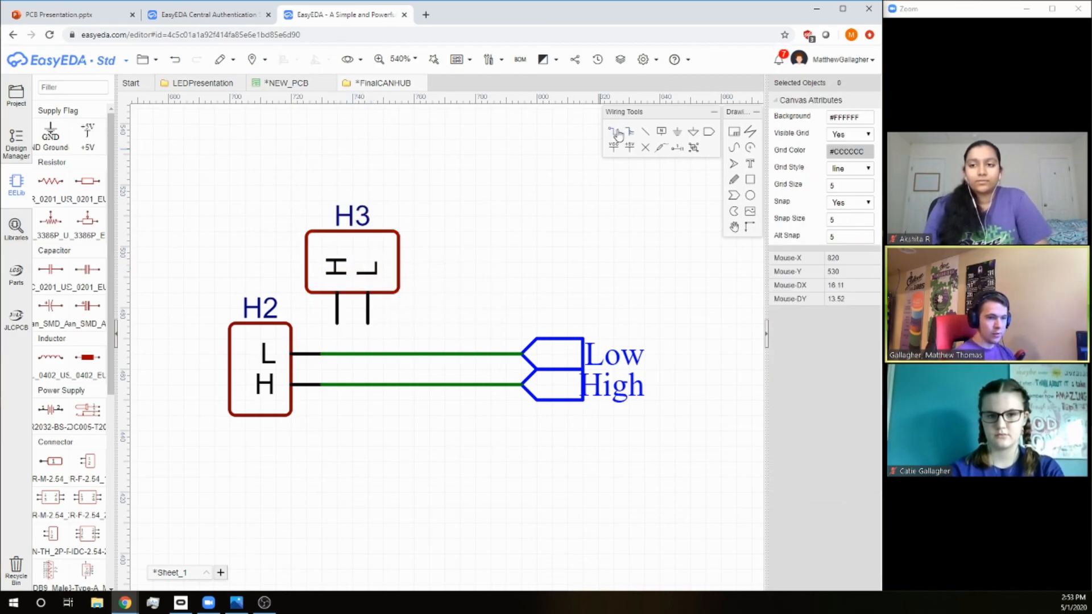
Wire header H3's H pin down to the High line and its L pin down to the Low line.
left_click(618, 135)
left_click(337, 322)
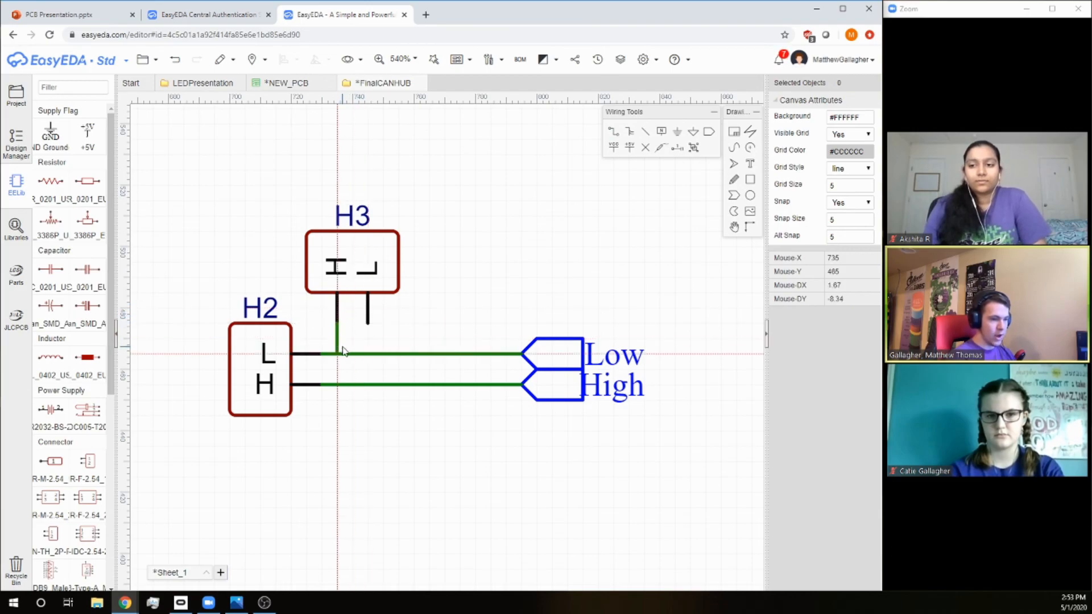
left_click(337, 385)
left_click(368, 322)
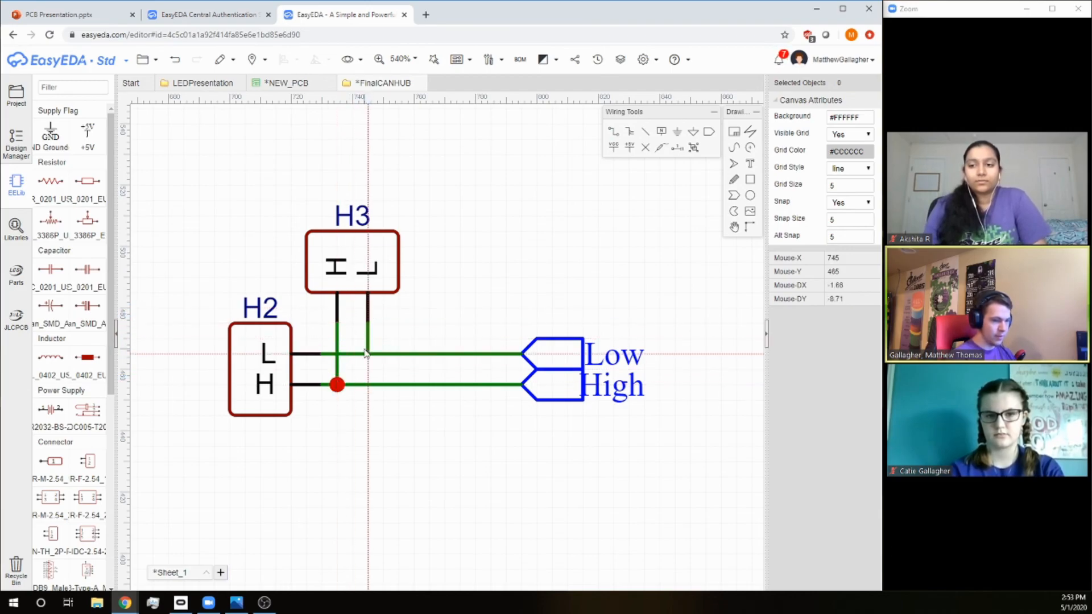
left_click(368, 354)
key("Escape")
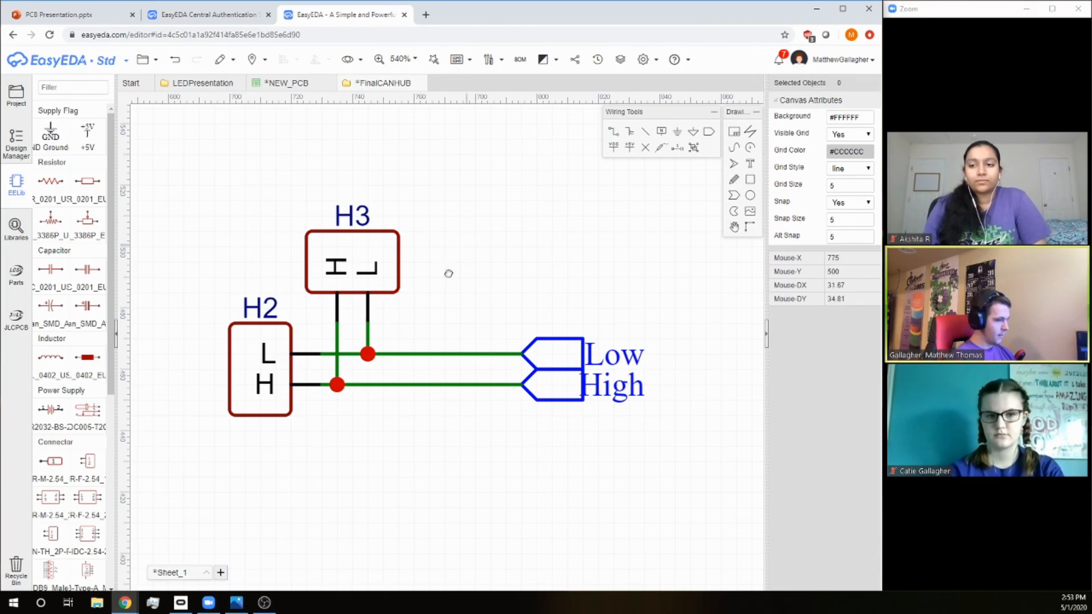
Copy header H3 together with its two wires and paste it beside the original, connected to the Low and High lines.
right_click_drag(448, 274, 356, 337)
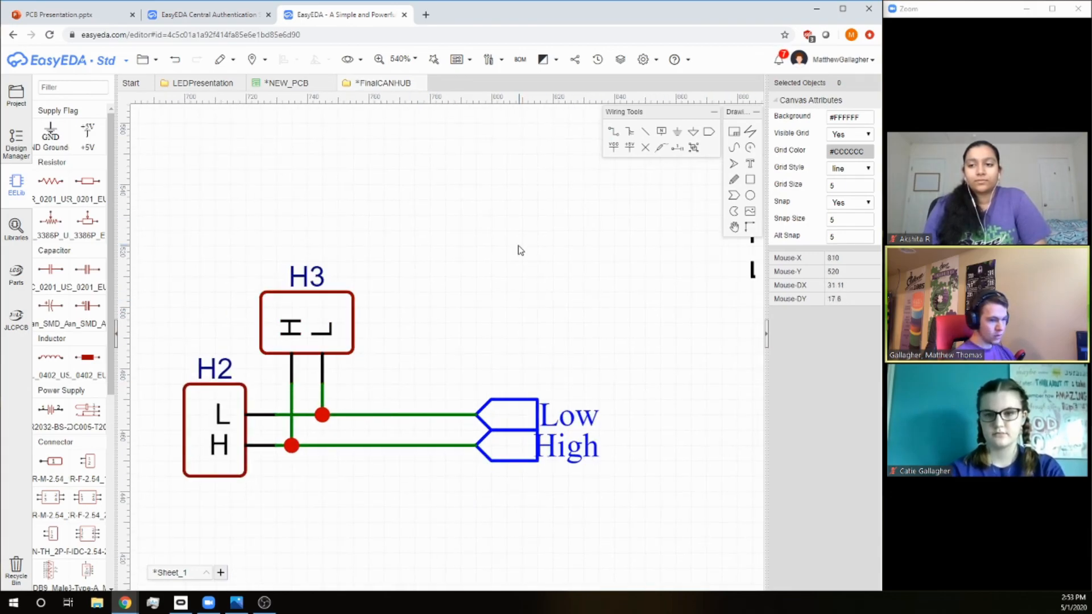
right_click_drag(454, 339, 562, 309)
left_click(452, 323)
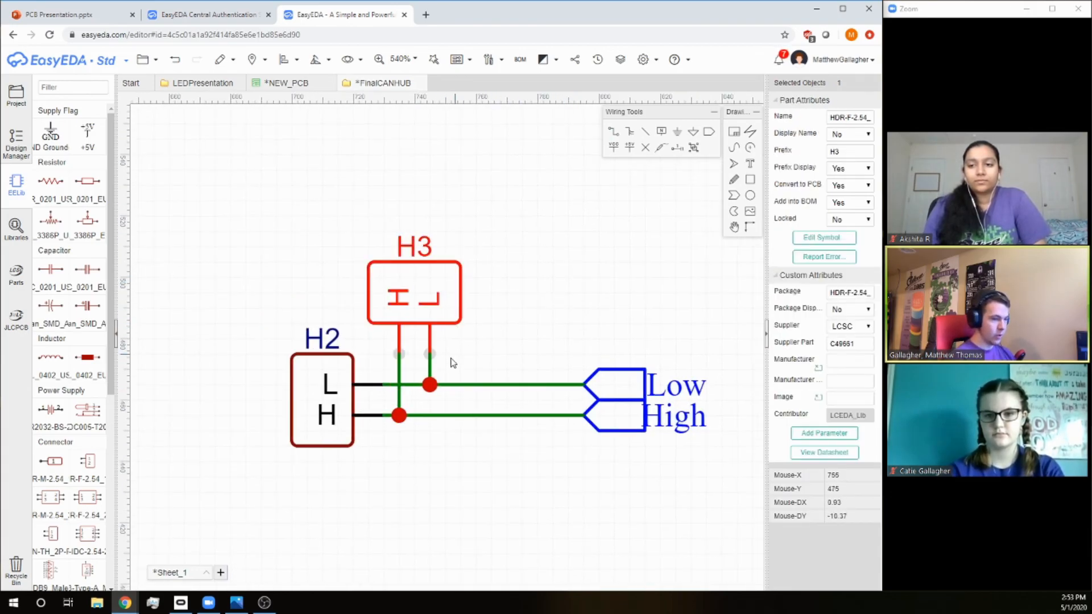
left_click(400, 374, "ctrl")
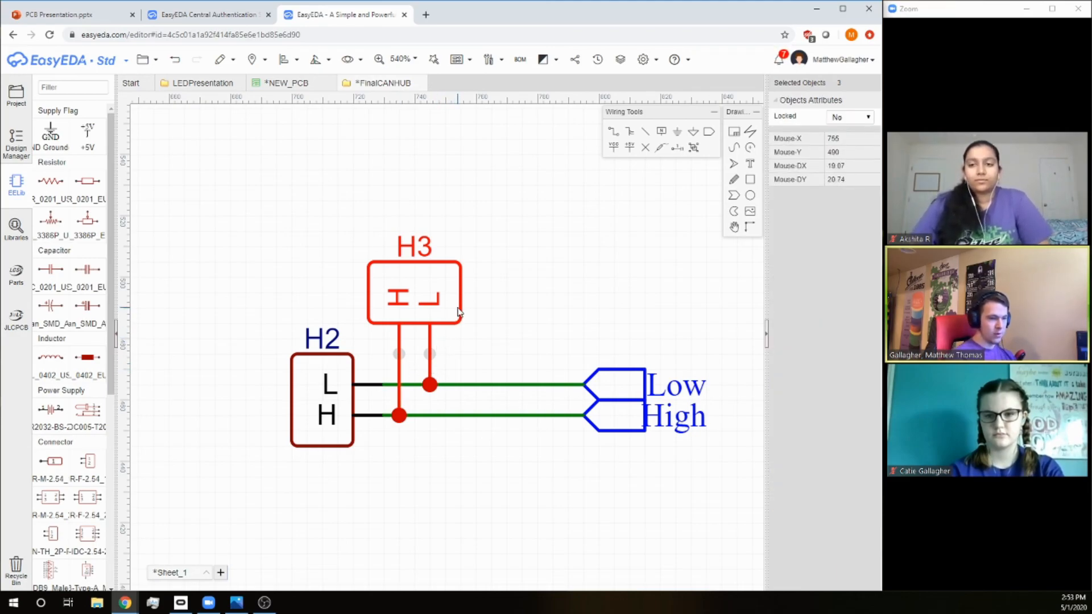
key("ctrl+c")
key("ctrl+v")
left_click(518, 312)
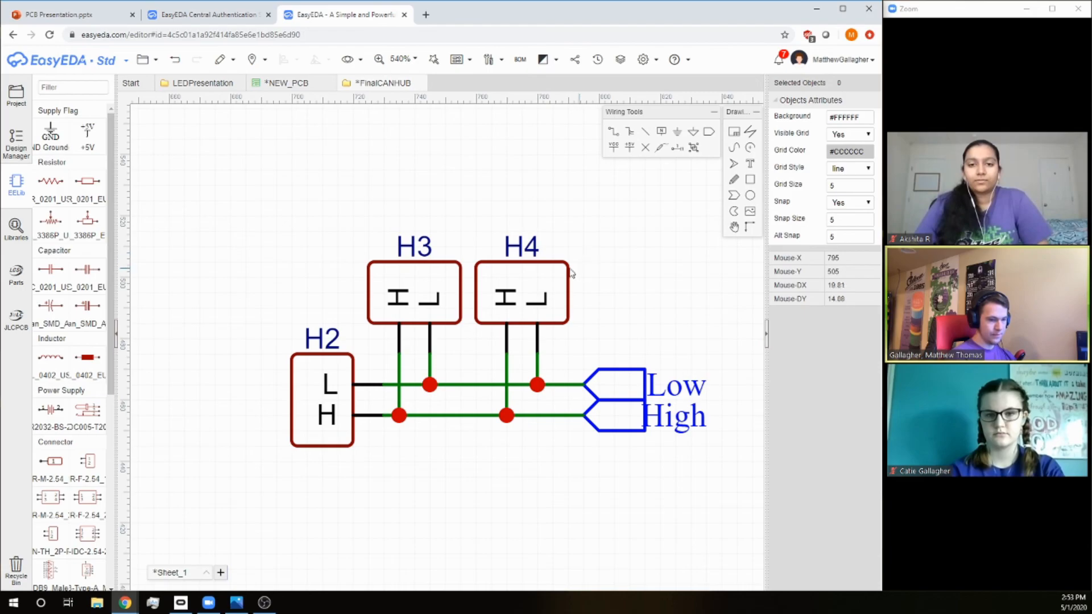
Draw a rectangle about 85 units high around headers H2, H3, H4 and their net ports, with a dashed stroke style.
right_click_drag(557, 268, 480, 282)
scroll(561, 311, "down", 2)
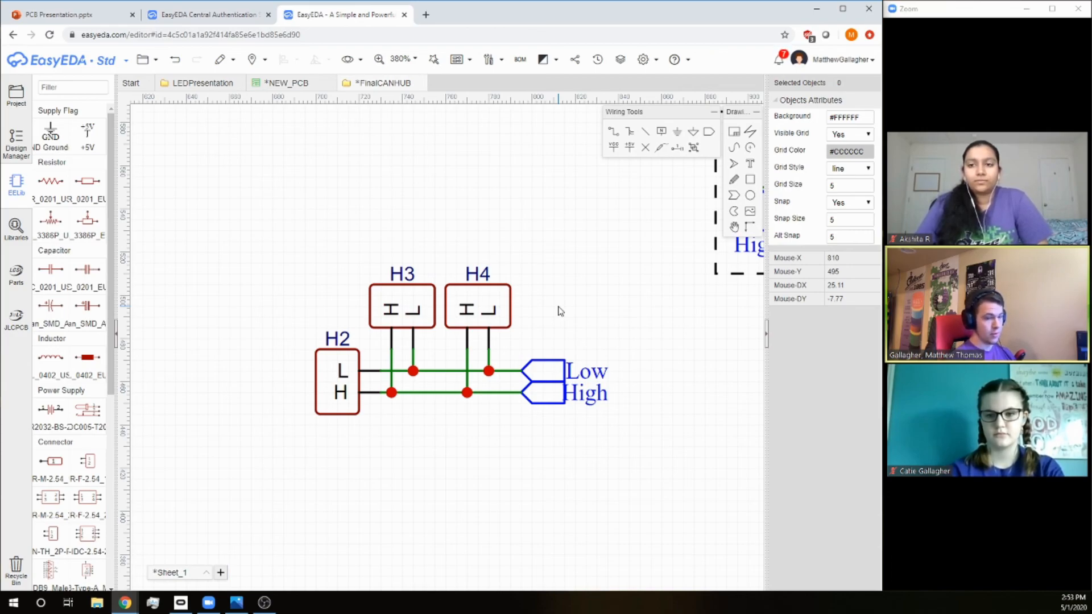
right_click_drag(452, 154, 428, 167)
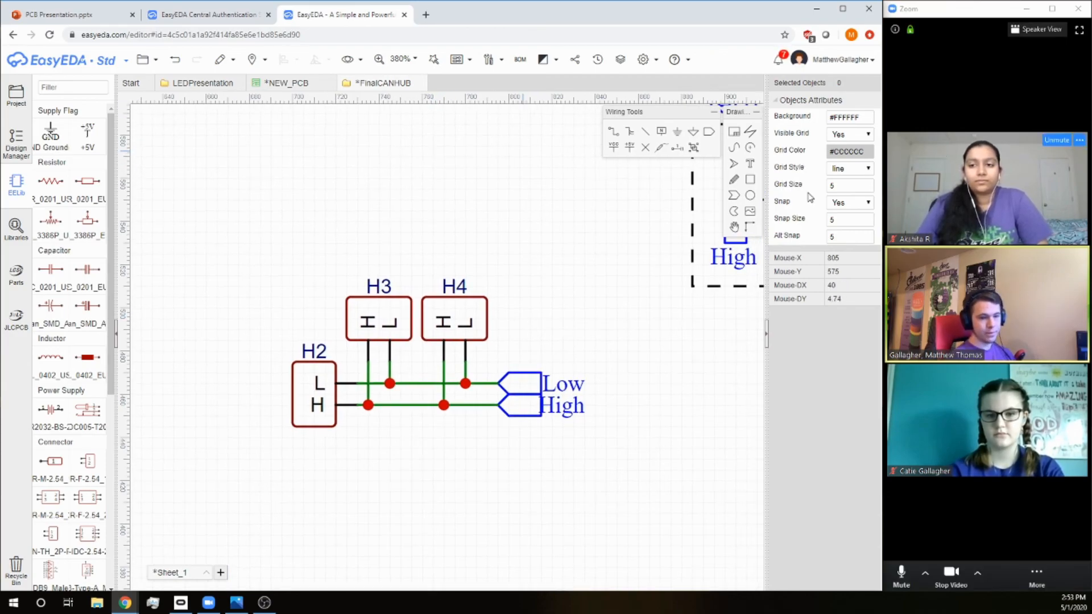
left_click(751, 181)
left_click_drag(271, 450, 606, 264)
left_click(589, 265)
left_click(847, 153)
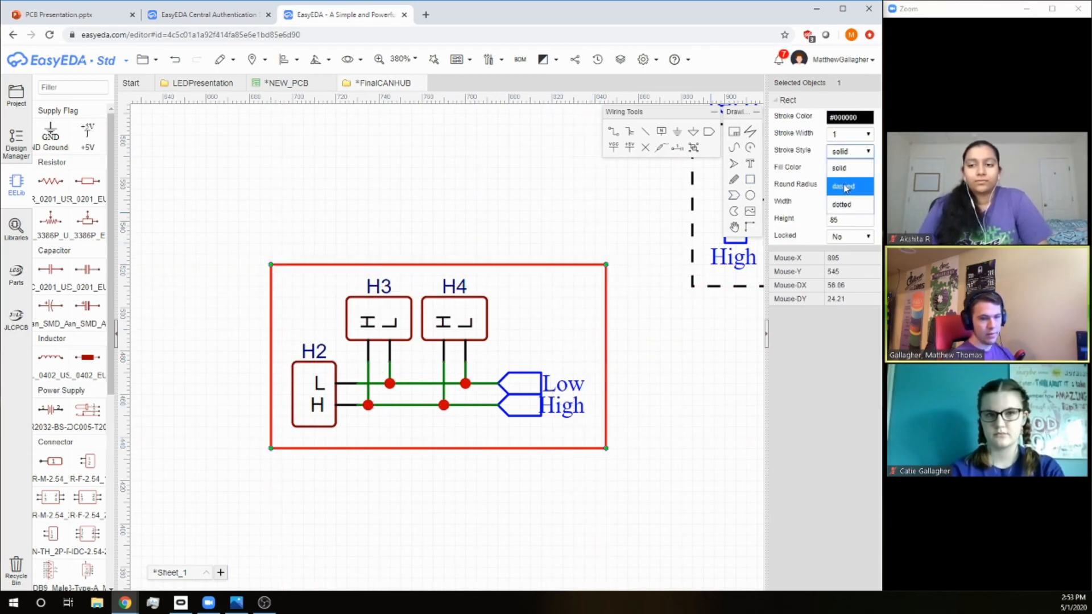
left_click(846, 186)
Add the text label Connections above the upper left corner of the new dashed box.
left_click(750, 164)
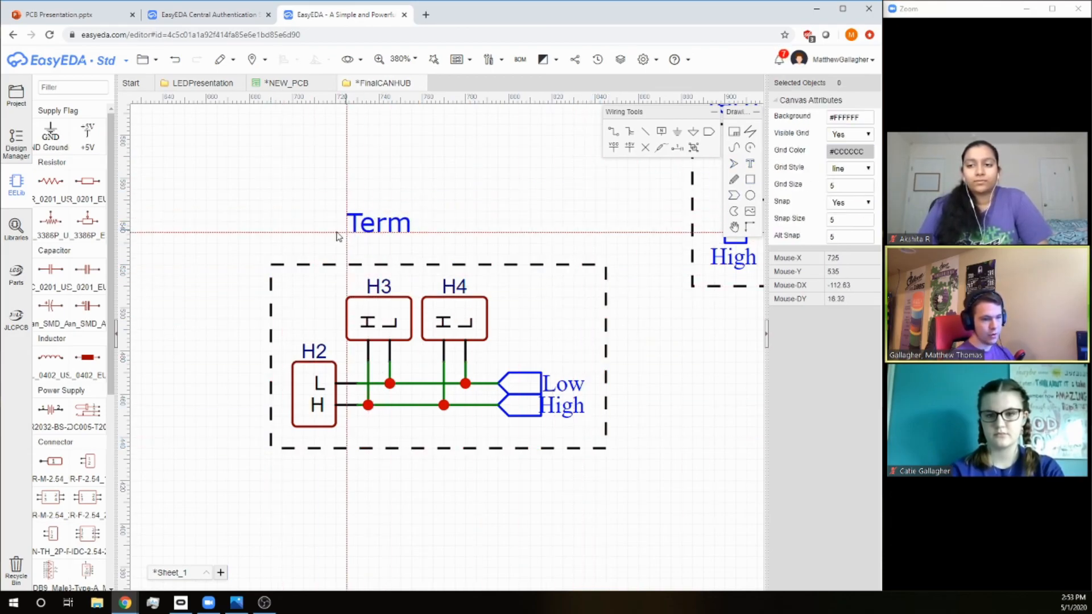
left_click(281, 255)
double_click(307, 246)
type("Connections")
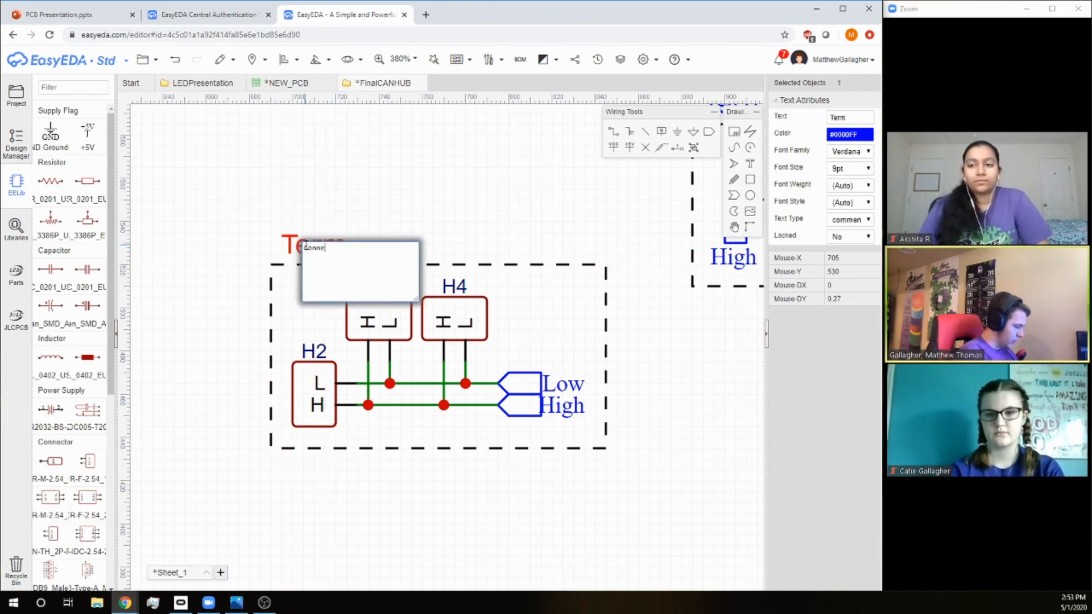
key("Return")
left_click(541, 180)
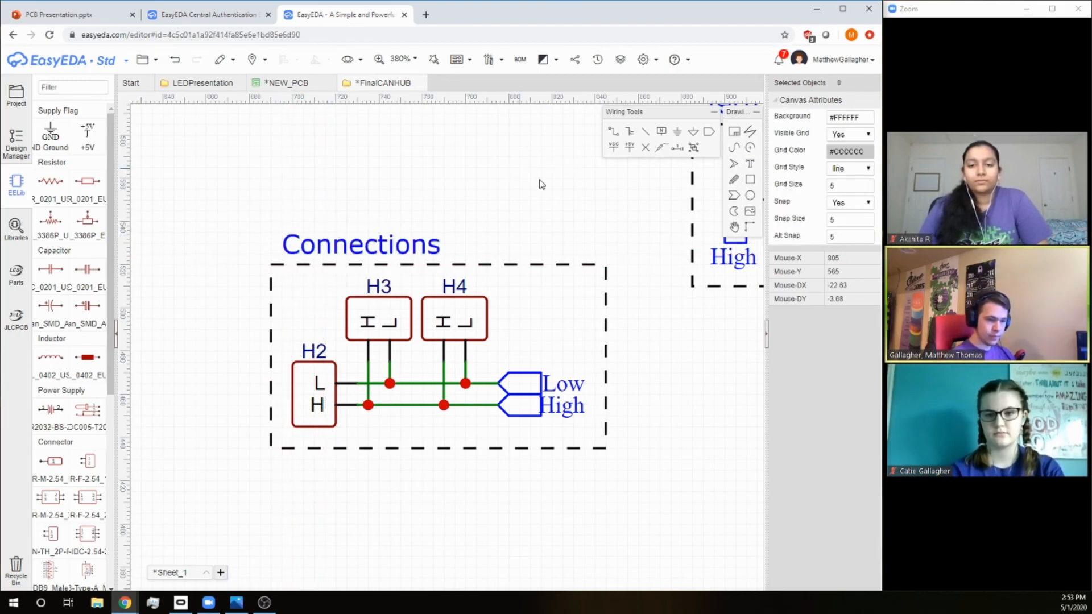
Save the CAN hub schematic and convert it to a PCB.
scroll(541, 180, "down", 5)
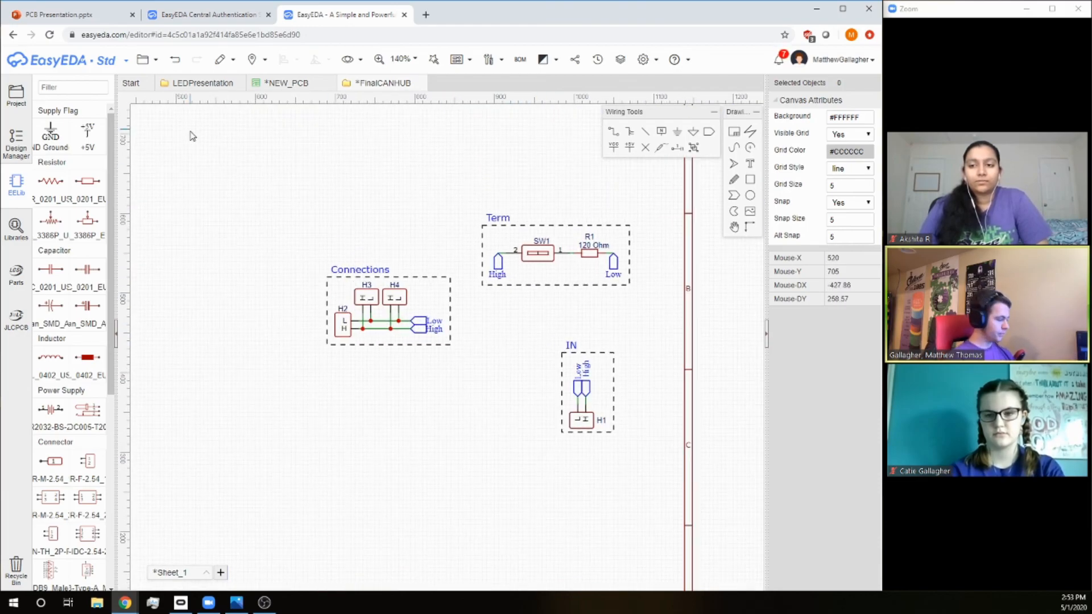
key("ctrl+s")
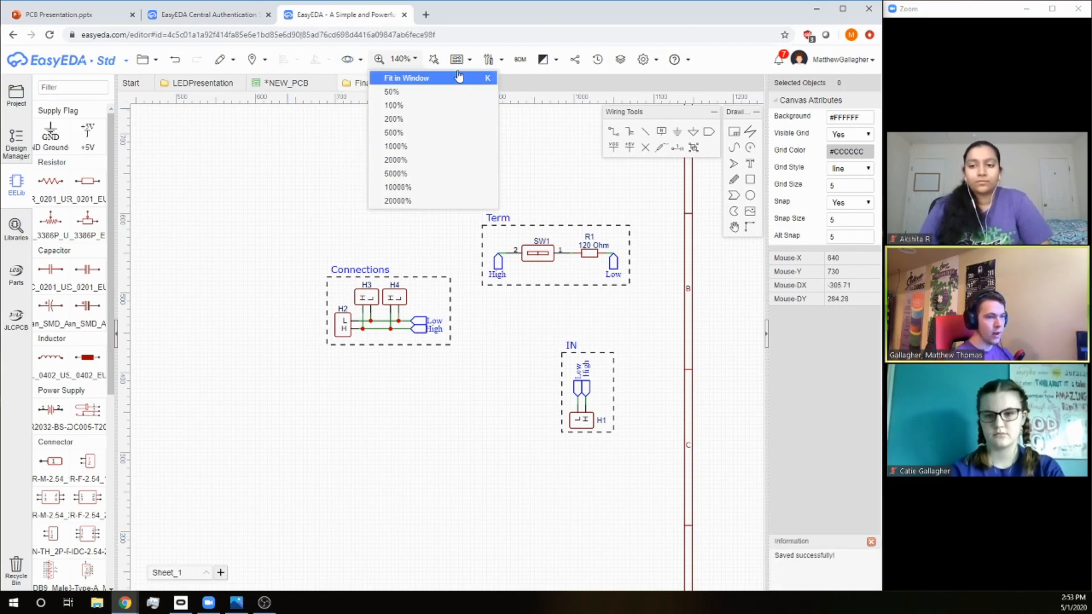
mouse_move(469, 59)
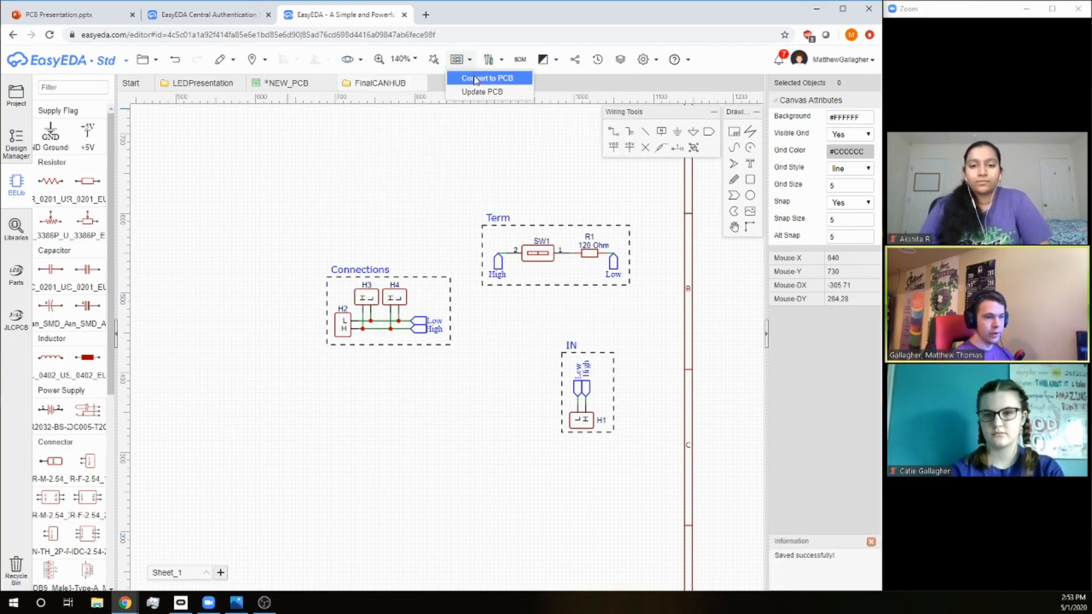
left_click(477, 78)
Enlarge the board outline by moving its right edge outward and its lower edge down past the switch.
scroll(398, 284, "up", 6)
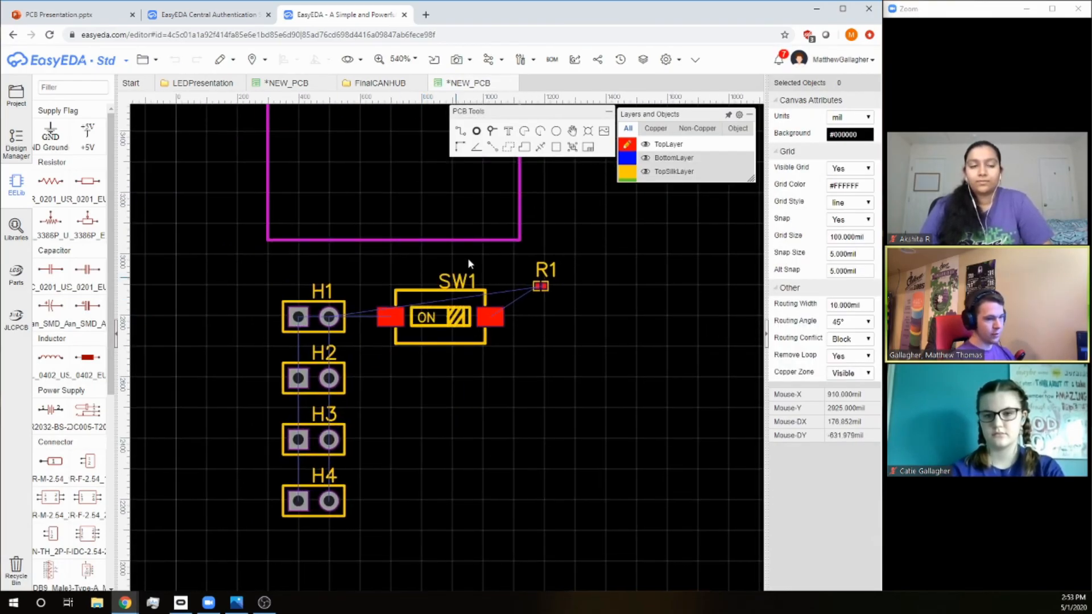
right_click_drag(549, 265, 507, 302)
left_click(477, 241)
right_click_drag(570, 283, 568, 321)
scroll(514, 313, "down", 2)
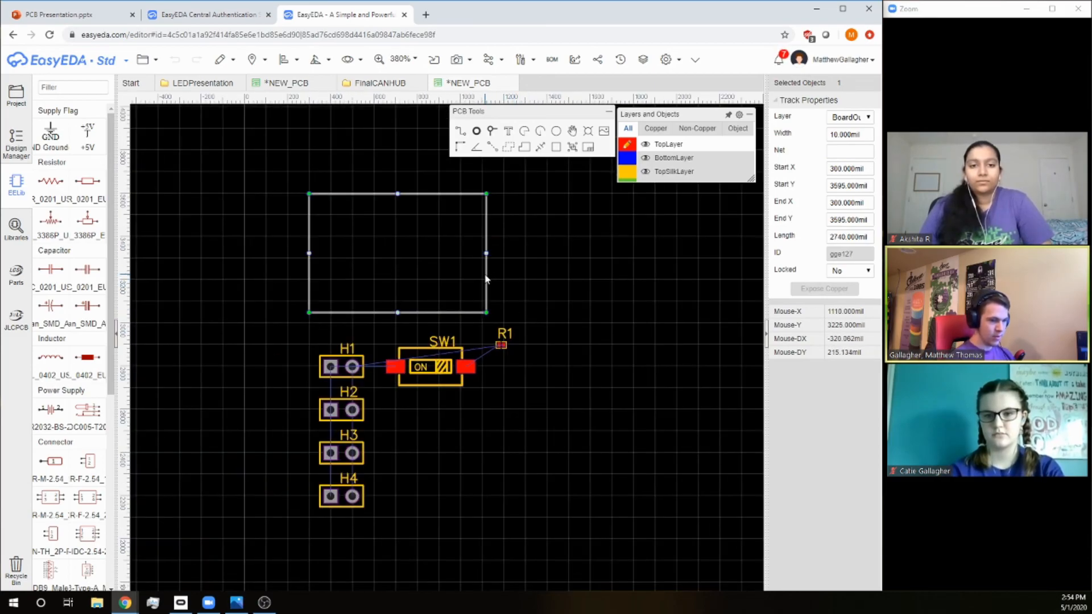
left_click_drag(486, 278, 630, 274)
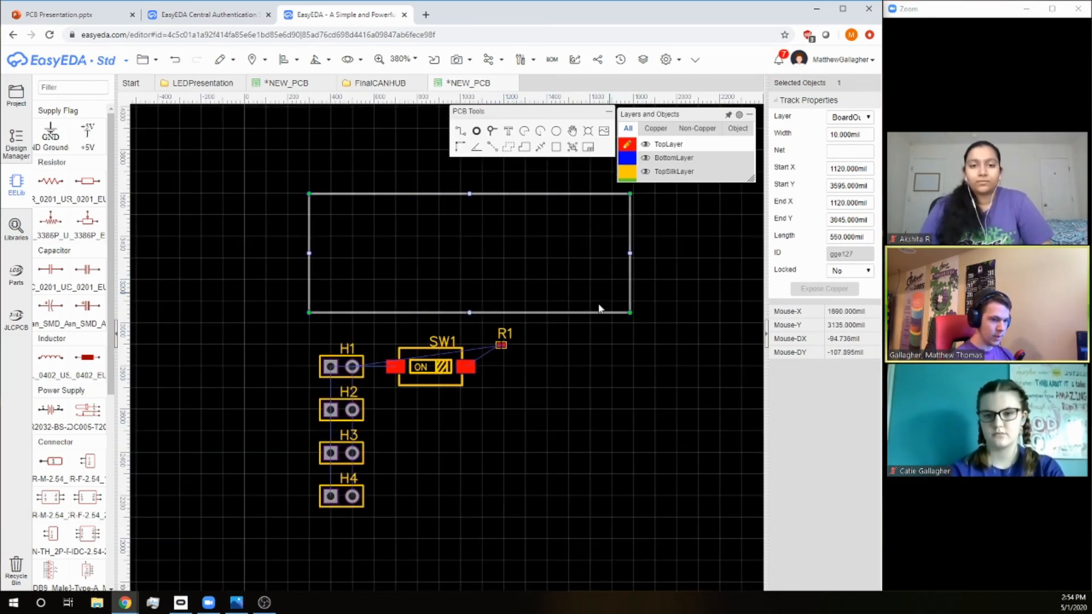
left_click_drag(588, 314, 587, 399)
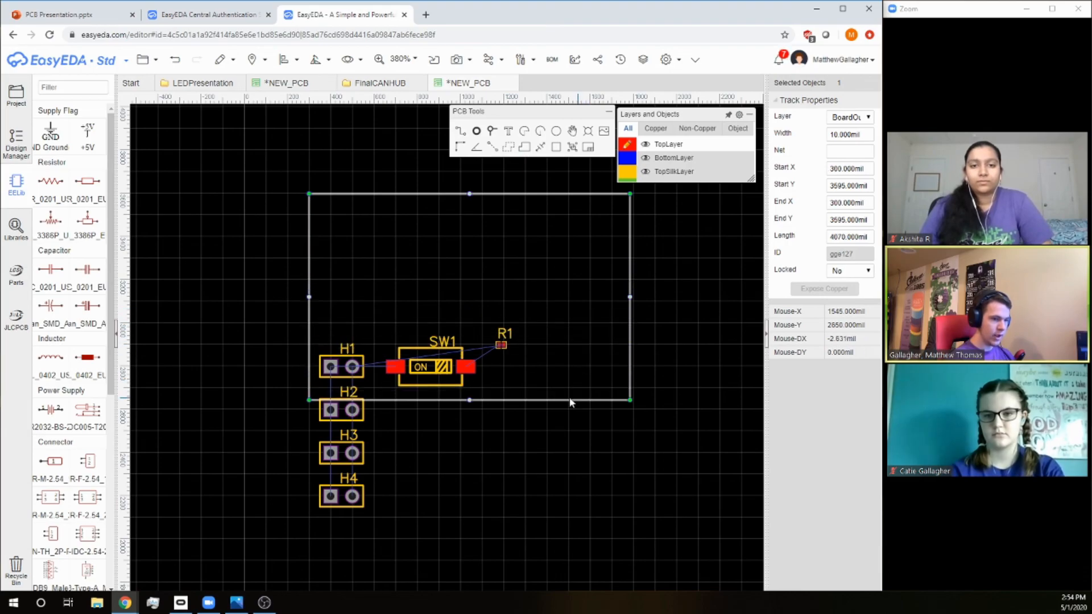
Move switch SW1 up inside the board outline and line resistor R1 up level with its right-hand pad.
left_click(512, 381)
left_click(462, 349)
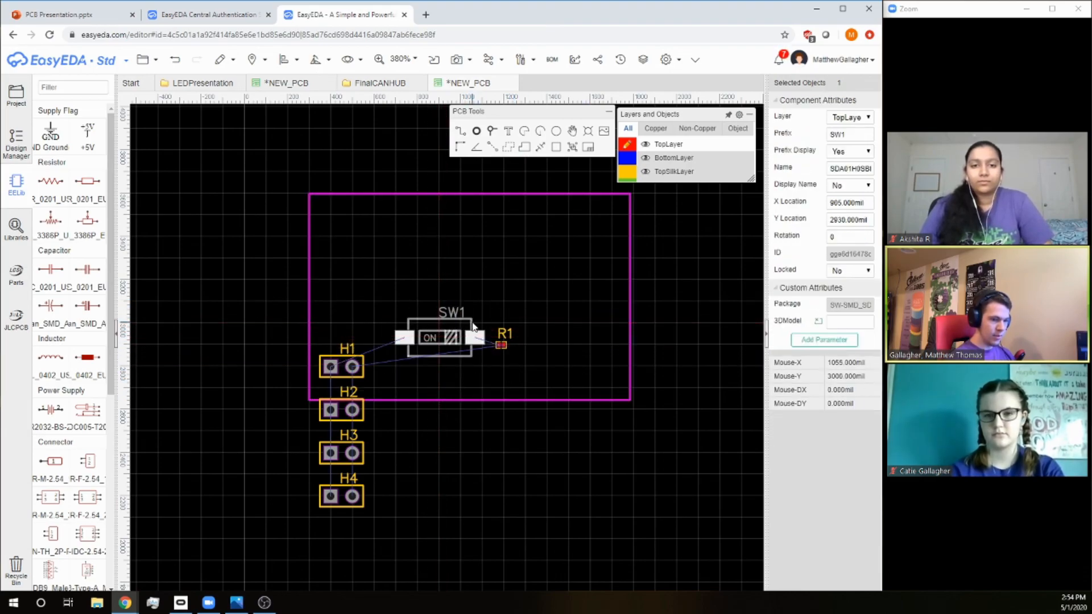
left_click(473, 320)
scroll(473, 349, "up", 4)
left_click_drag(461, 353, 486, 274)
Move R1 and SW1 together up to the centre of the board outline.
left_click(581, 326)
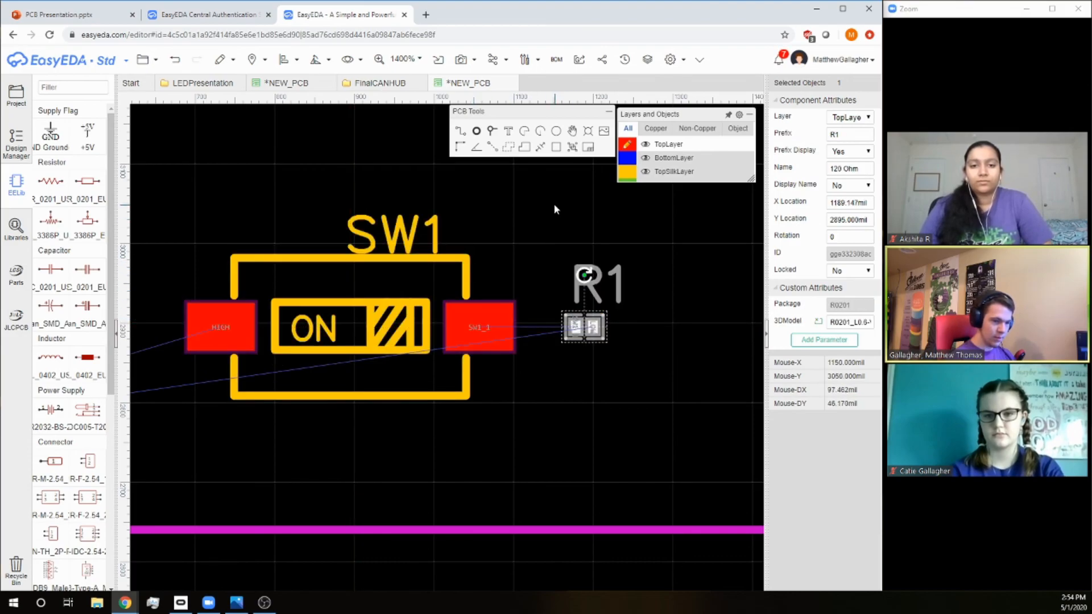
left_click(467, 276, "ctrl")
scroll(485, 215, "down", 5)
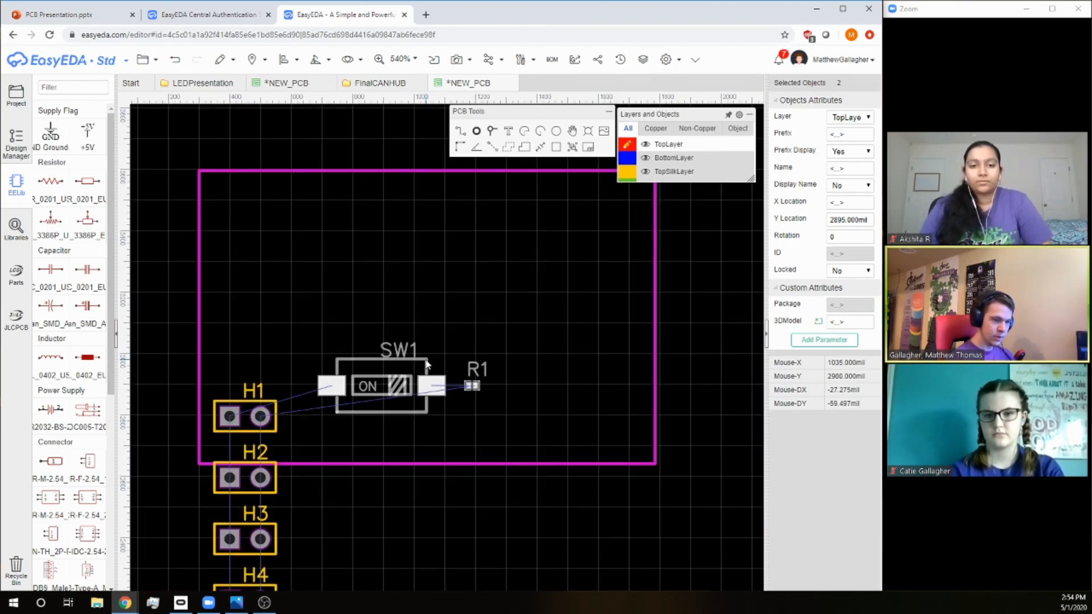
left_click_drag(408, 386, 452, 301)
left_click(486, 260)
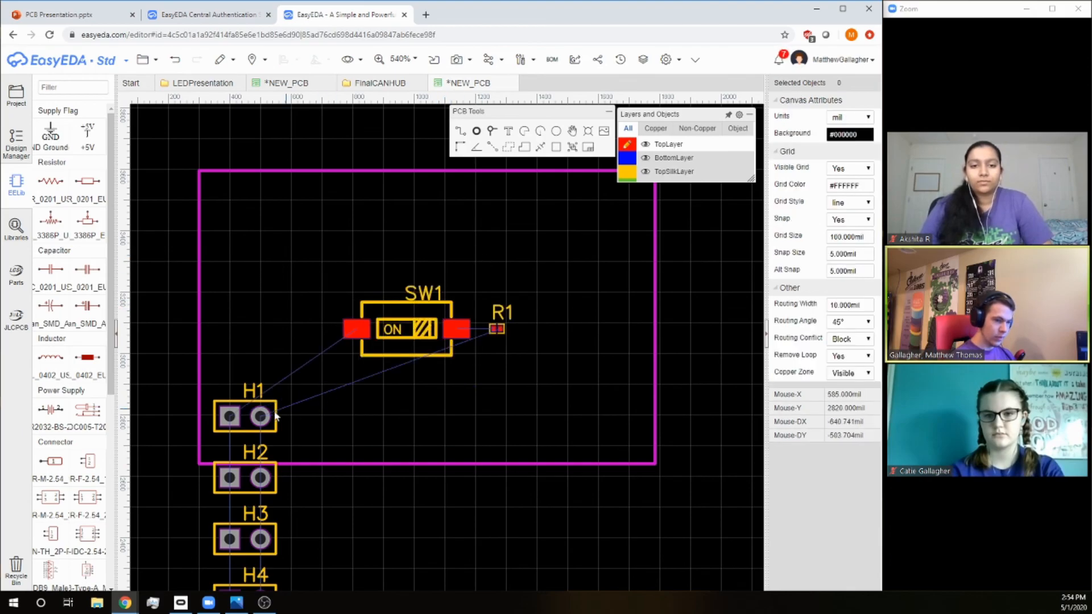
Place header H1 above the switch and header H2, rotated to 90°, near the board's left edge.
left_click_drag(279, 410, 426, 208)
left_click_drag(270, 485, 264, 325)
key("space")
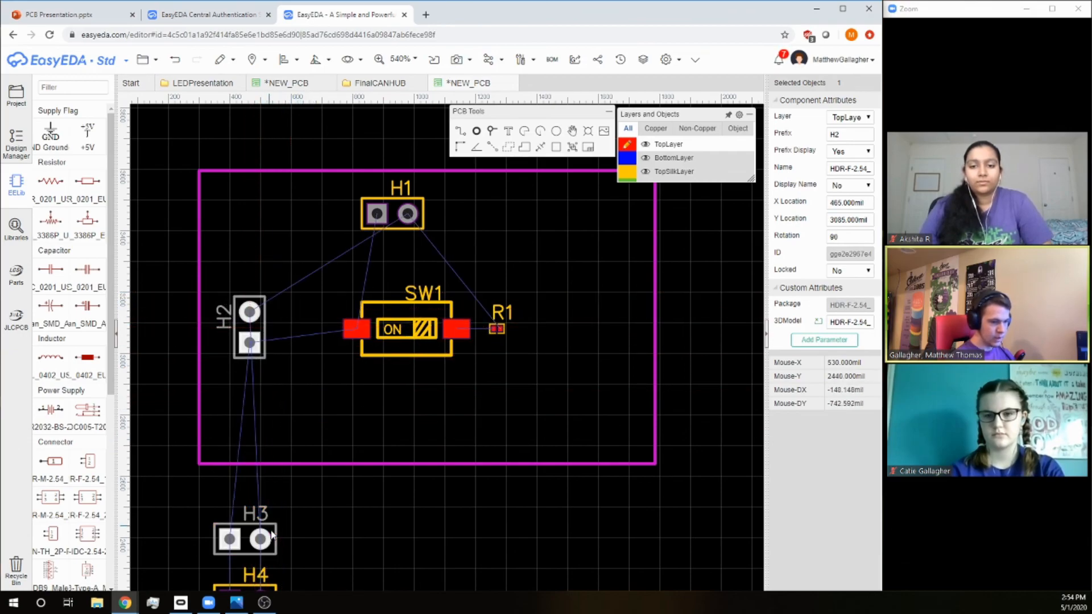
Place header H3 below the switch, rotated to 180°, and shift H1 right to about X 1025 mil.
left_click_drag(262, 540, 391, 427)
key("space")
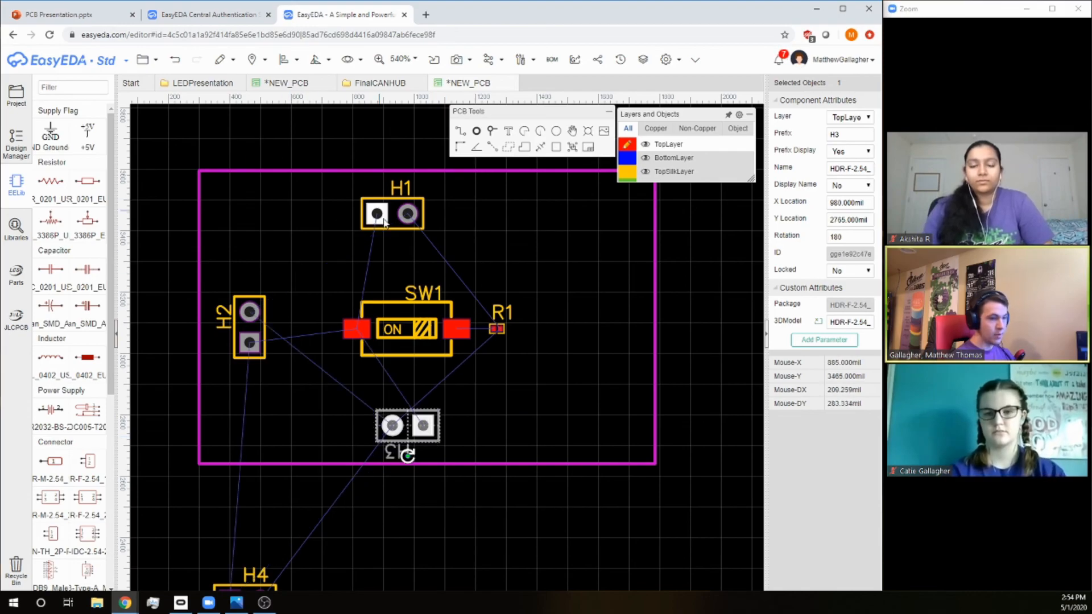
left_click_drag(396, 230, 424, 229)
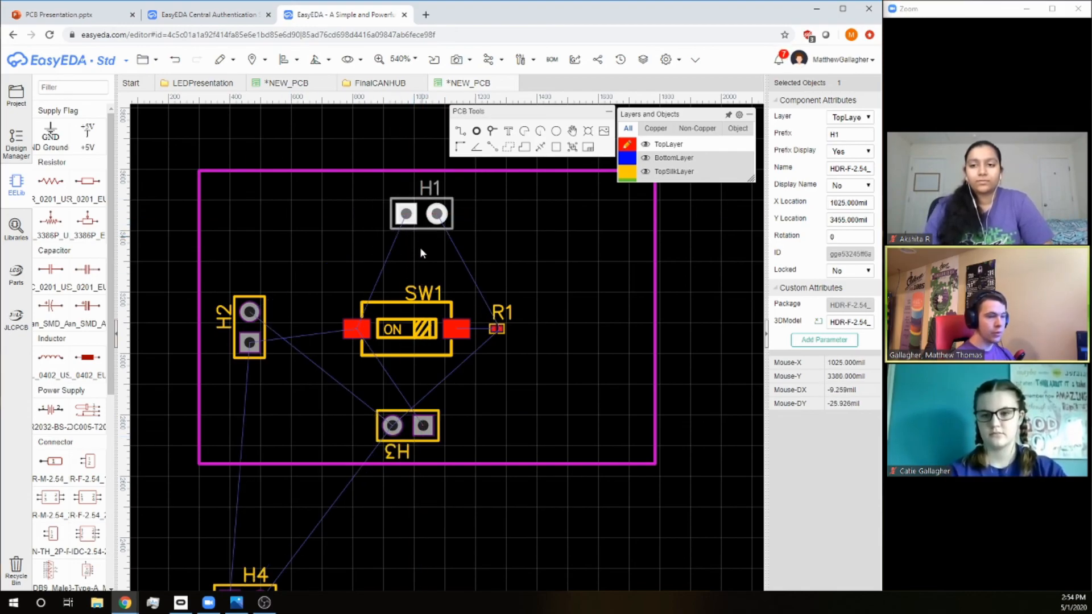
Rotate header H4 to 270° and place it near the board's right edge at about X 1680, Y 3100 mil.
right_click_drag(292, 560, 307, 503)
left_click(291, 534)
key("space")
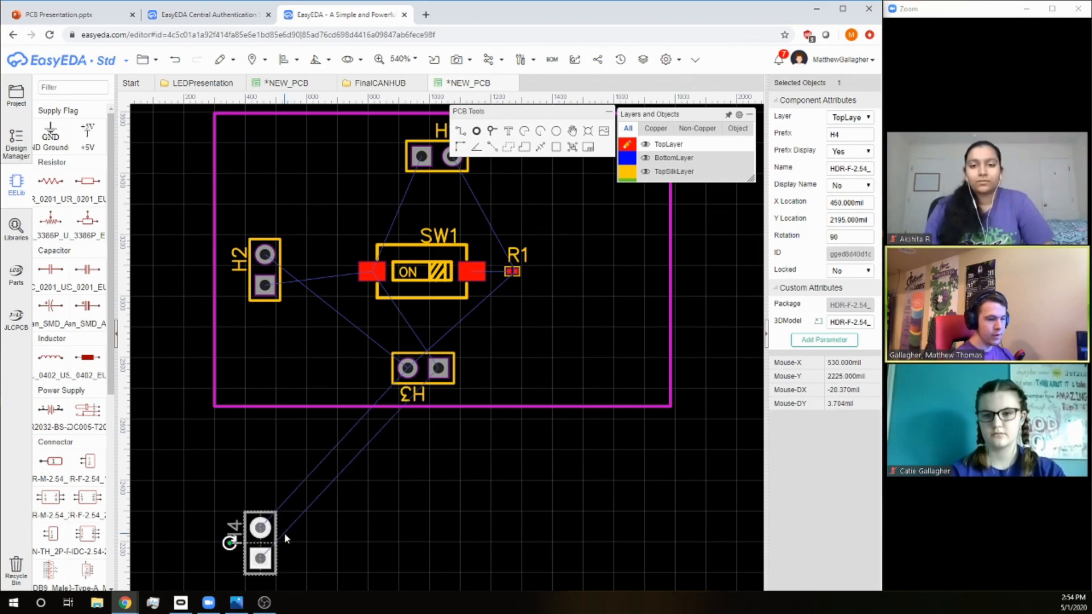
key("space")
key("space")
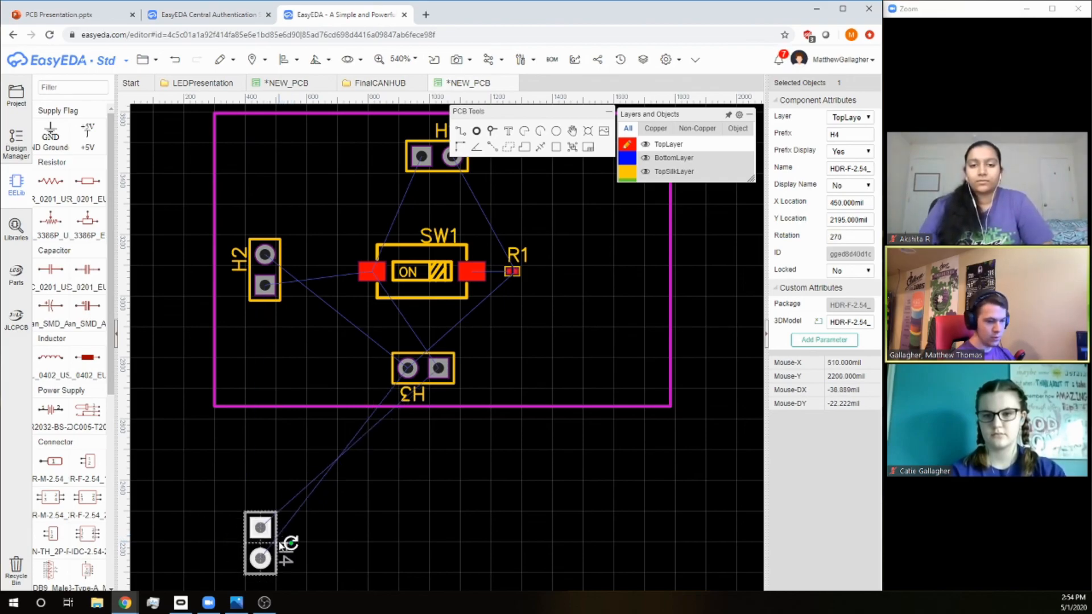
left_click_drag(283, 544, 650, 275)
right_click_drag(649, 276, 571, 398)
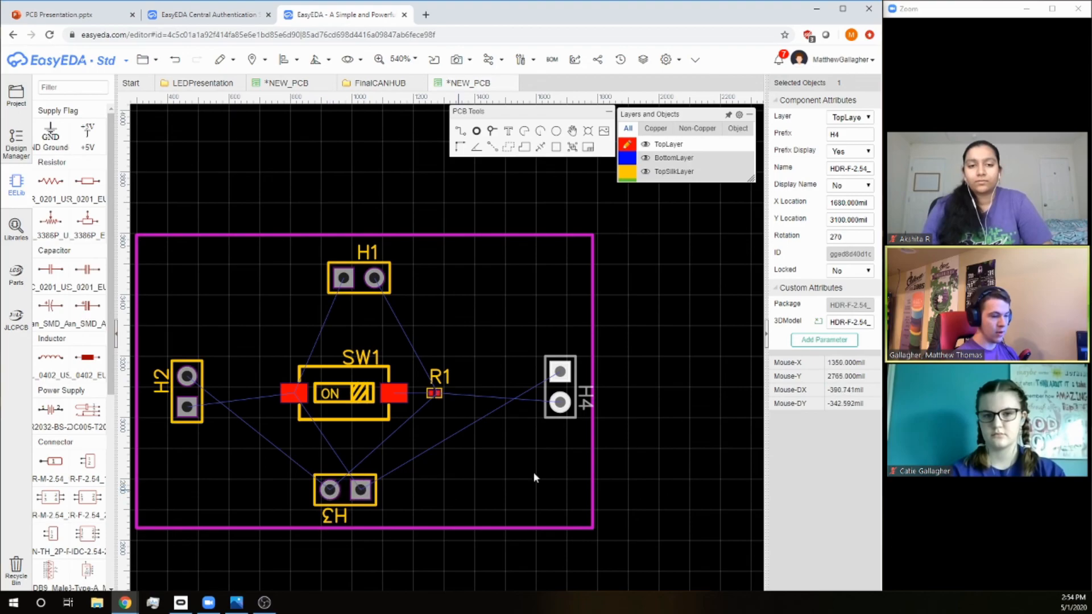
left_click(717, 294)
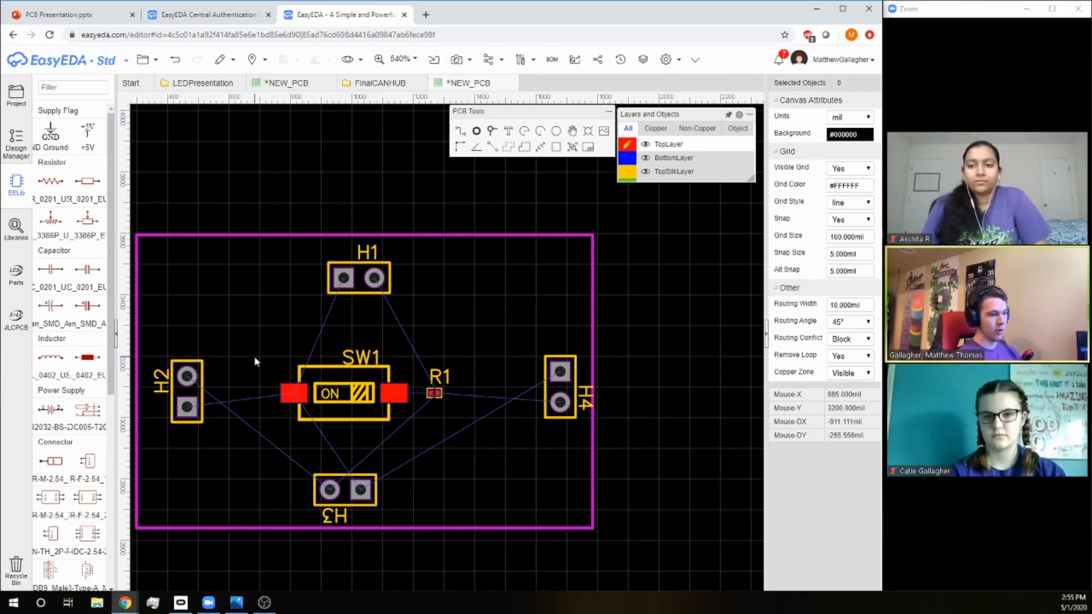
Try header H2 directly beside H1 and return it to the board's left side.
right_click_drag(226, 322, 314, 318)
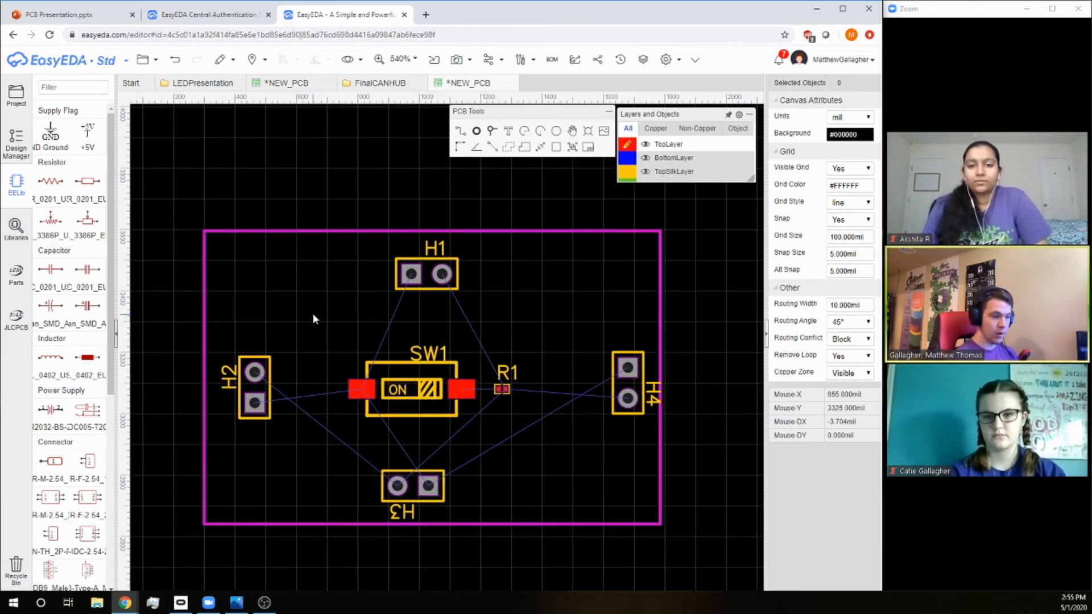
left_click_drag(269, 387, 387, 287)
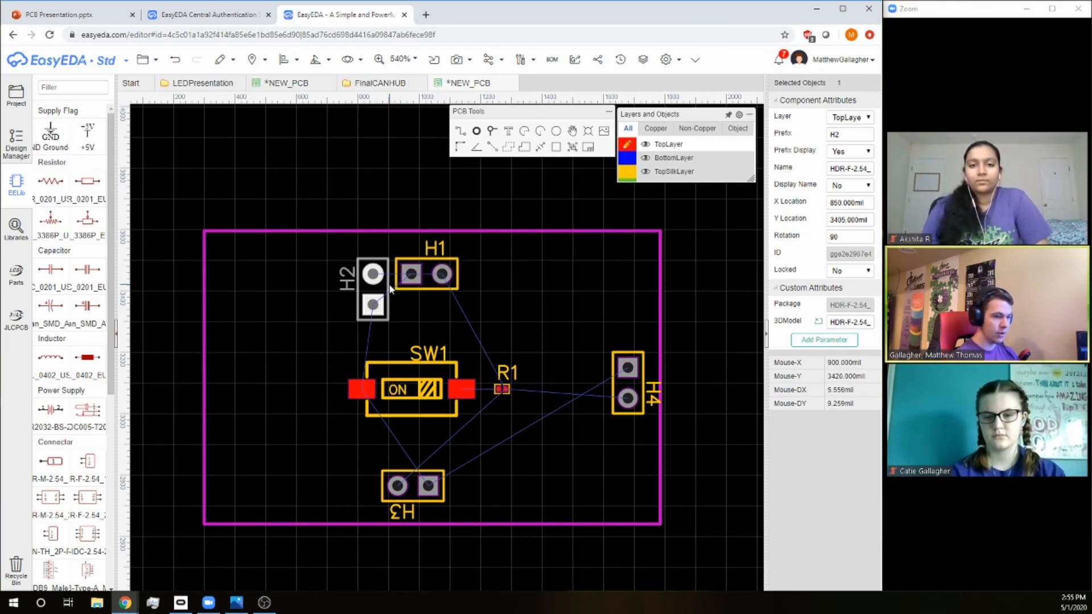
left_click_drag(390, 286, 266, 382)
left_click(501, 331)
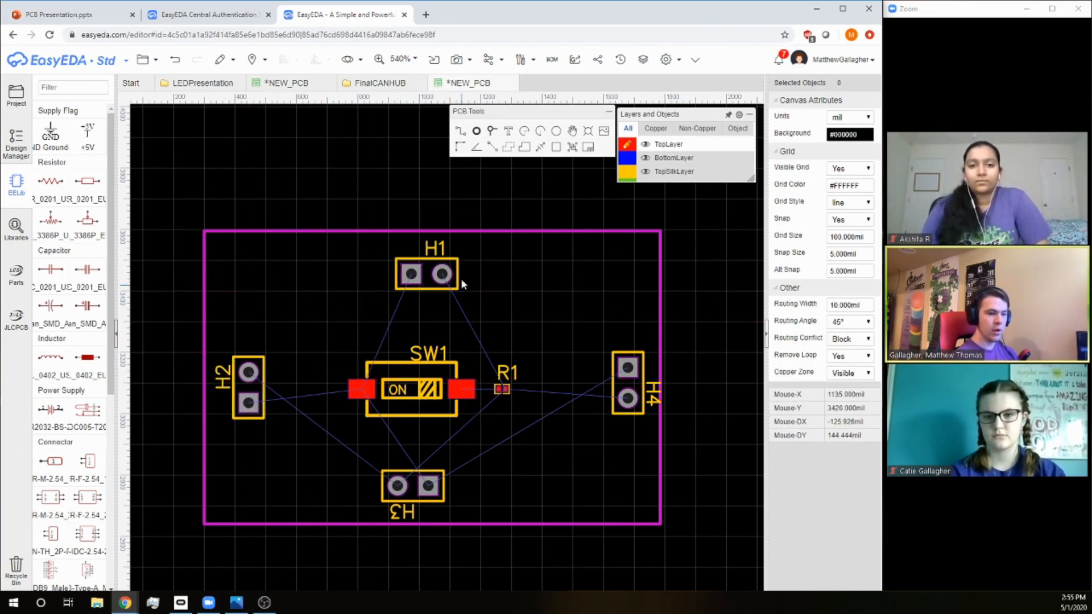
Route a top-layer track from H1's LOW pad diagonally down to R1's right pad.
scroll(421, 339, "up", 2)
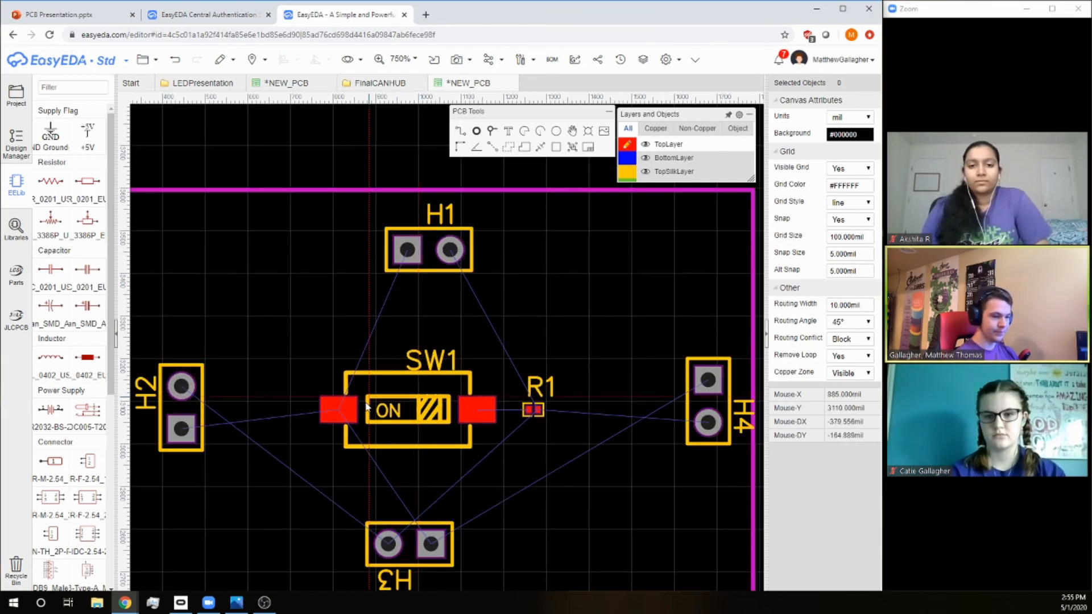
left_click(450, 251)
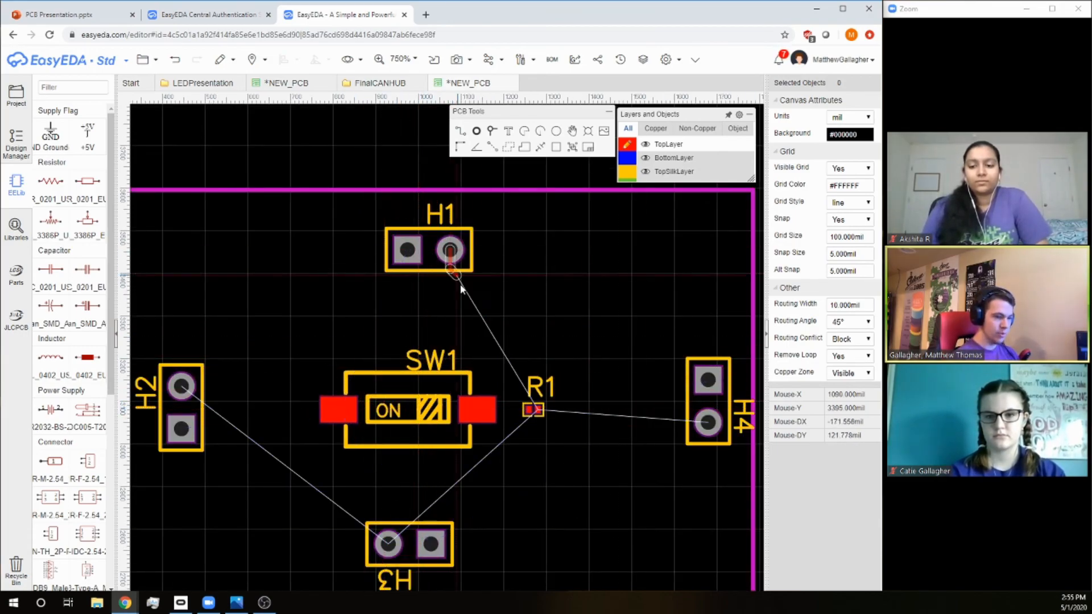
left_click(504, 356)
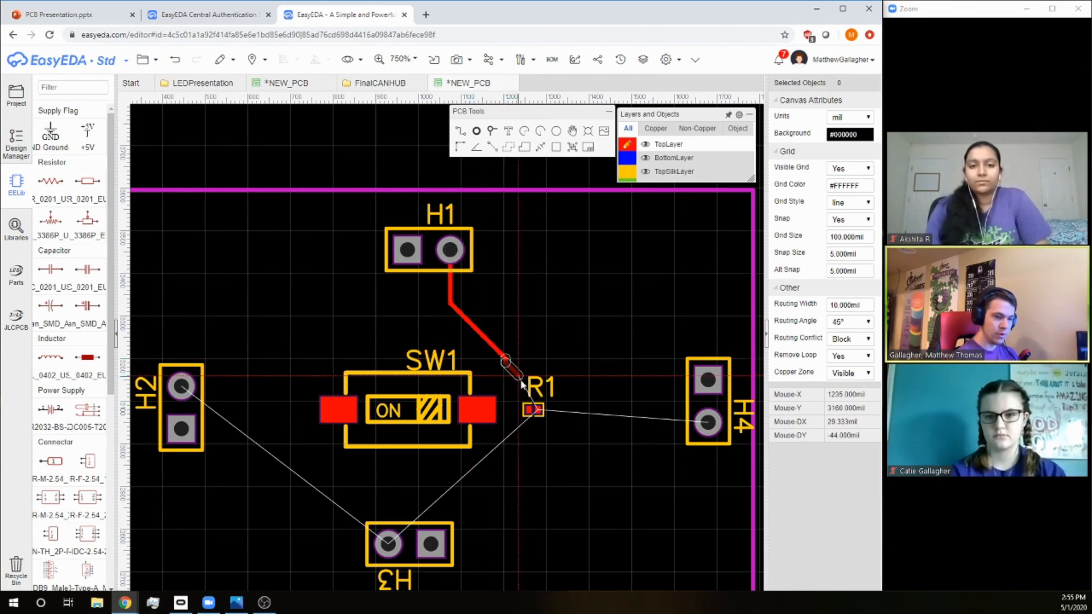
left_click(539, 410)
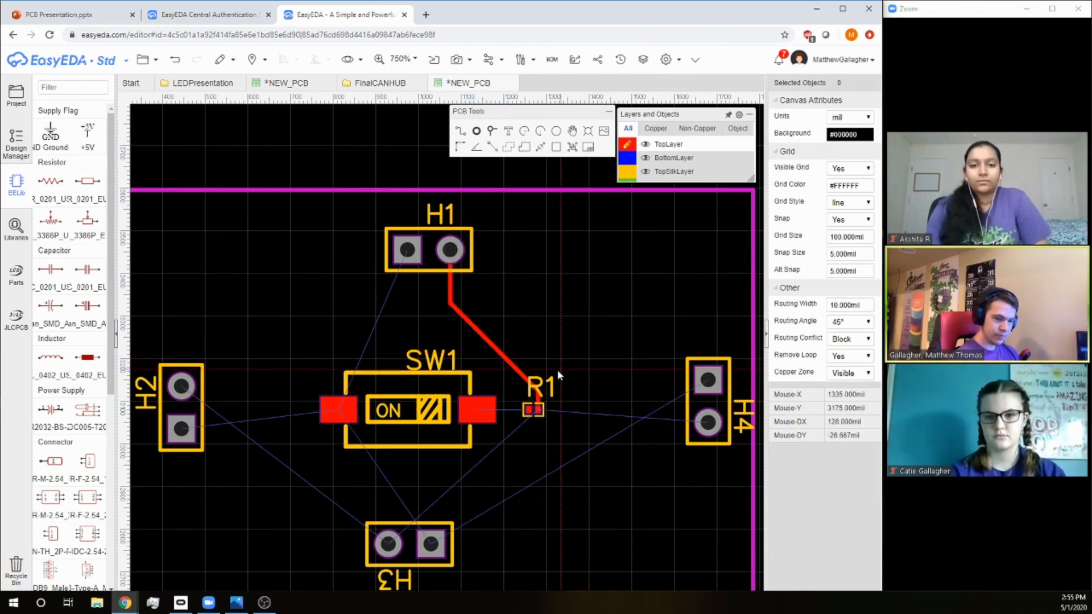
Route a straight top-layer track from the right pad of SW1 to R1's left pad.
scroll(494, 403, "up", 3)
left_click(465, 422)
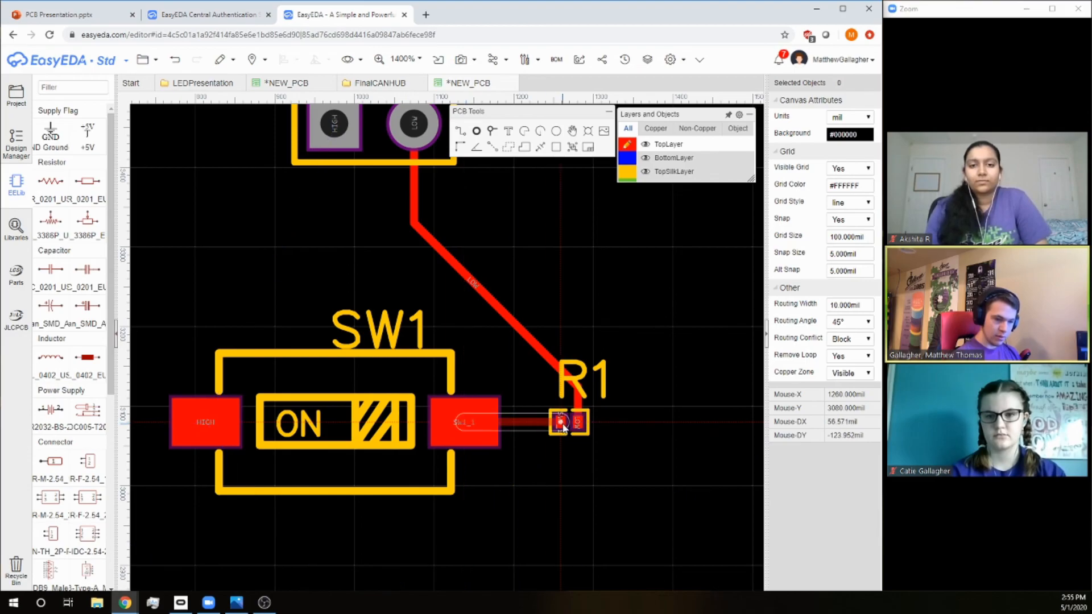
left_click(561, 422)
Examine the remaining unrouted connections between the headers, the switch and R1.
right_click_drag(470, 273, 557, 430)
scroll(518, 334, "down", 2)
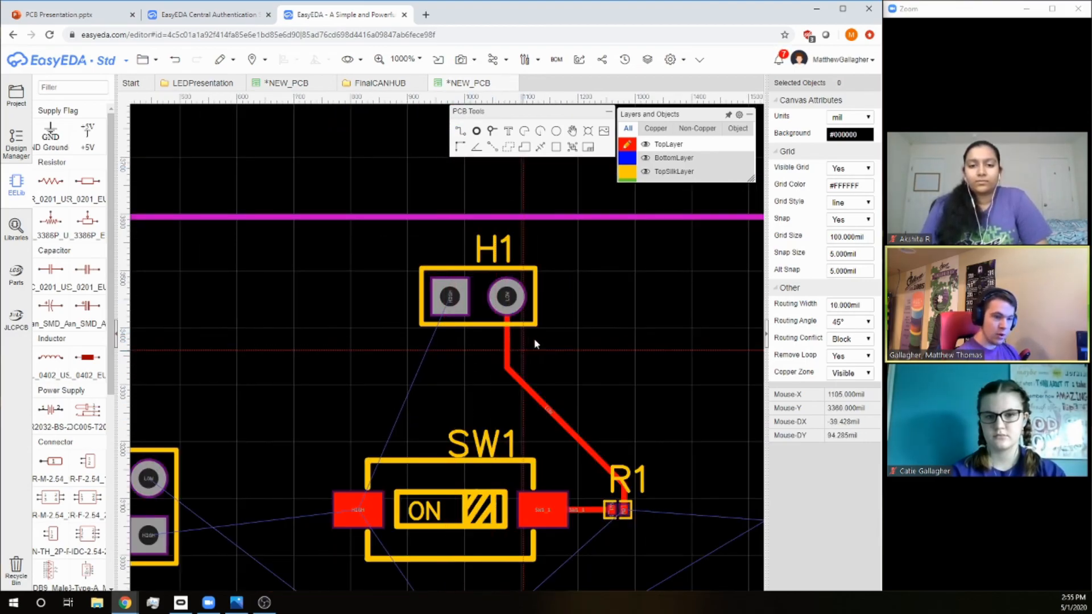
right_click_drag(594, 330, 503, 216)
right_click_drag(586, 256, 641, 133)
right_click_drag(367, 348, 413, 418)
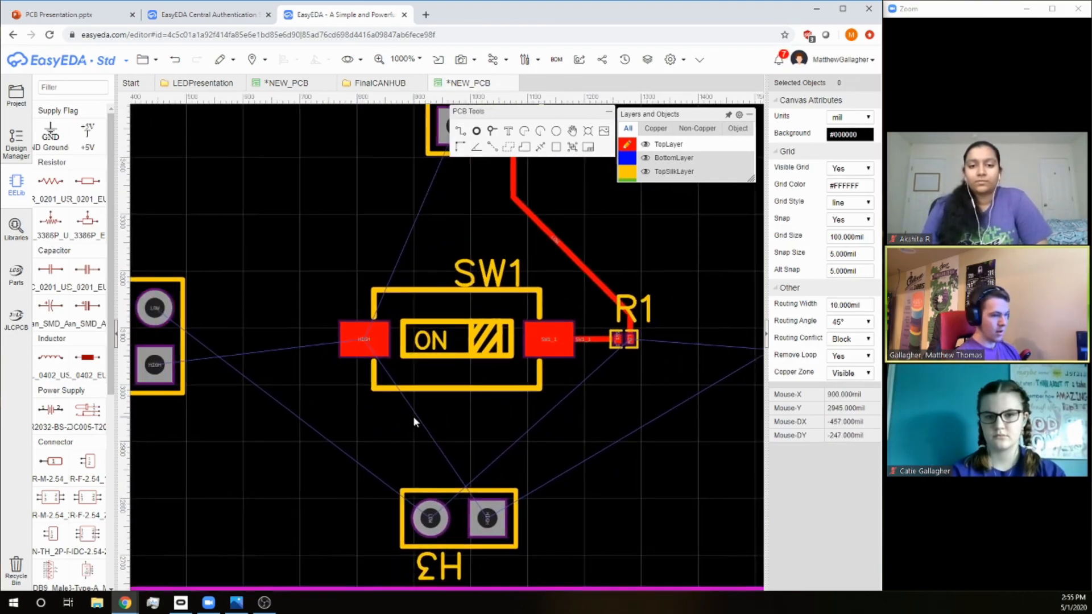
right_click_drag(403, 223, 360, 302)
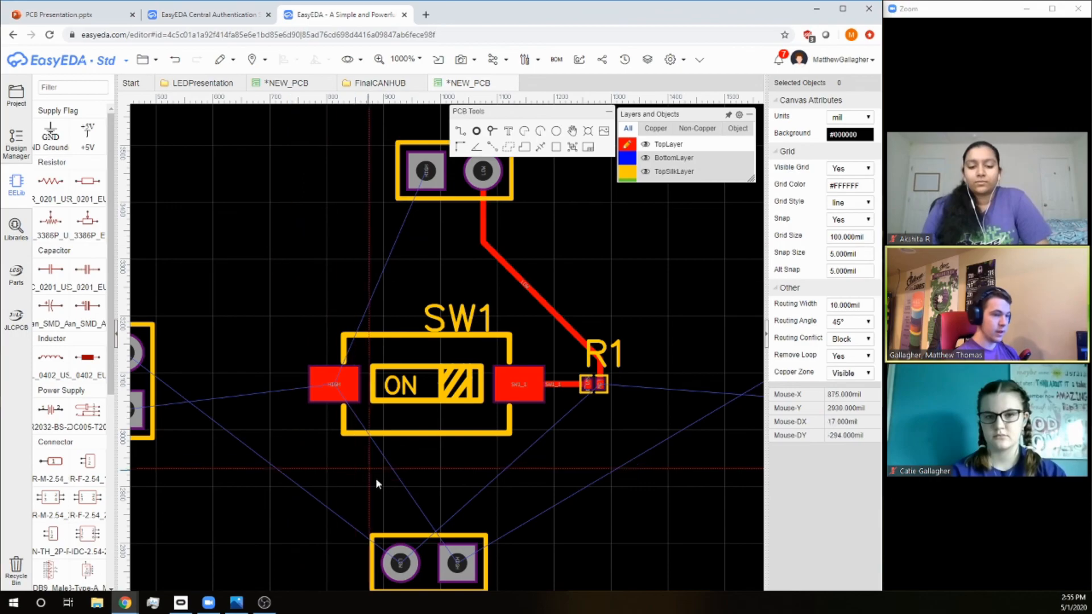
right_click_drag(454, 222, 412, 264)
right_click_drag(616, 461, 412, 447)
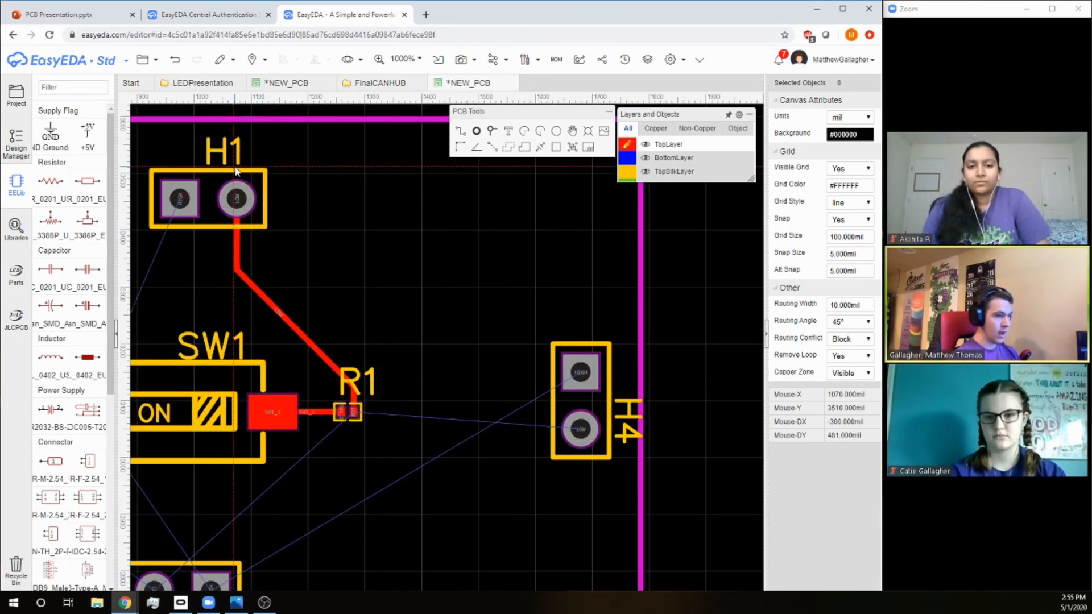
Route a top-layer track from H4's LOW pad down and across to H3's LOW pad.
right_click_drag(576, 359, 563, 248)
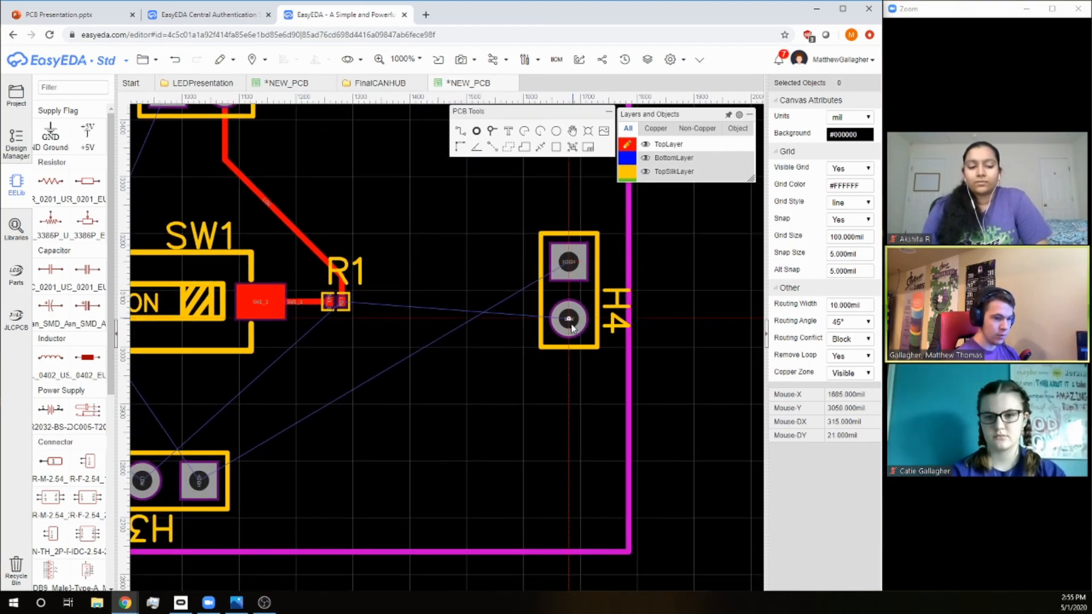
left_click(571, 324)
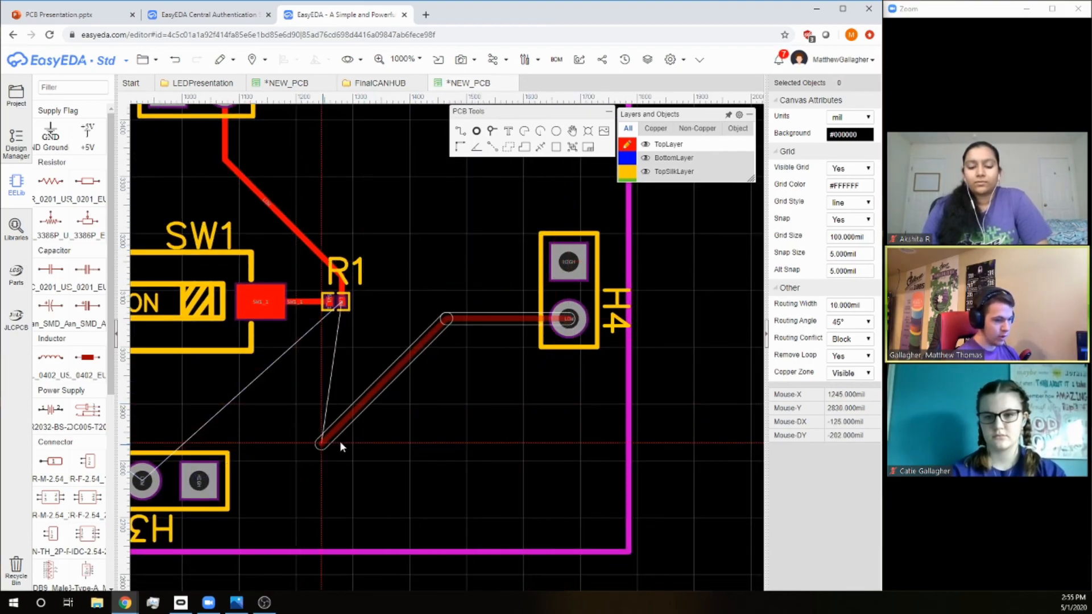
left_click(524, 421)
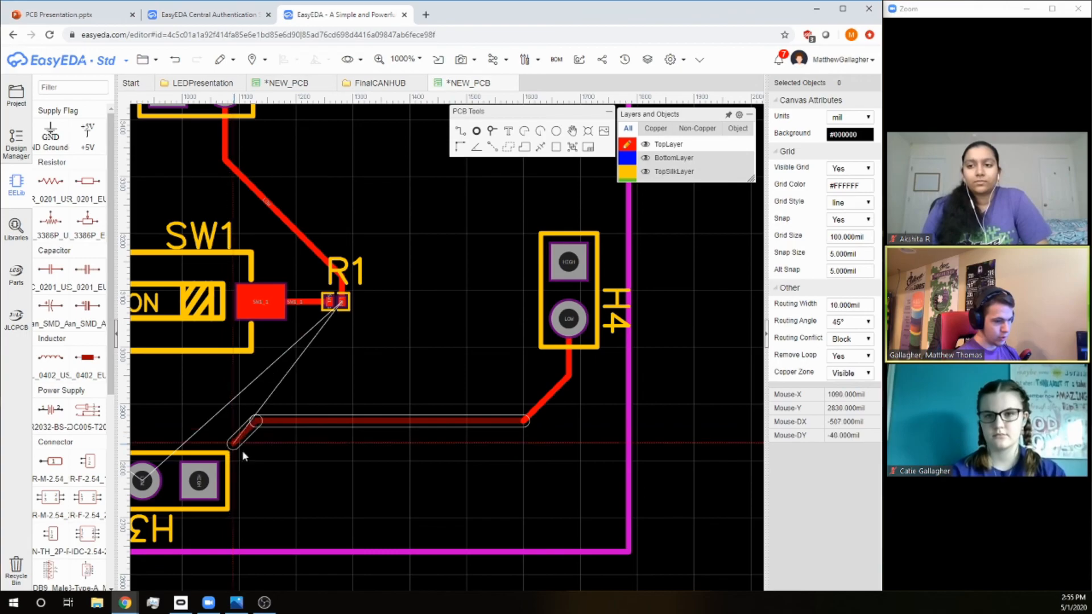
left_click(142, 480)
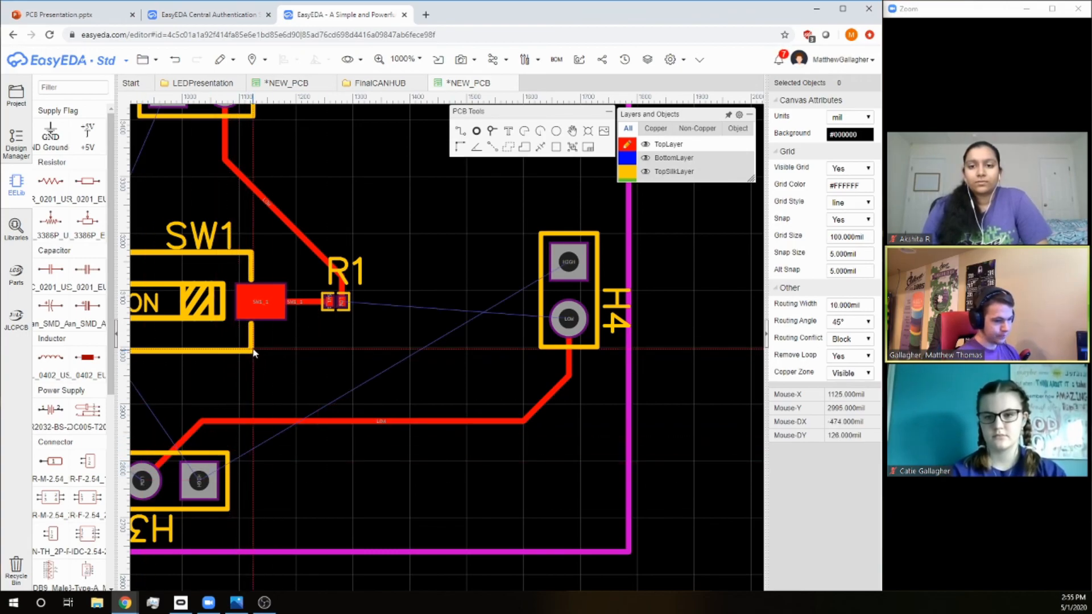
right_click_drag(336, 364, 503, 303)
right_click_drag(591, 280, 477, 357)
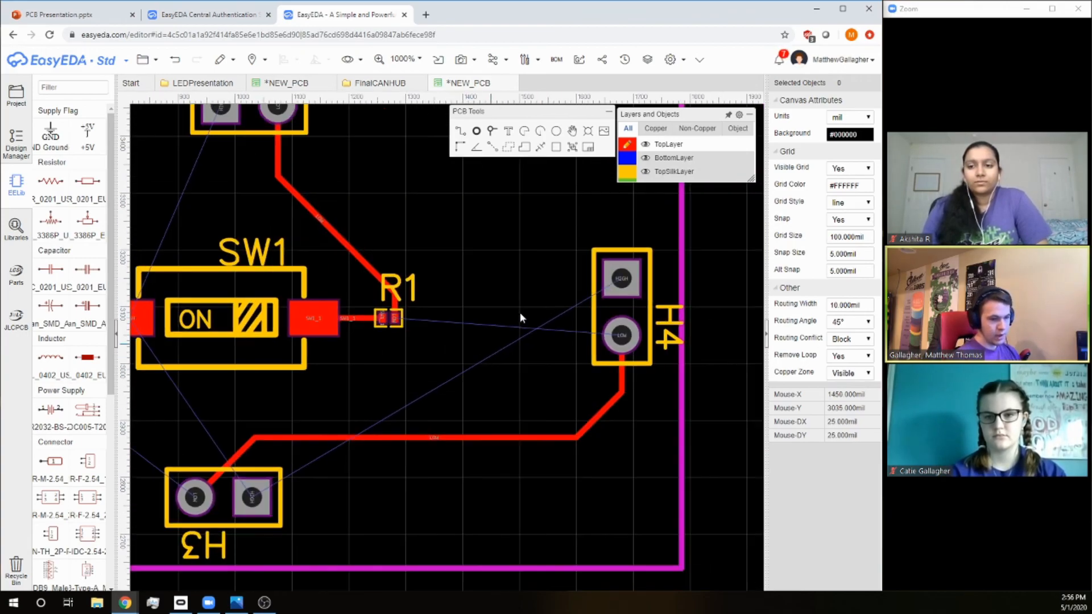
Route a top-layer track from H4's HIGH pad, ending just above the H3–H4 LOW track, and put a via on its end.
left_click(462, 136)
left_click(622, 279)
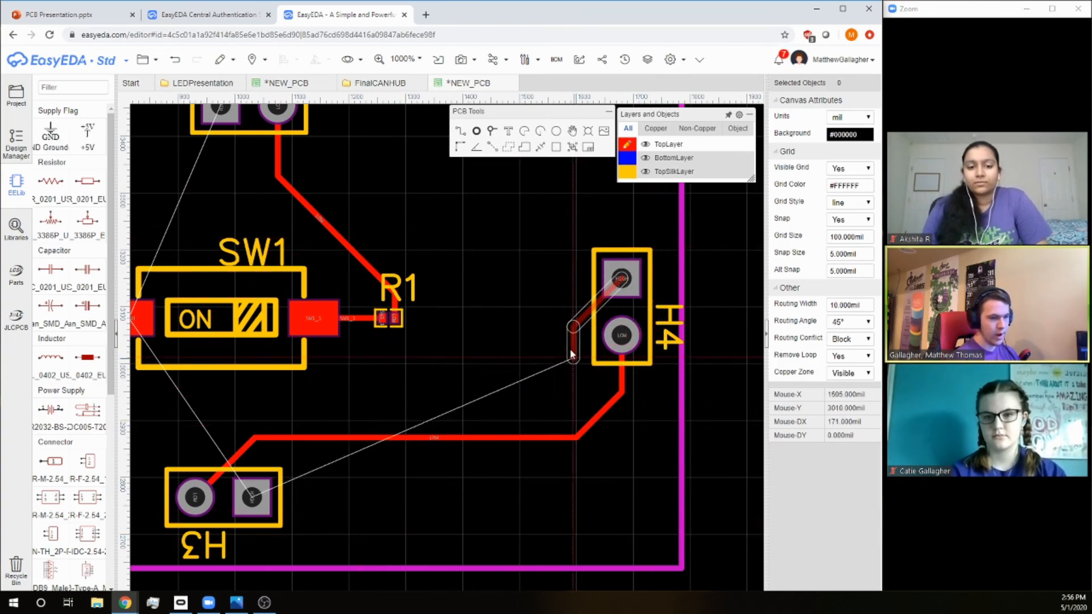
double_click(482, 392)
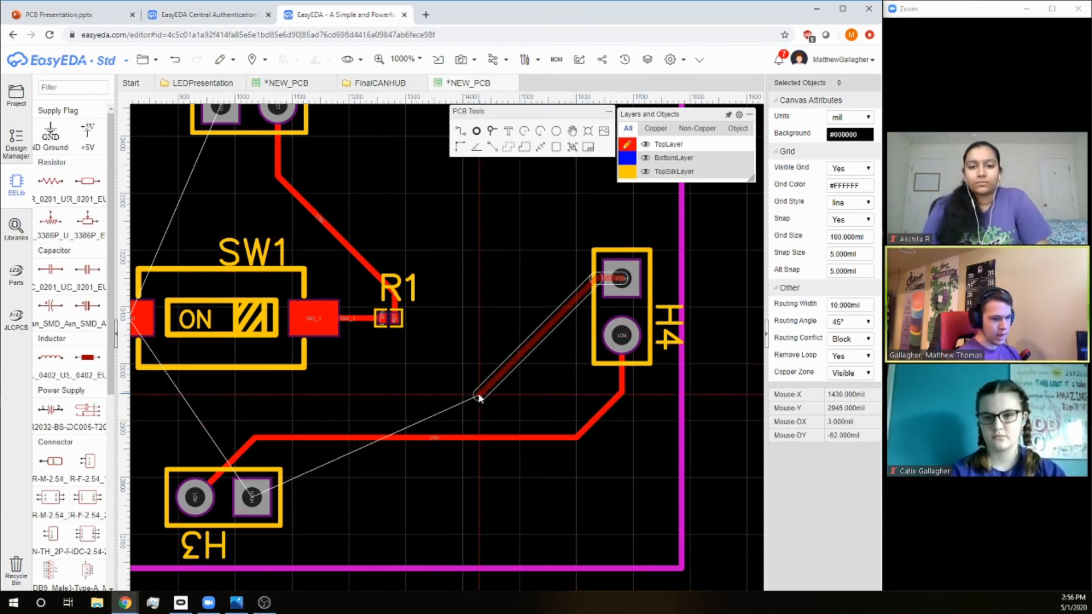
left_click(492, 132)
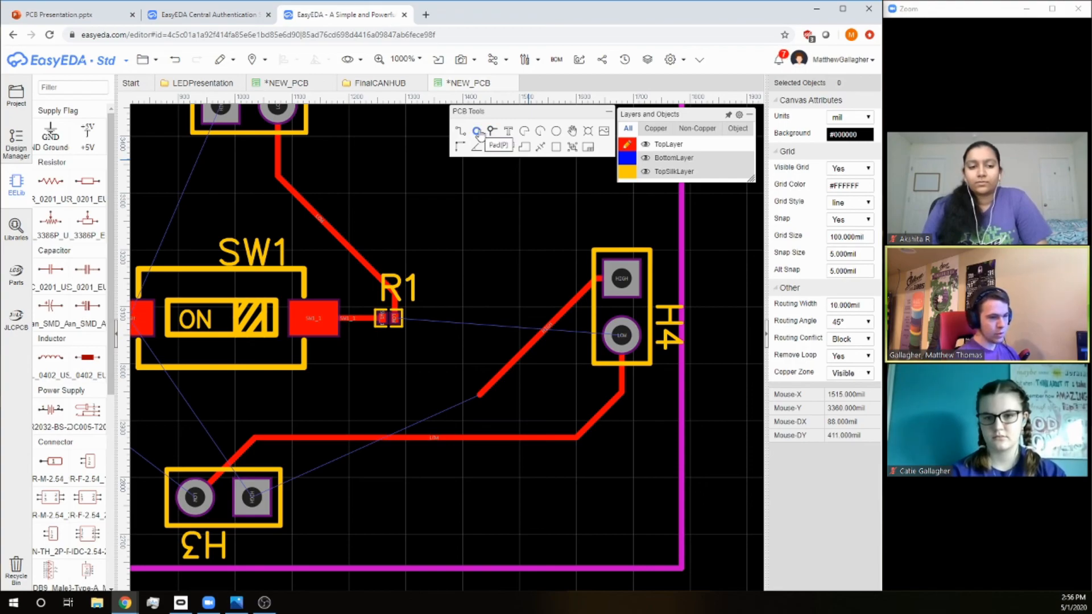
left_click(479, 394)
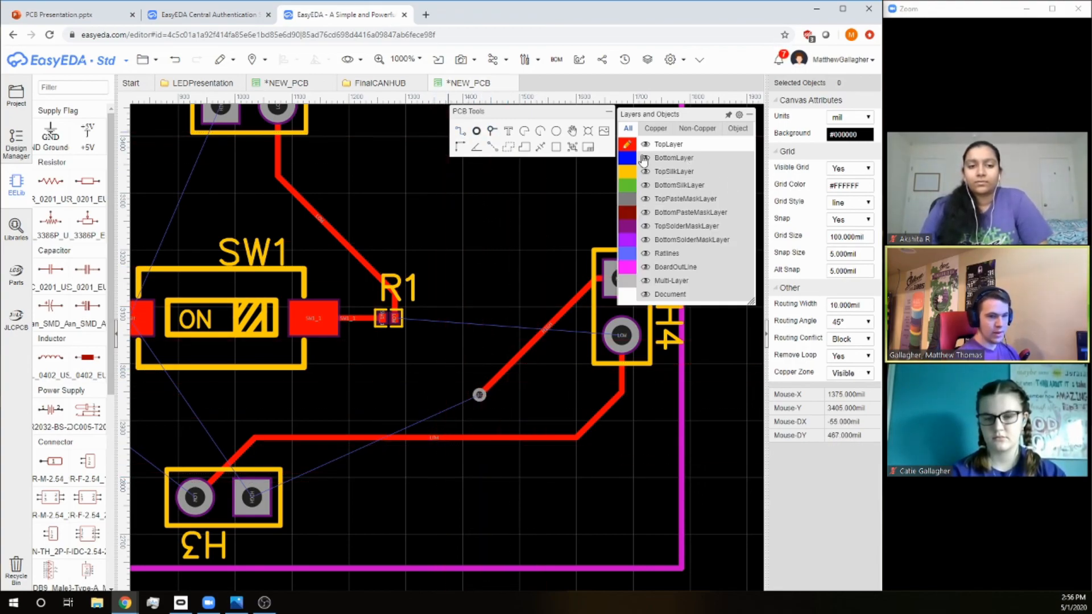
Switch to BottomLayer and route a track from the via across the LOW track, ending short of H3's HIGH pad.
left_click(630, 160)
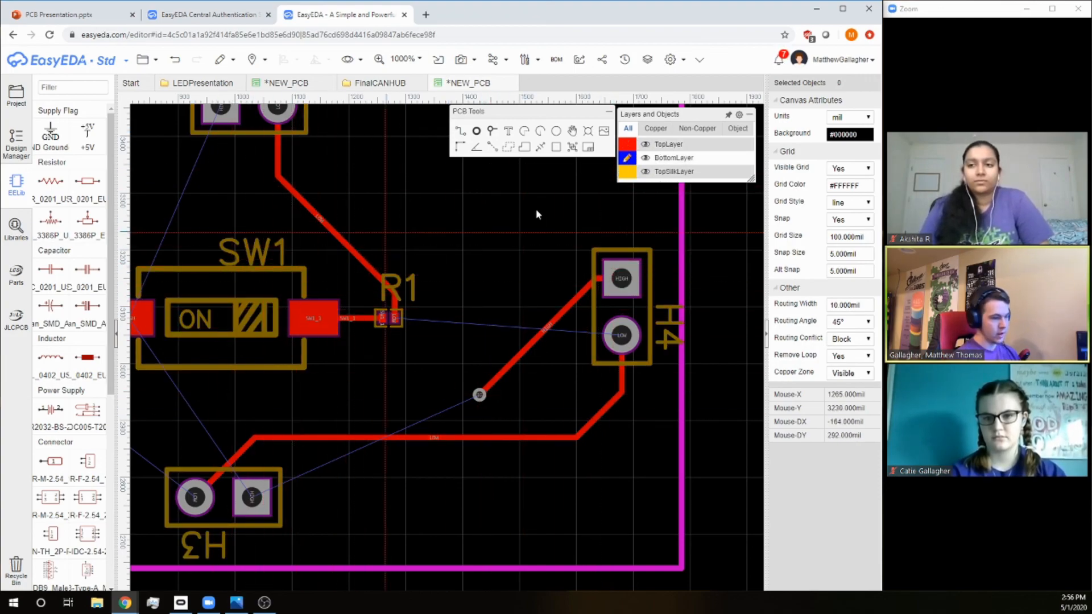
left_click(479, 395)
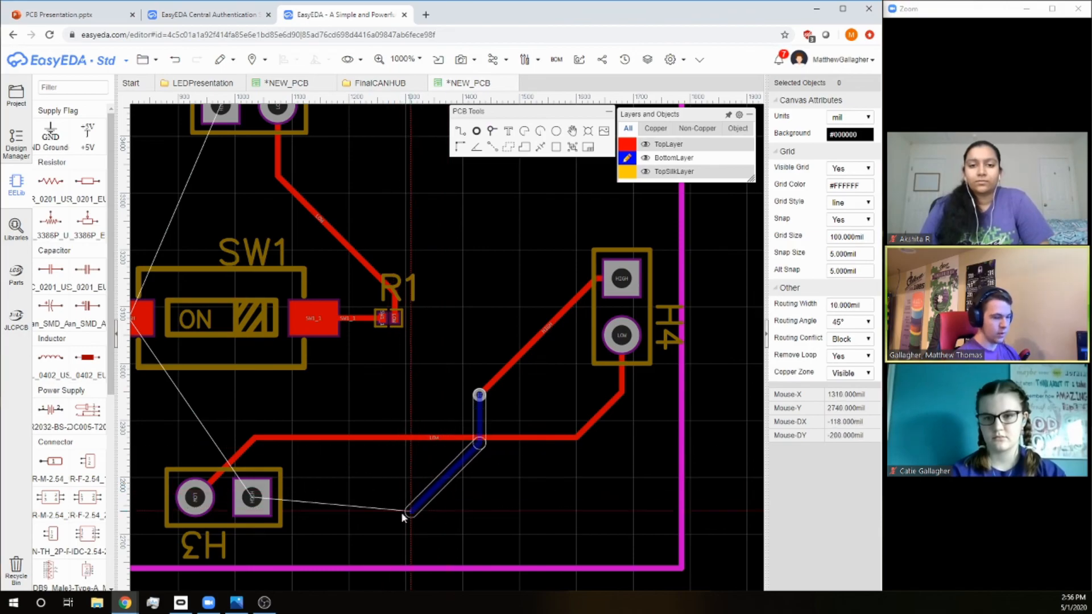
left_click(319, 491)
right_click(320, 490)
right_click_drag(501, 329, 692, 296)
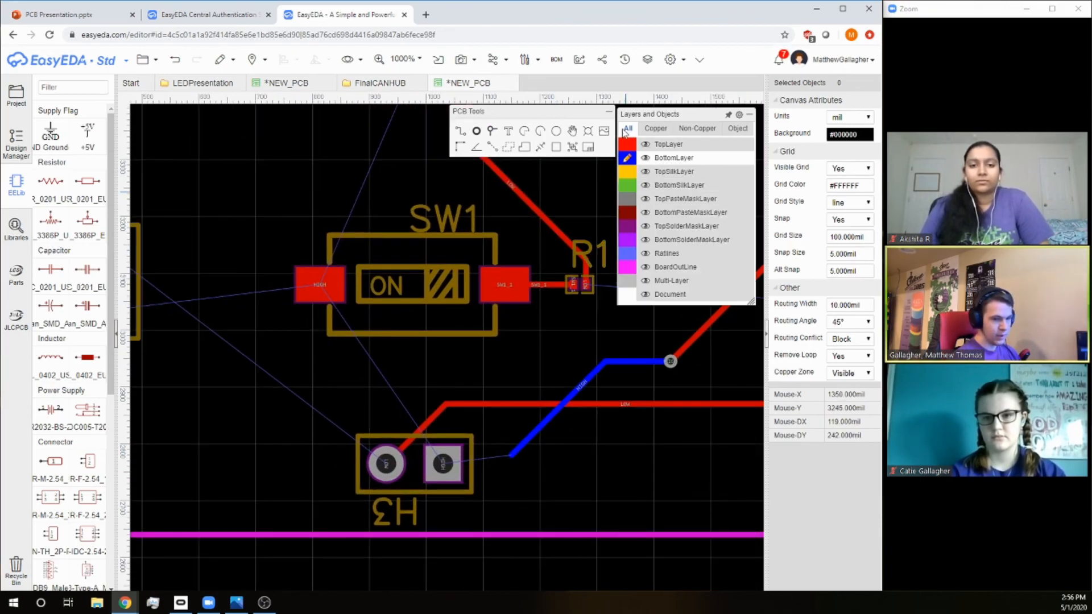
On TopLayer, put a via on the bottom track's end and route a short track from it to H3's HIGH pad.
left_click(621, 147)
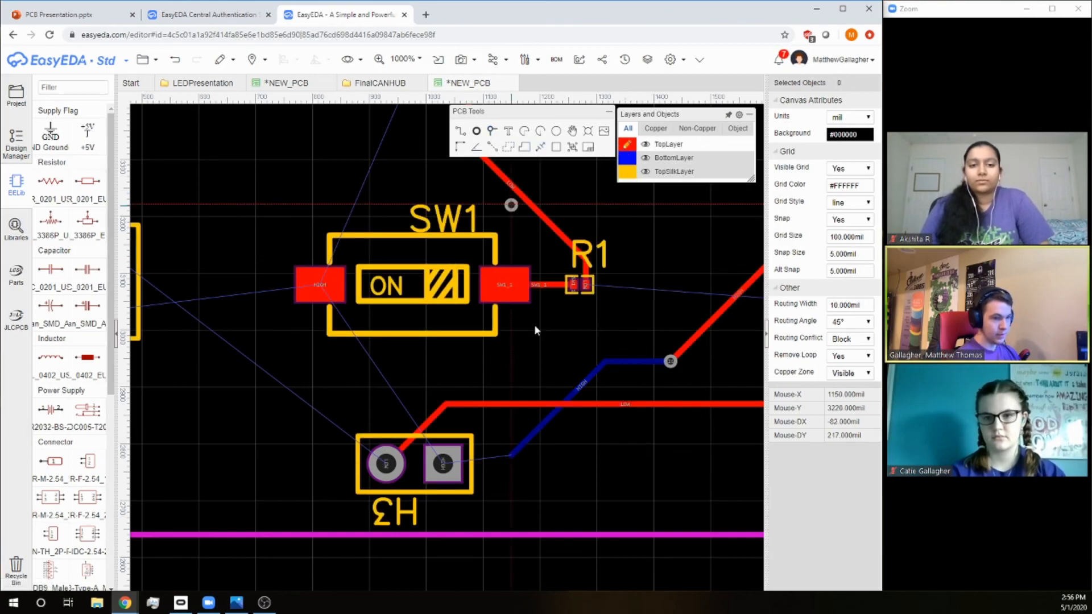
left_click(510, 455)
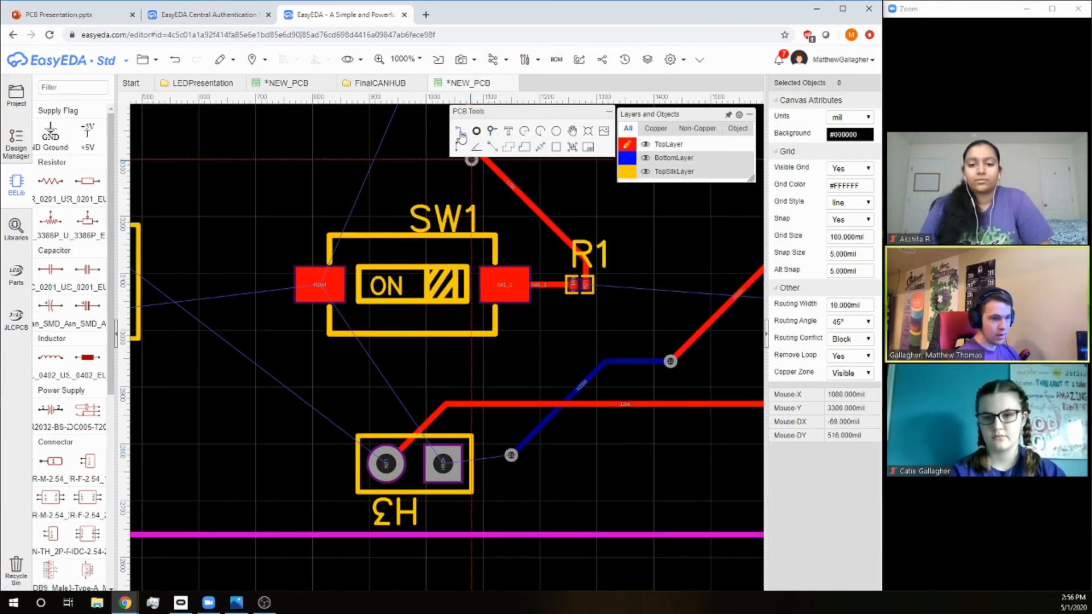
left_click(442, 463)
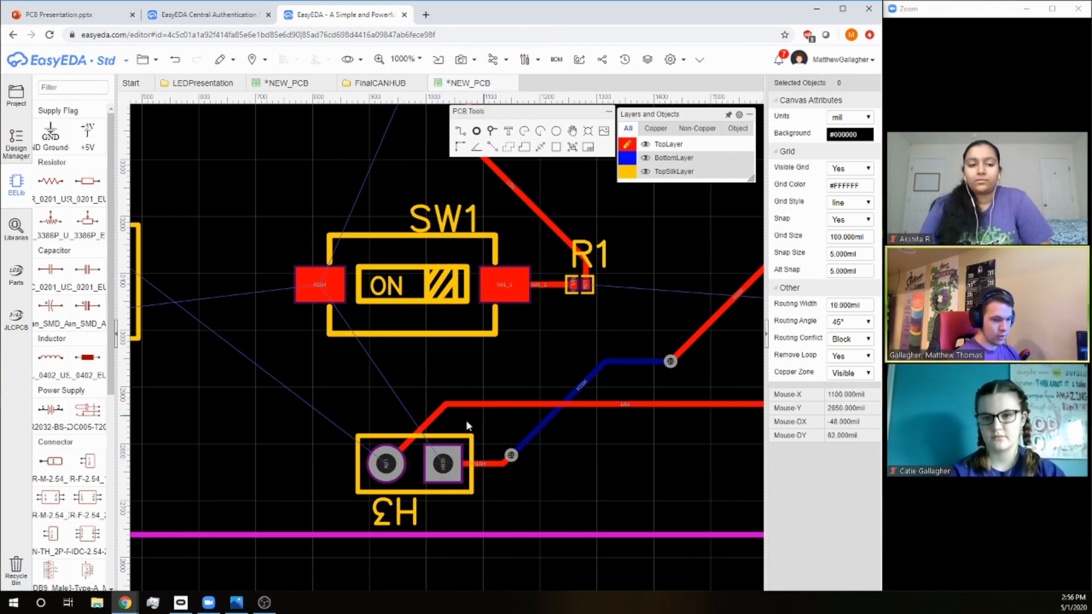
Route a top-layer track from H3's LOW pad across and diagonally up to H2's LOW pad.
scroll(402, 443, "down", 3)
right_click_drag(401, 442, 476, 415)
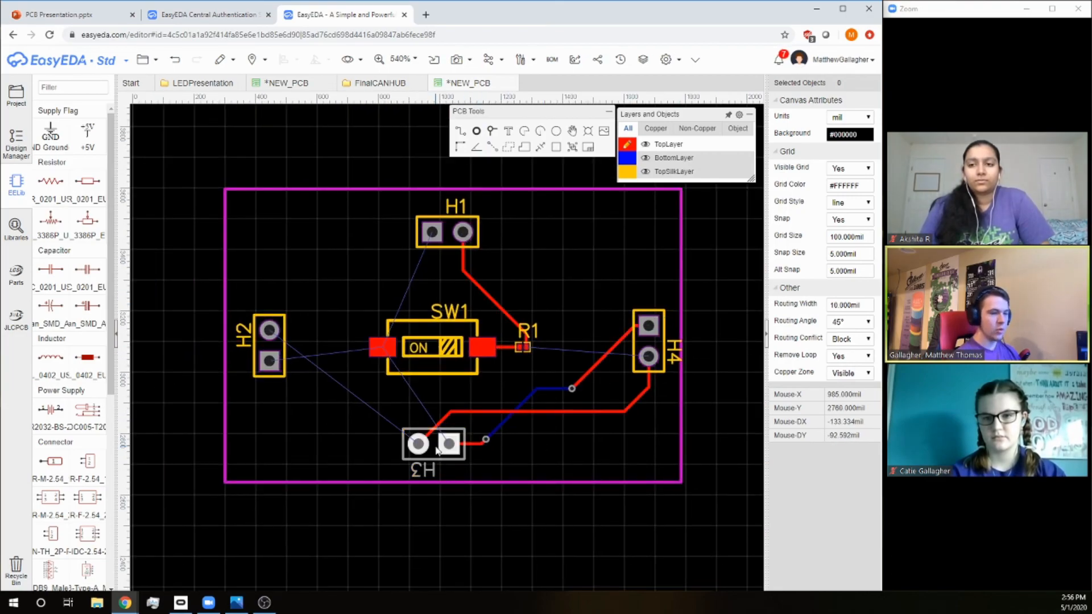
scroll(443, 436, "up", 2)
scroll(443, 436, "up", 1)
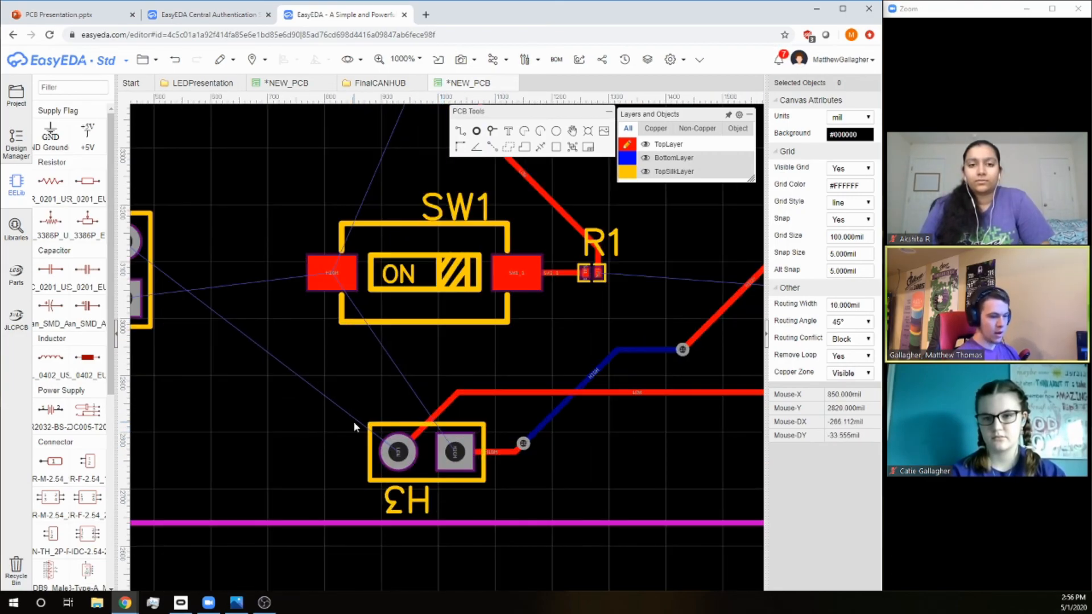
right_click_drag(361, 426, 512, 427)
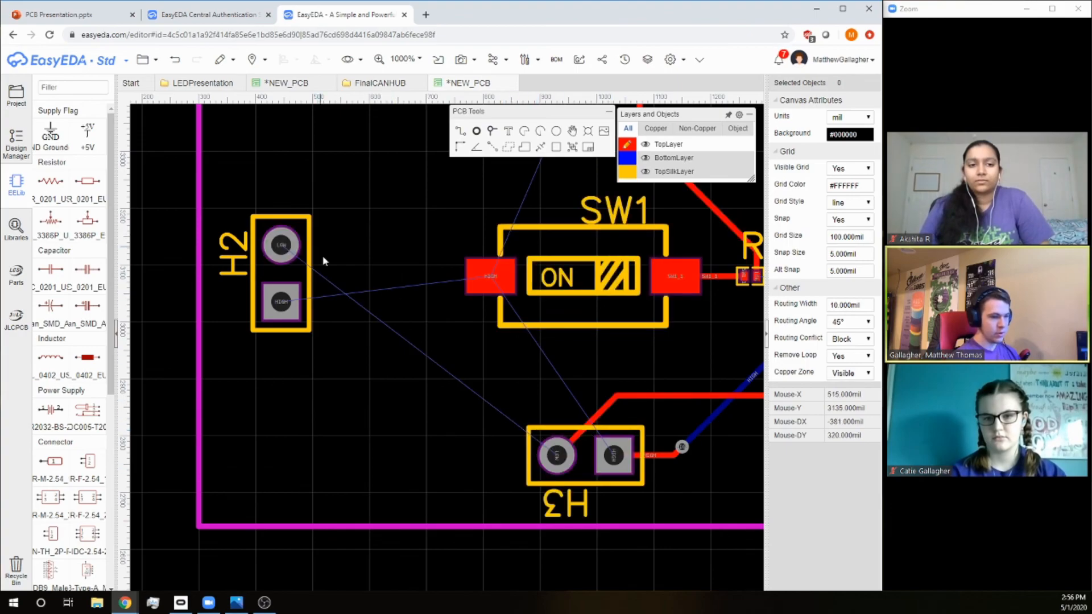
left_click(460, 133)
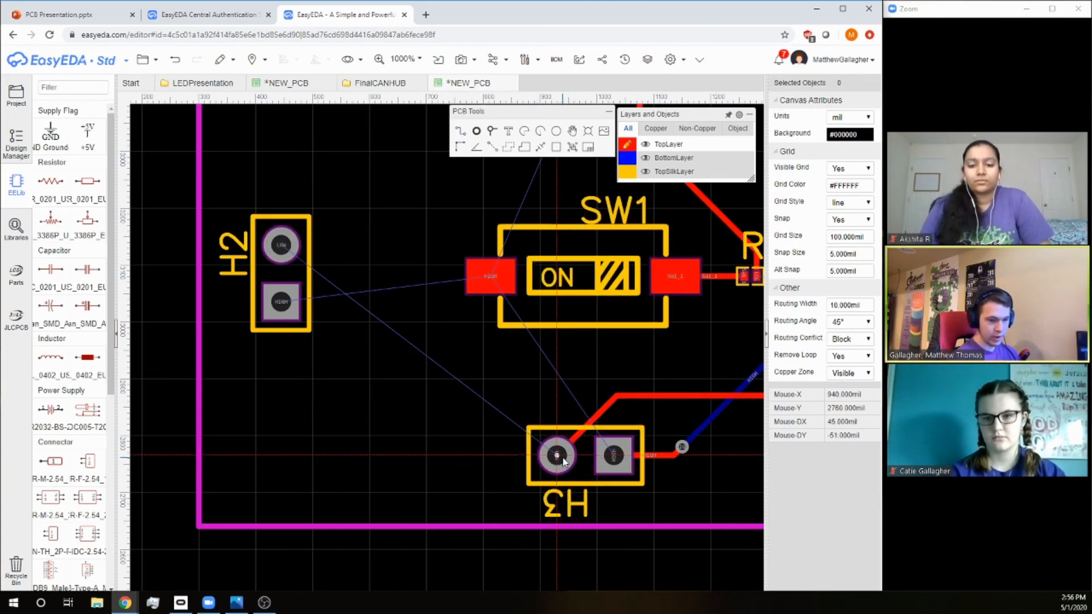
left_click(556, 455)
key("Escape")
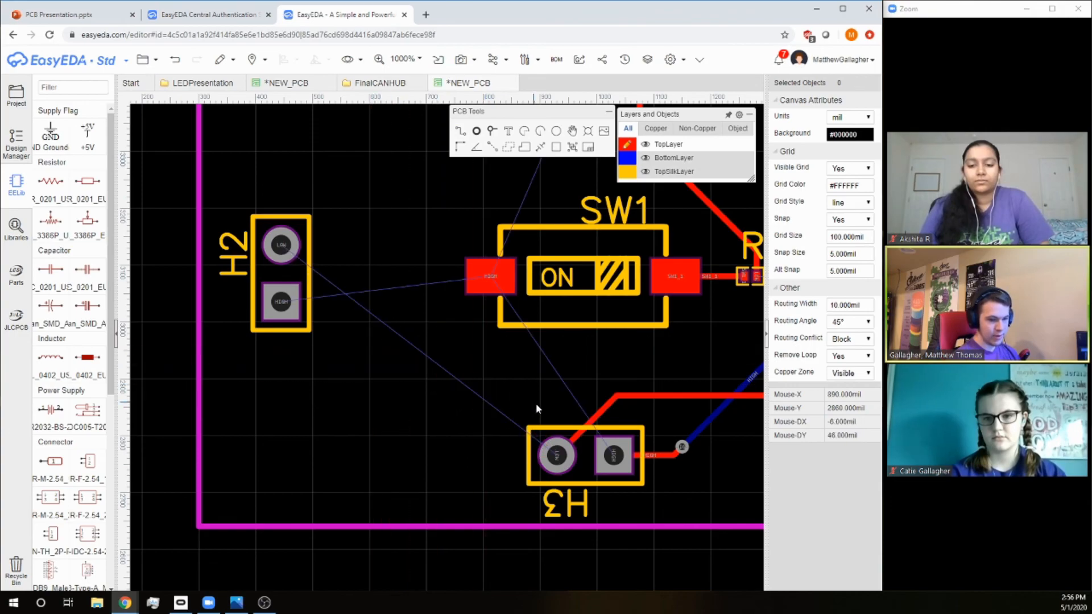
right_click_drag(531, 406, 397, 397)
mouse_move(620, 137)
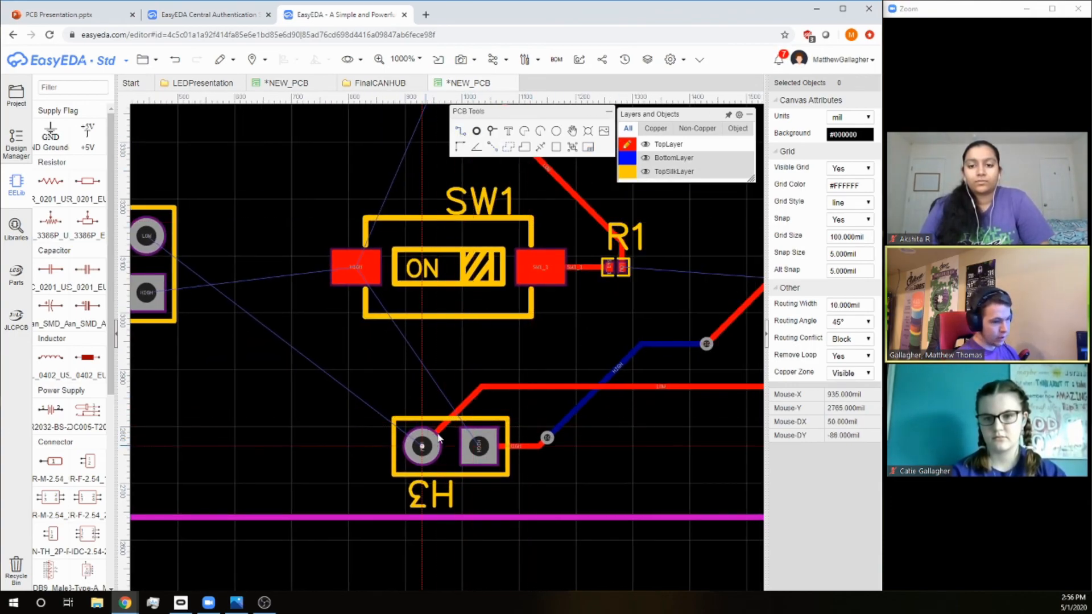
right_click_drag(542, 398, 406, 408)
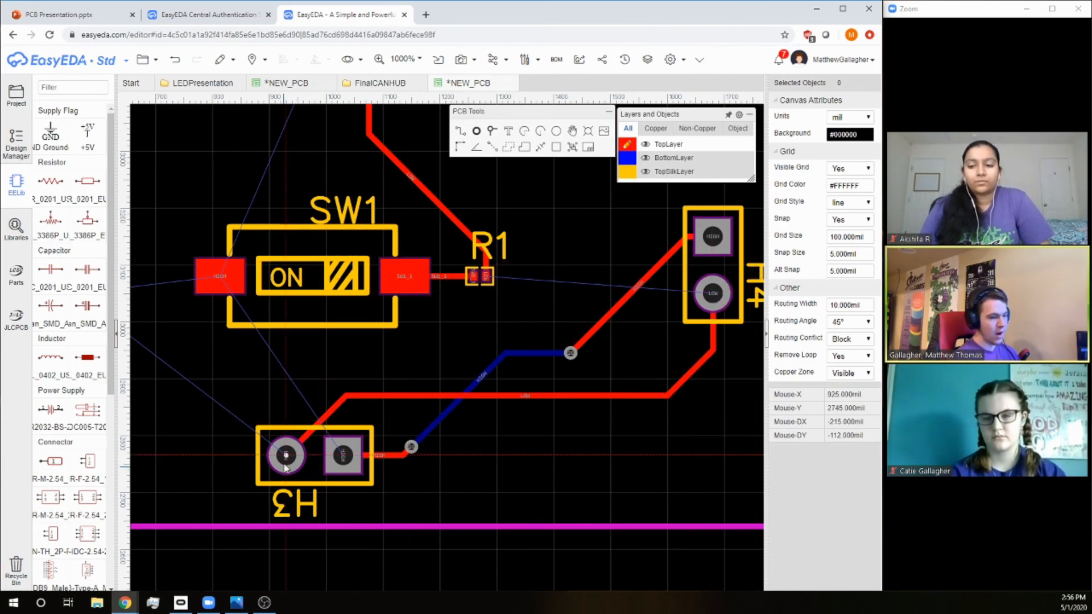
right_click_drag(310, 467, 502, 483)
left_click(480, 472)
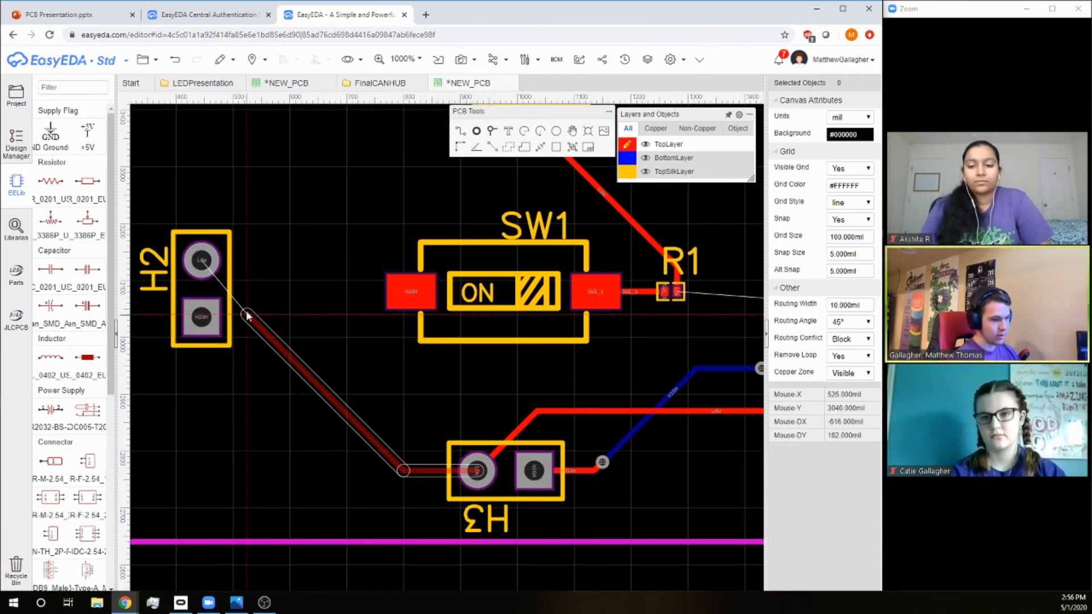
left_click(202, 262)
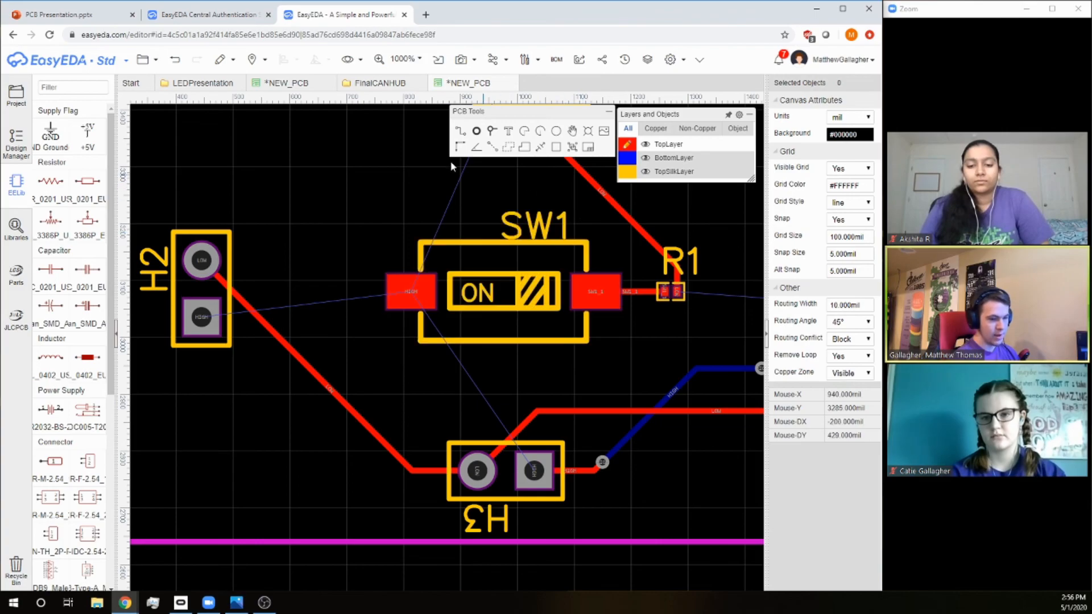
Route a short top-layer track straight up from H3's HIGH pad, ending below the H3–H4 LOW track, and put a via on its end.
left_click(535, 470)
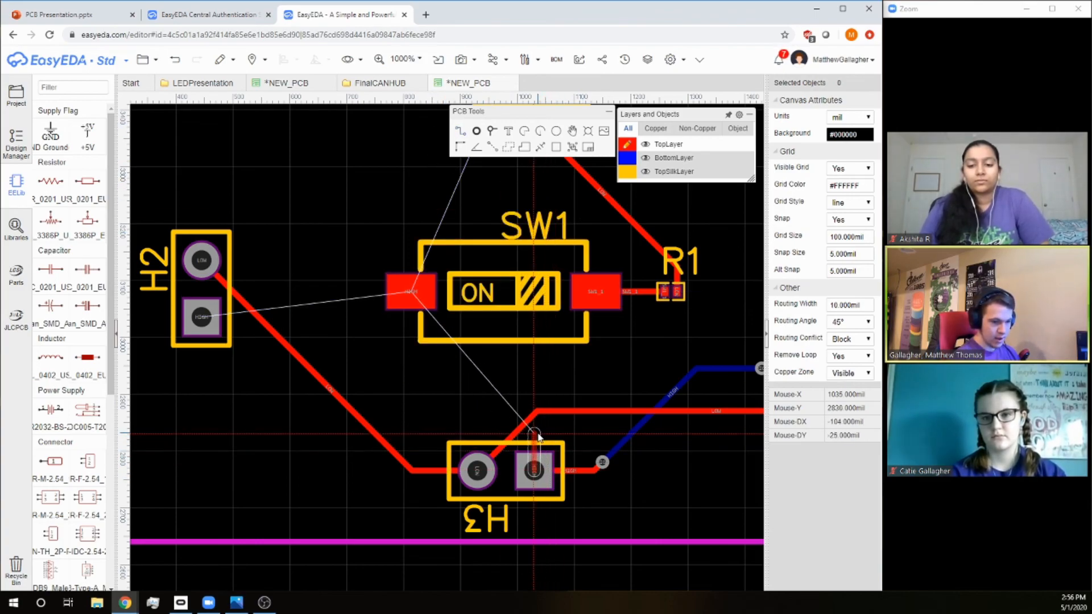
left_click(538, 435)
right_click(538, 435)
right_click(538, 435)
left_click(492, 132)
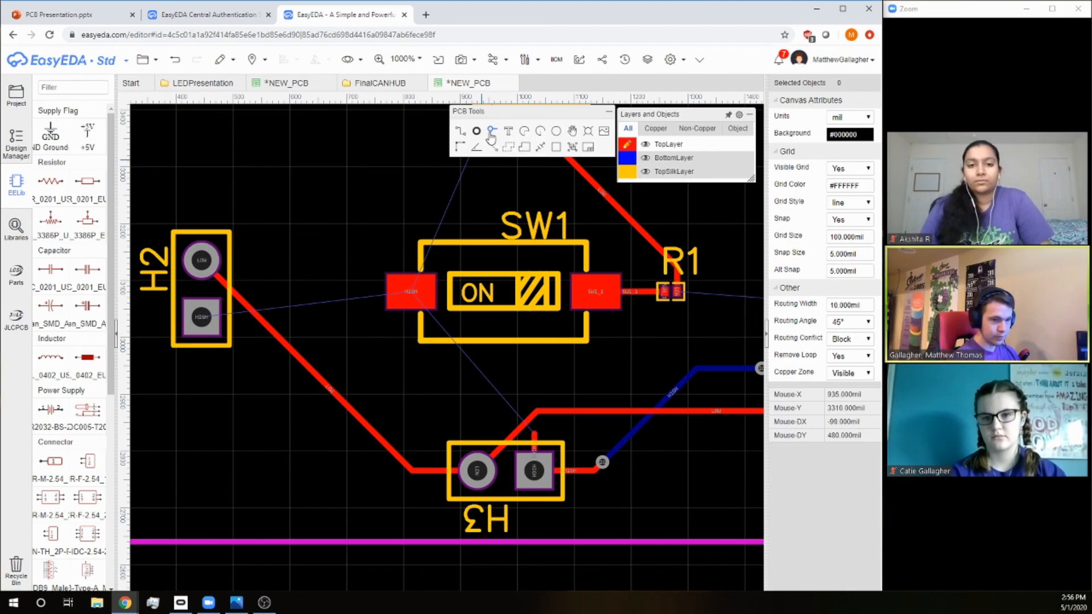
left_click(535, 435)
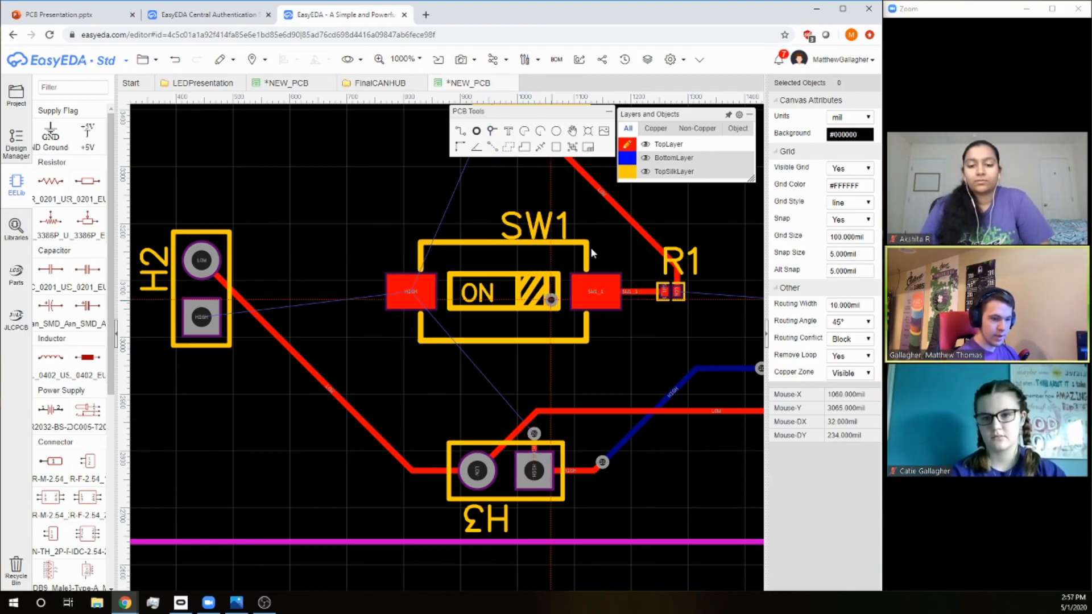
Switch to BottomLayer and route a straight track from the new via toward H2, crossing both LOW tracks and ending just past the H2–H3 one.
left_click(627, 159)
key("w")
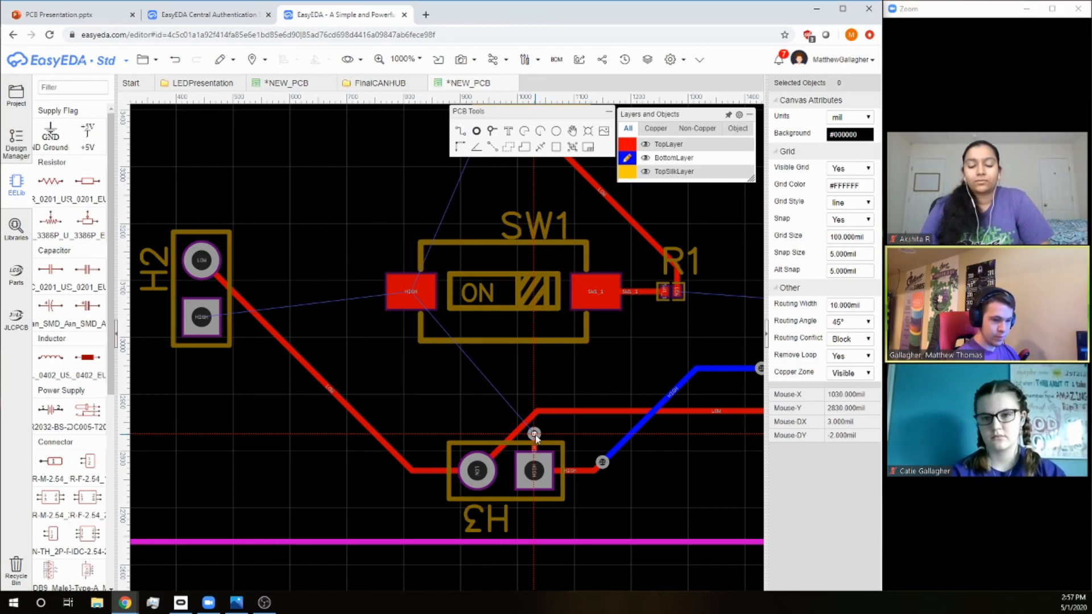
left_click(533, 434)
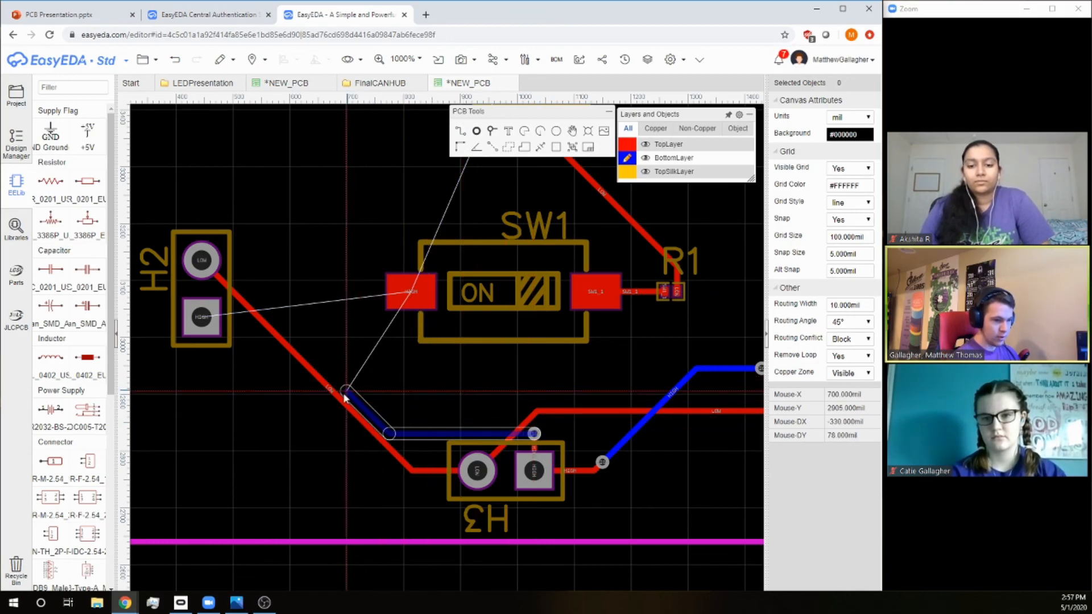
double_click(334, 435)
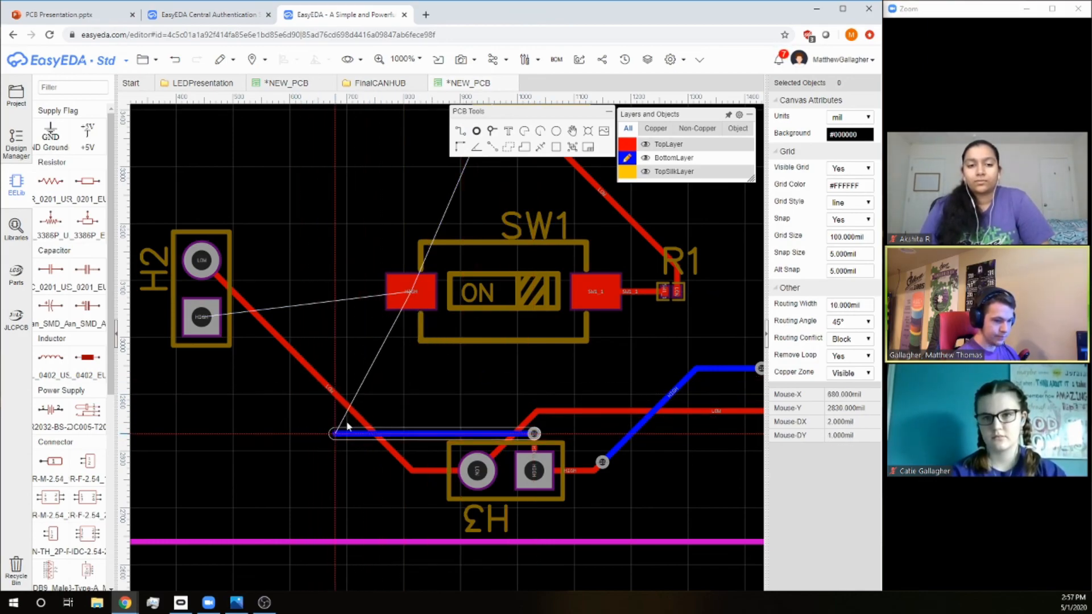
Put a via on the bottom track's open end and route a top-layer track from H2's HIGH pad to it.
left_click(492, 131)
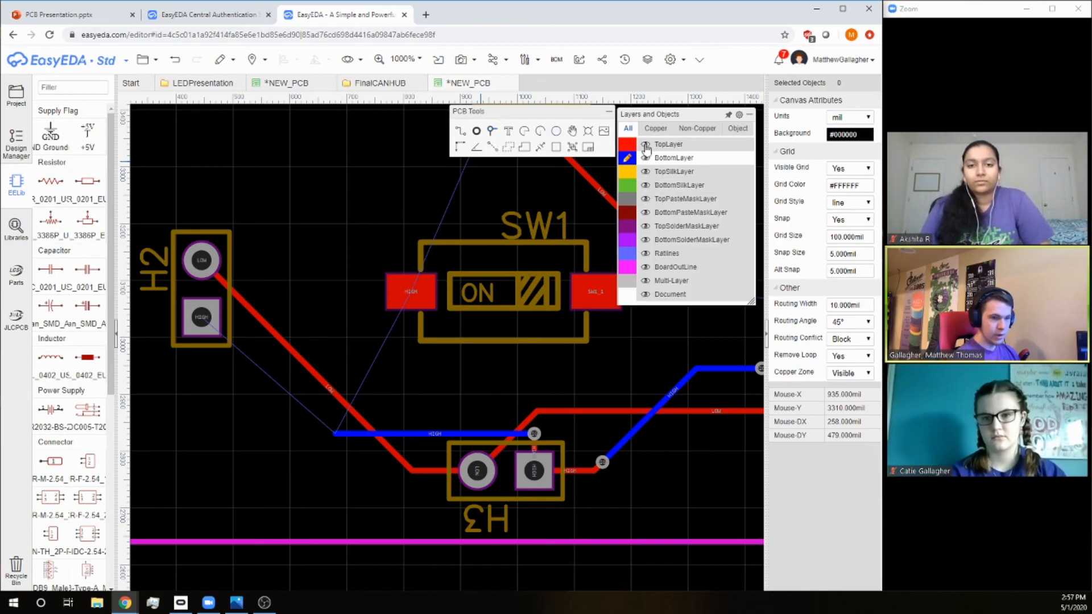
left_click(627, 144)
left_click(336, 435)
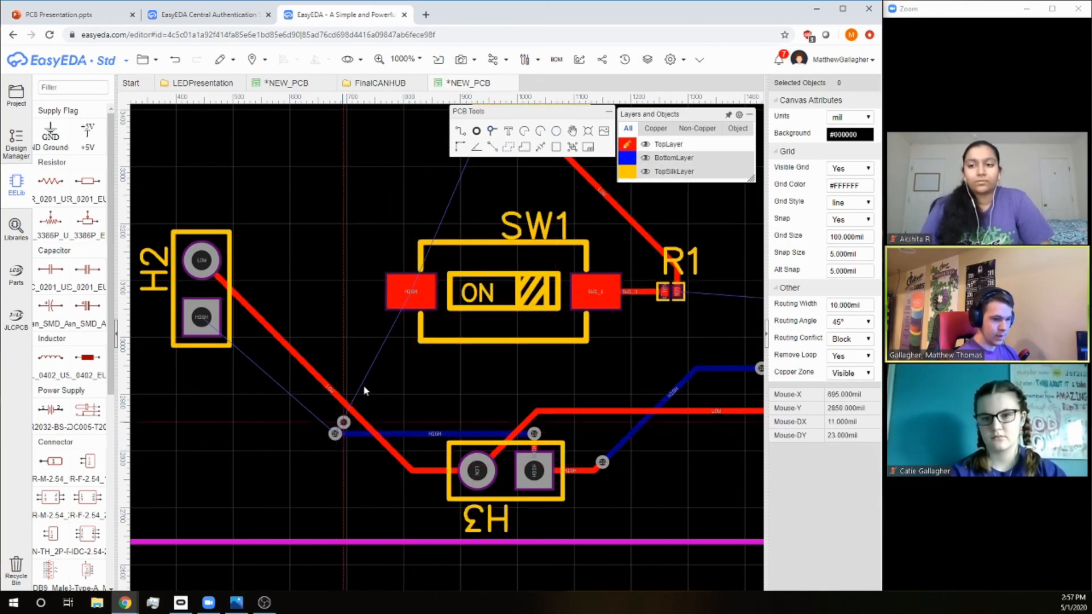
left_click(202, 317)
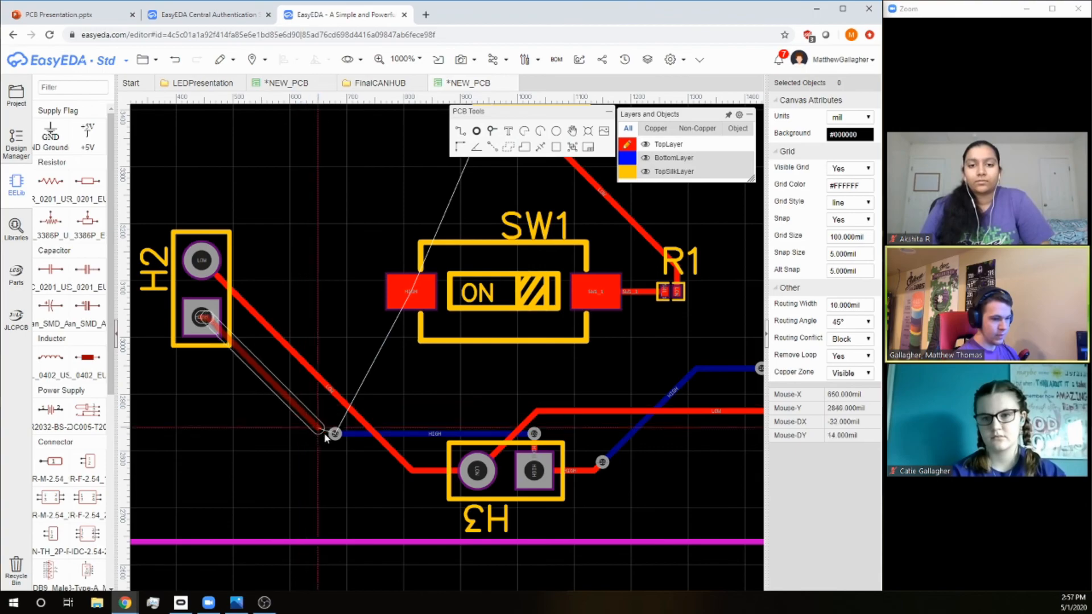
left_click(332, 436)
Examine the routed tracks between the headers and the remaining unrouted connections at H1, SW1 and R1.
right_click_drag(254, 304, 326, 321)
scroll(550, 484, "down", 1)
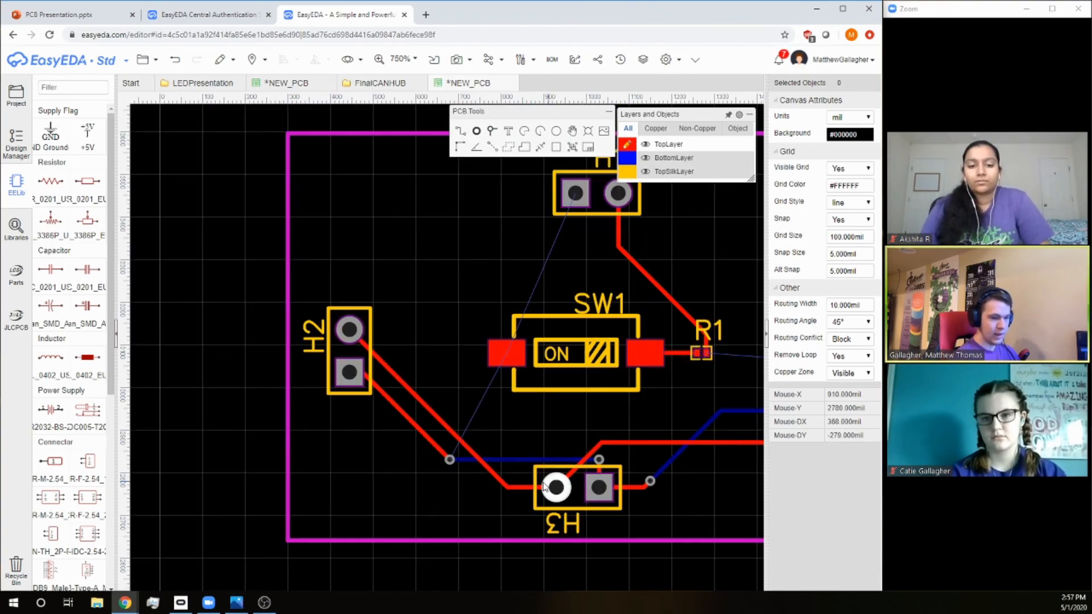
right_click_drag(550, 484, 277, 461)
right_click_drag(328, 486, 430, 478)
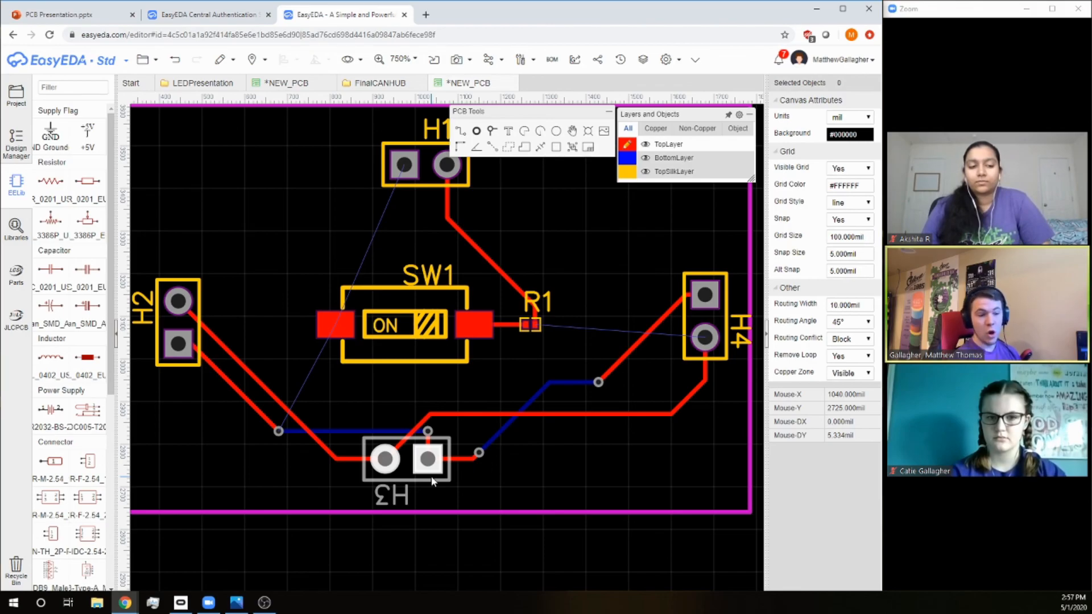
right_click_drag(441, 355, 486, 473)
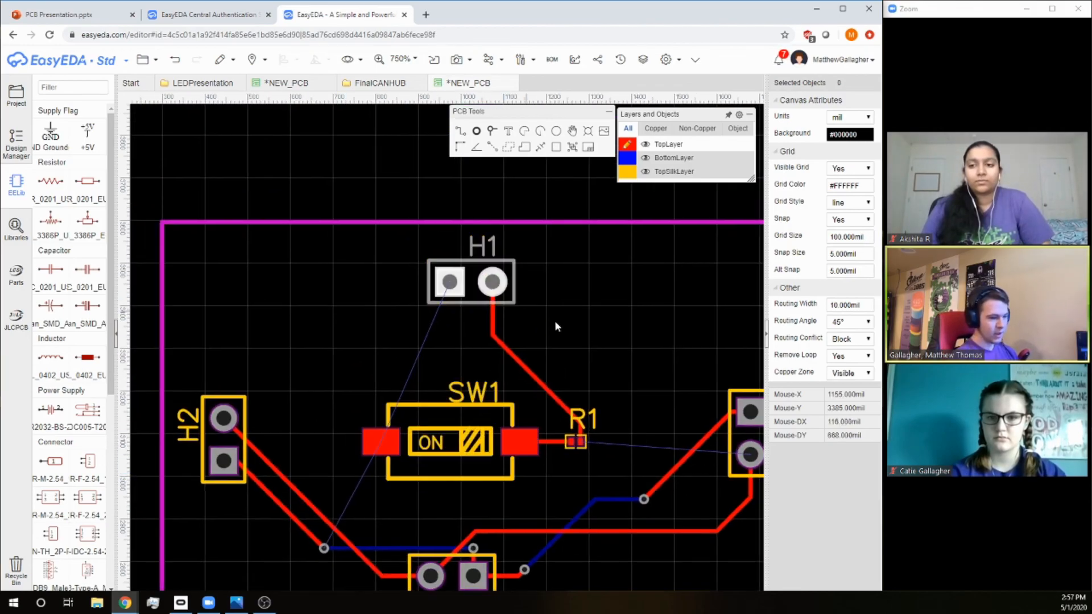
right_click_drag(452, 387, 427, 346)
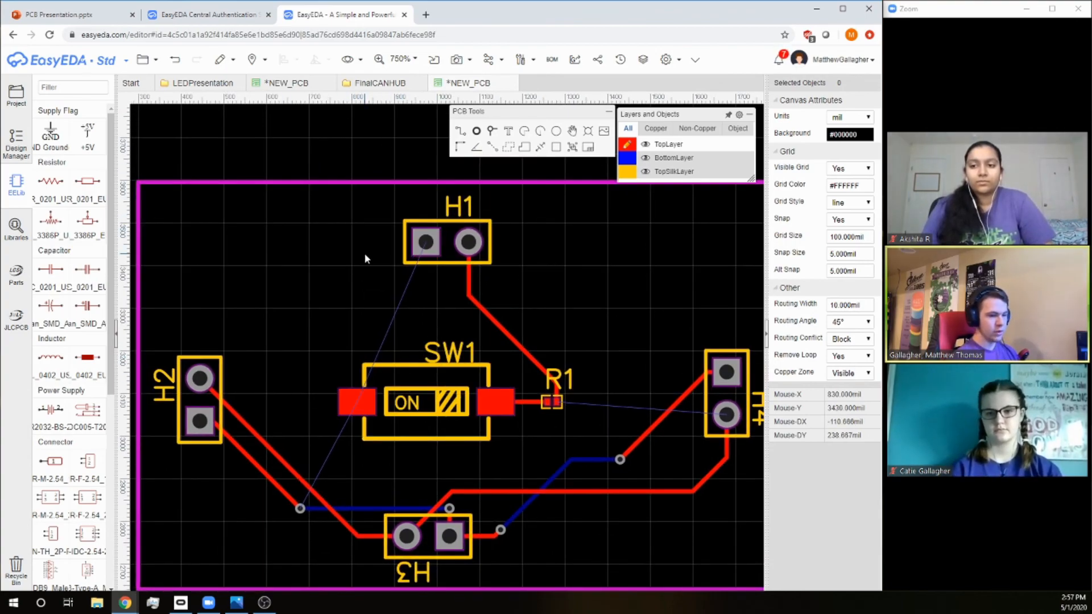
Save the PCB design and look over the file commands for generating fabrication files.
key("ctrl+s")
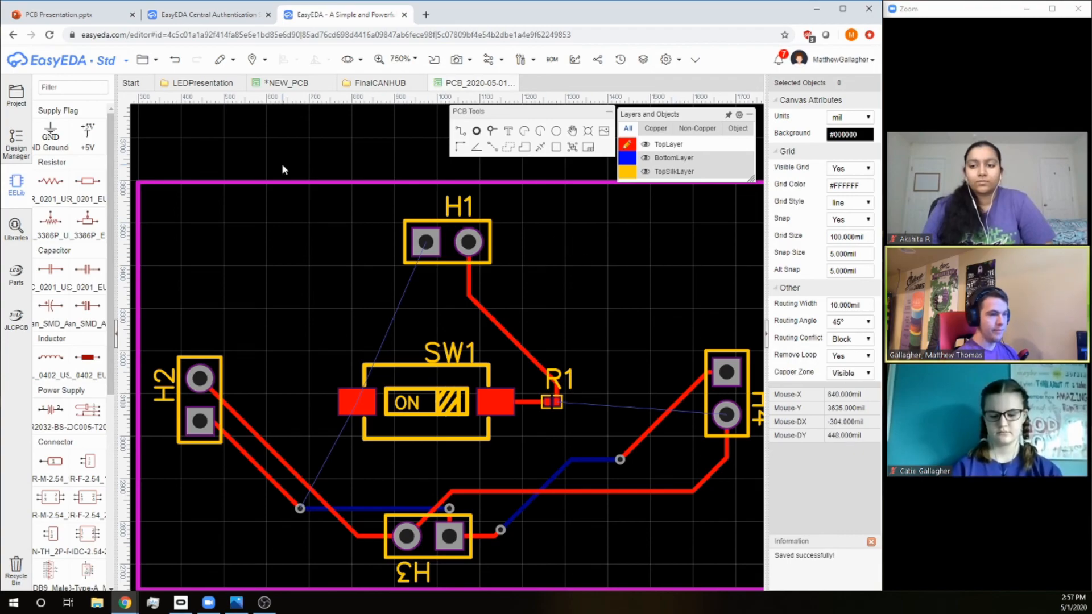
left_click(143, 59)
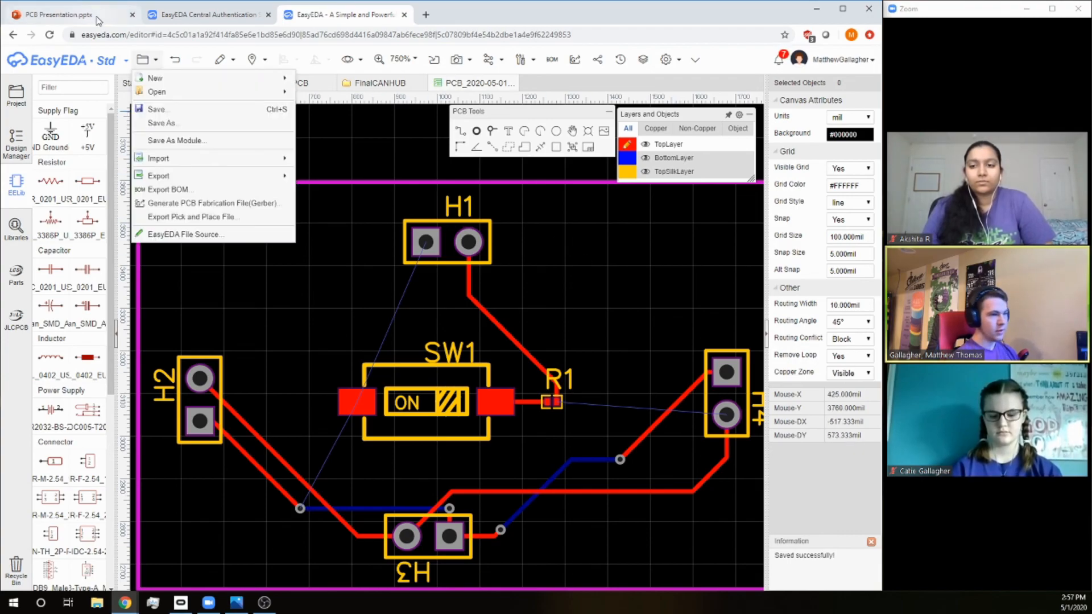
left_click(358, 287)
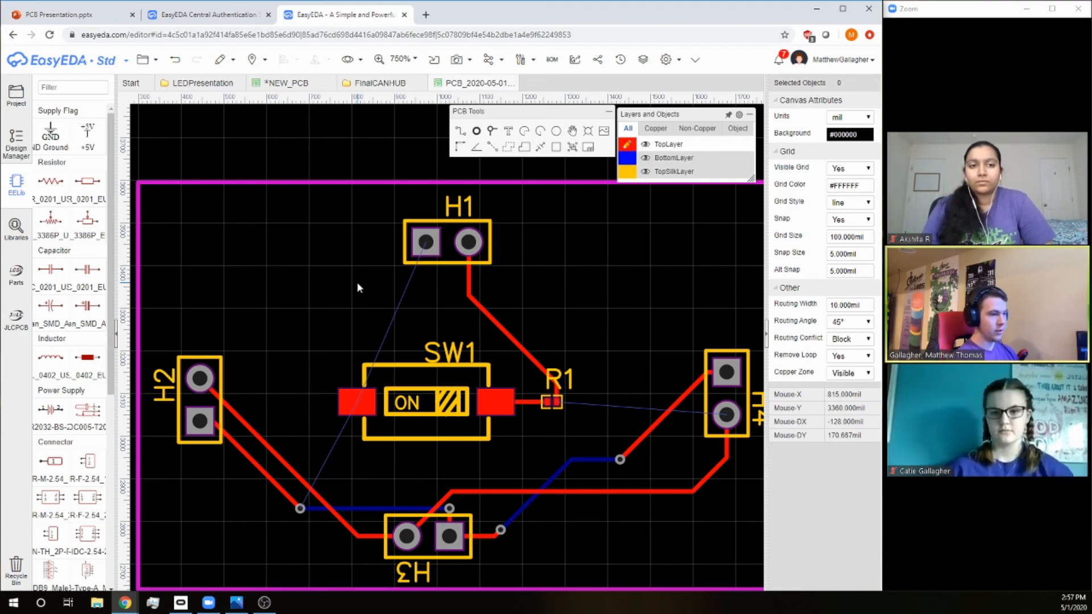
Switch to the PCB Presentation in PowerPoint and show the slide with the final CAN hub design.
left_click(65, 15)
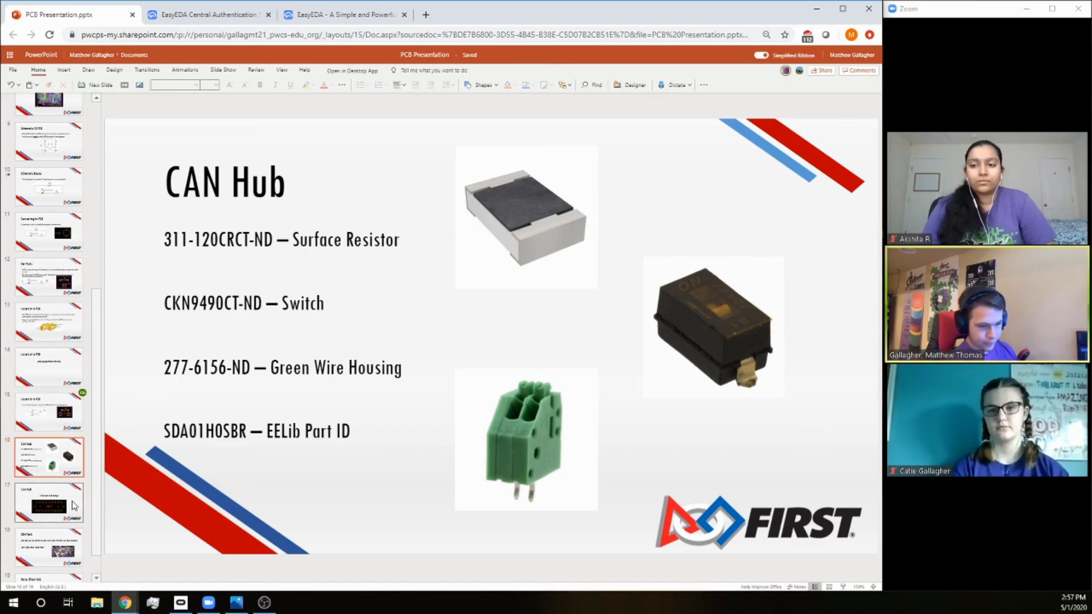
left_click(74, 505)
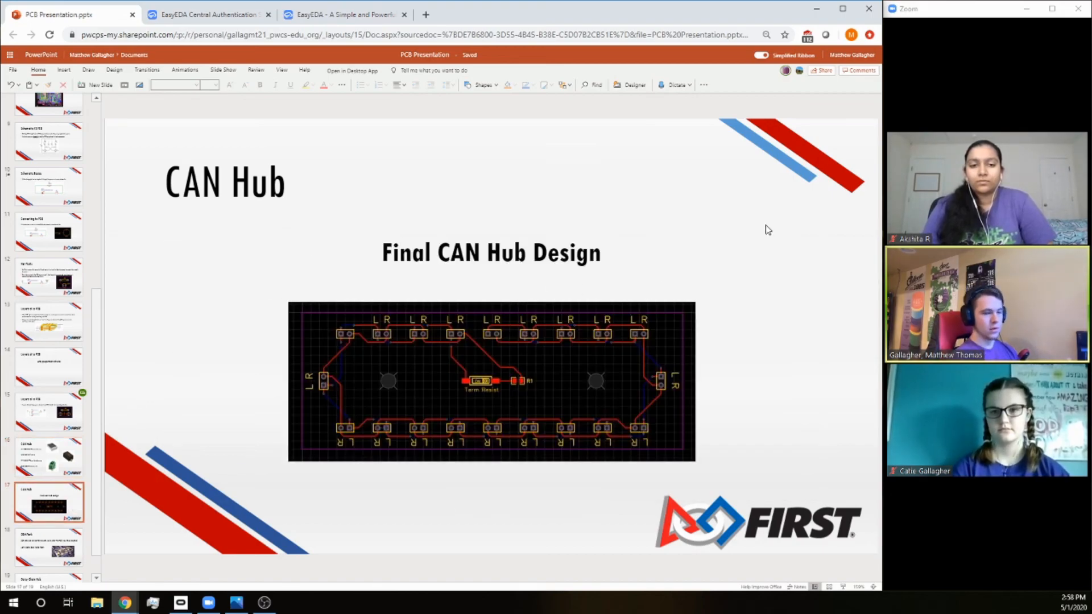